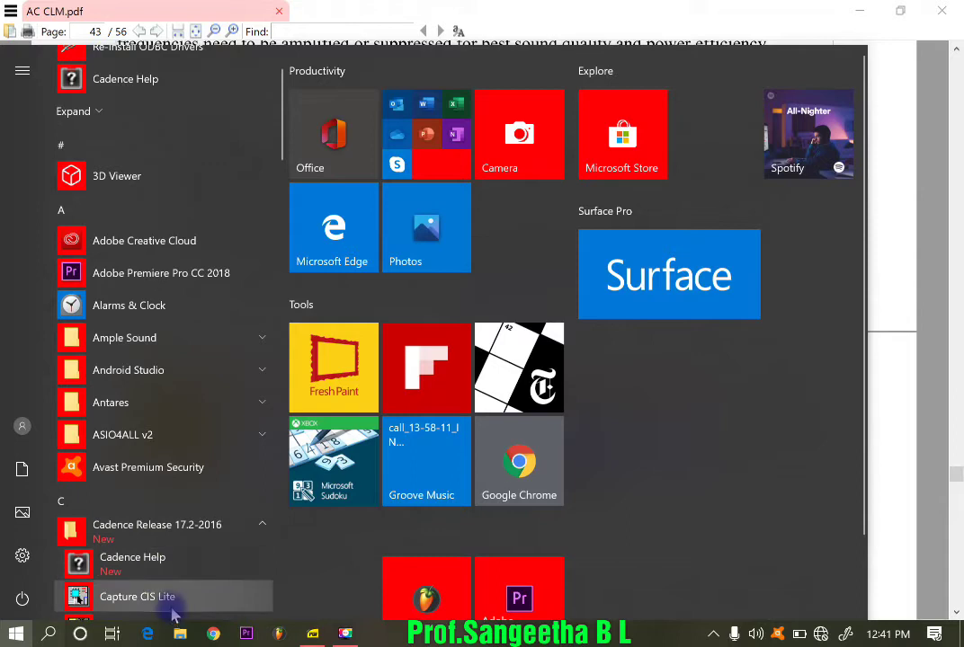
Step: Launch Capture CIS Lite and create a PSpice Analog or Mixed A/D project named BPF in the LAB VEDIOS folder, based on AnalogGNDSymbol.opj
click(169, 604)
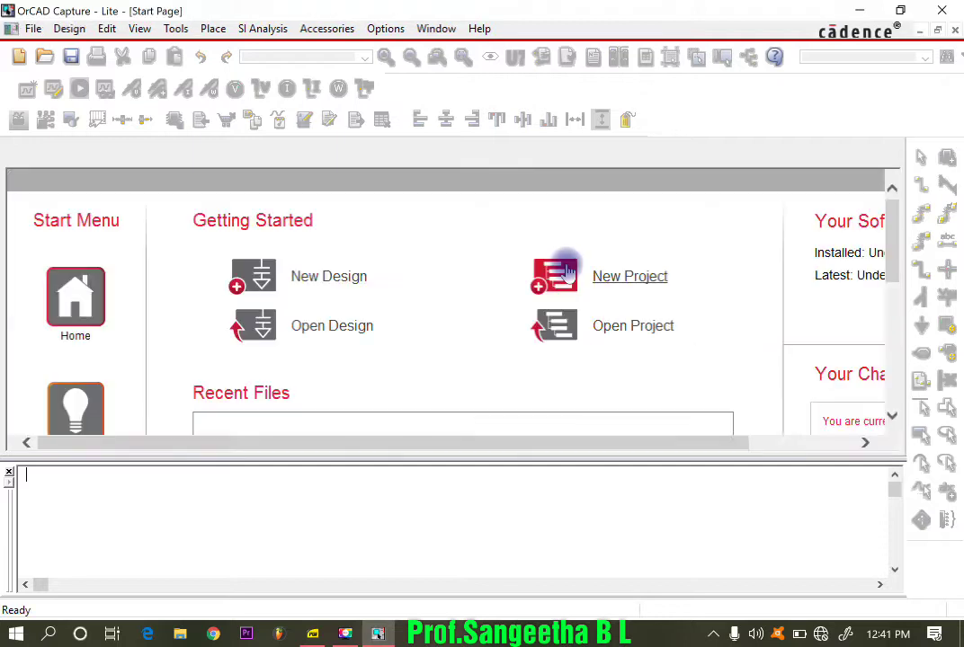
click(630, 279)
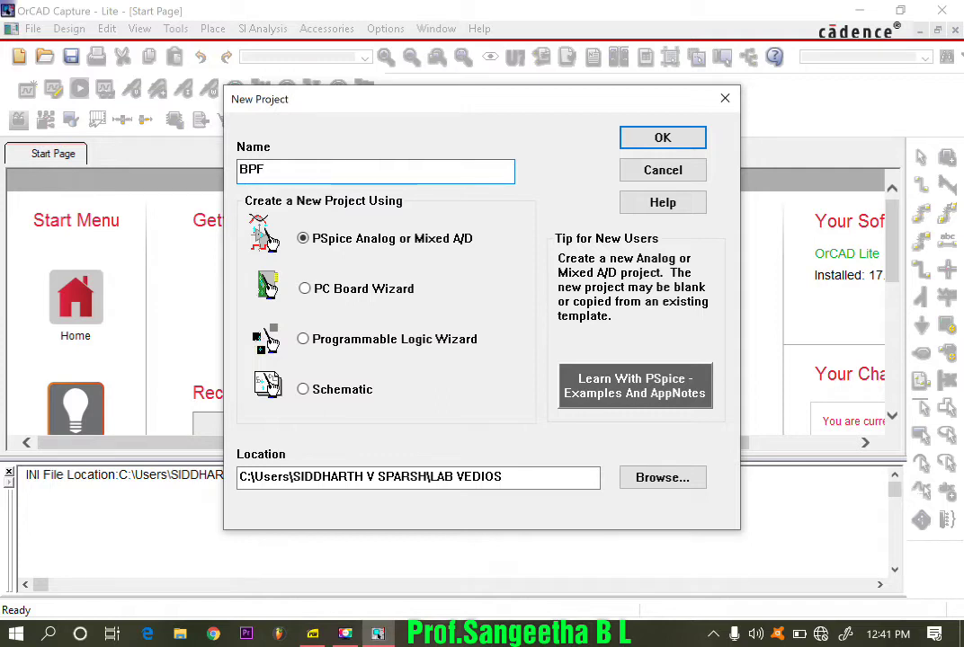
click(640, 486)
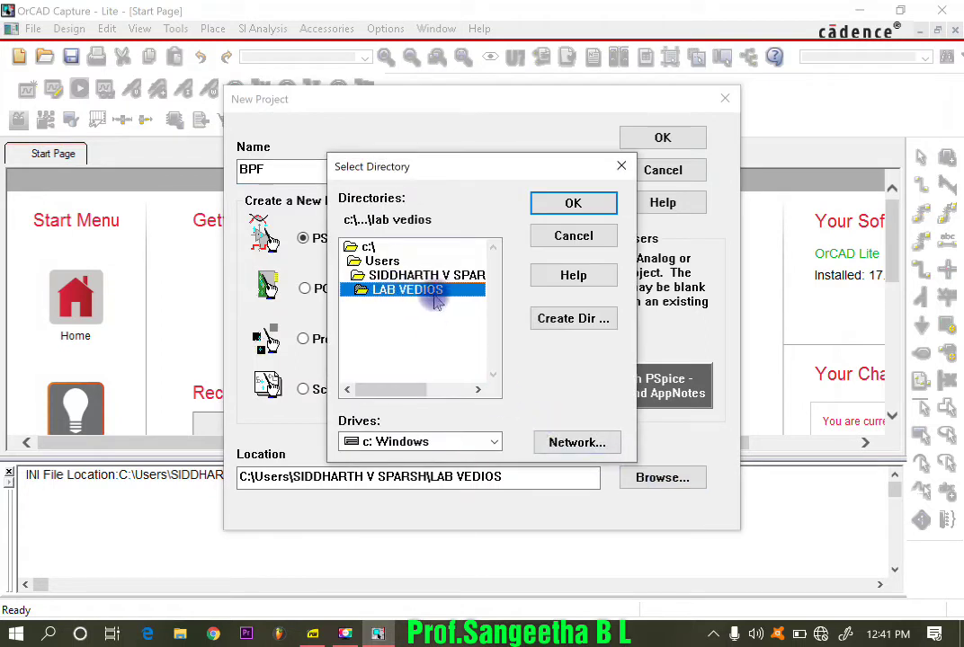
click(566, 204)
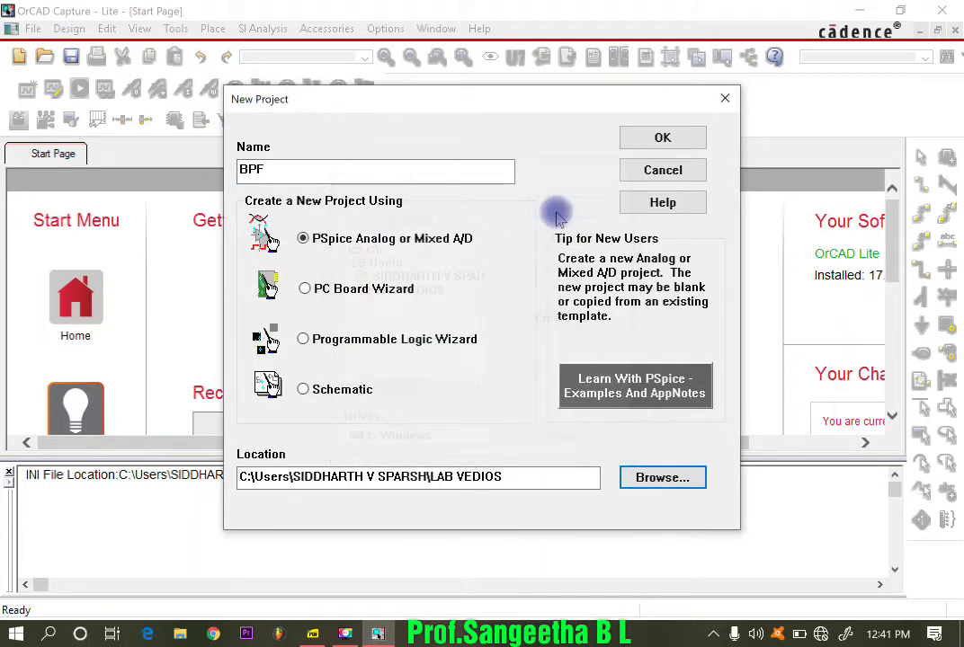
click(665, 135)
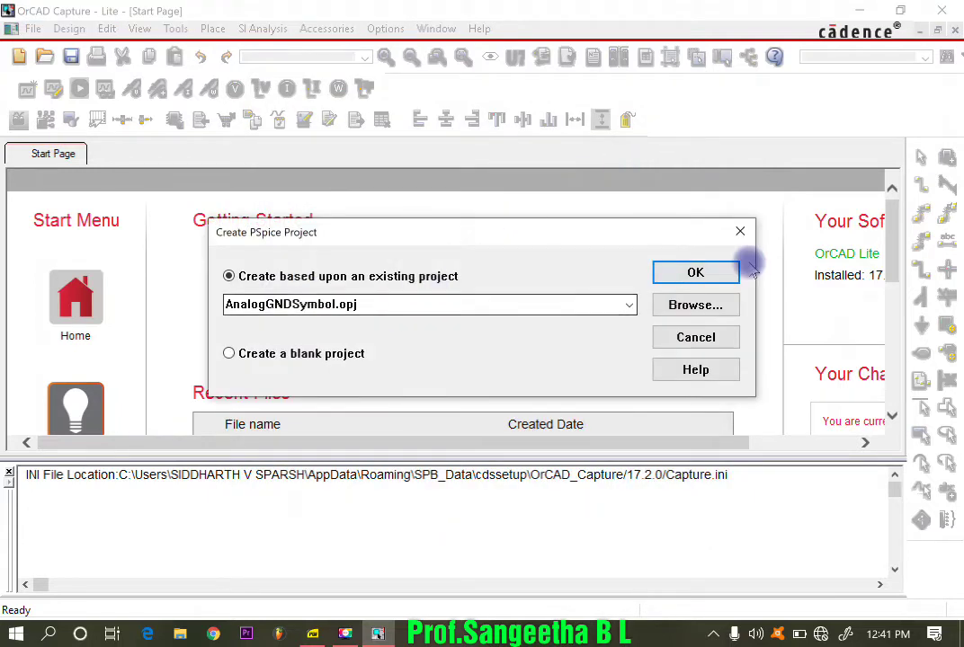
click(695, 273)
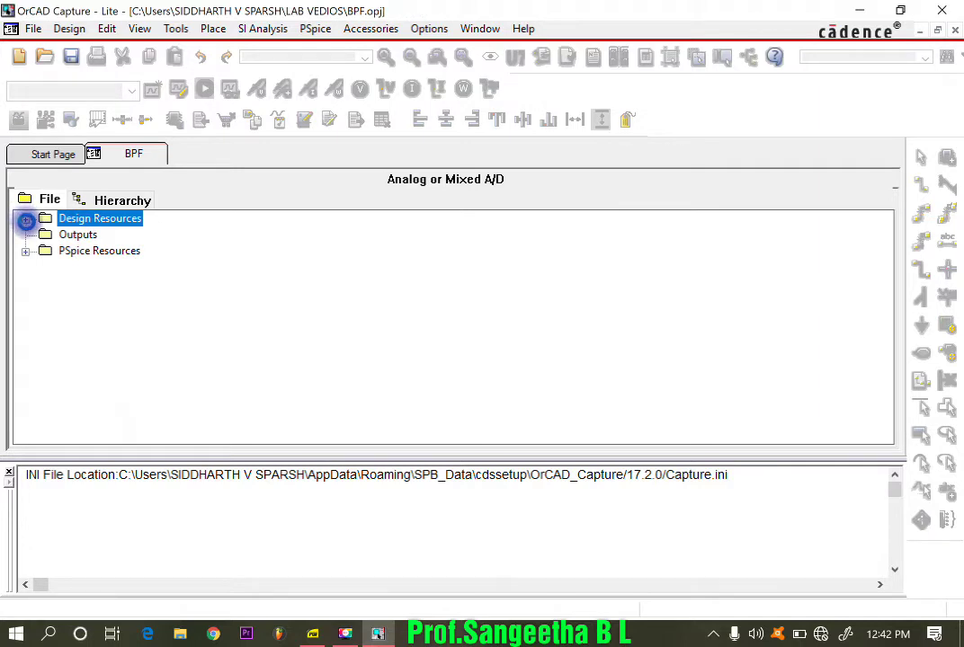
Step: Expand the design resources of bpf.dsn and open PAGE1 of SCHEMATIC1
click(26, 220)
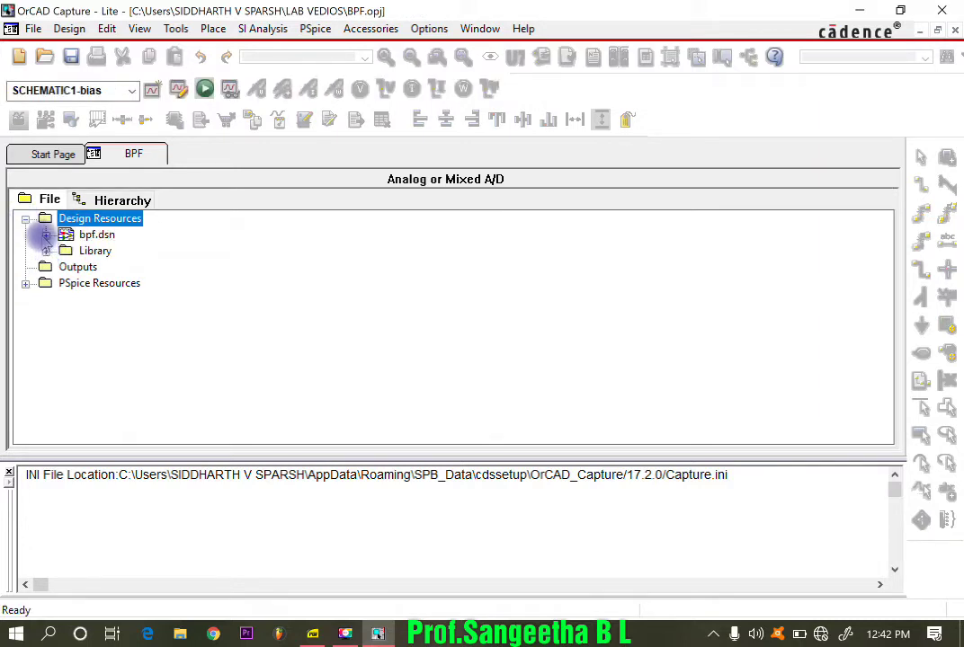
click(45, 234)
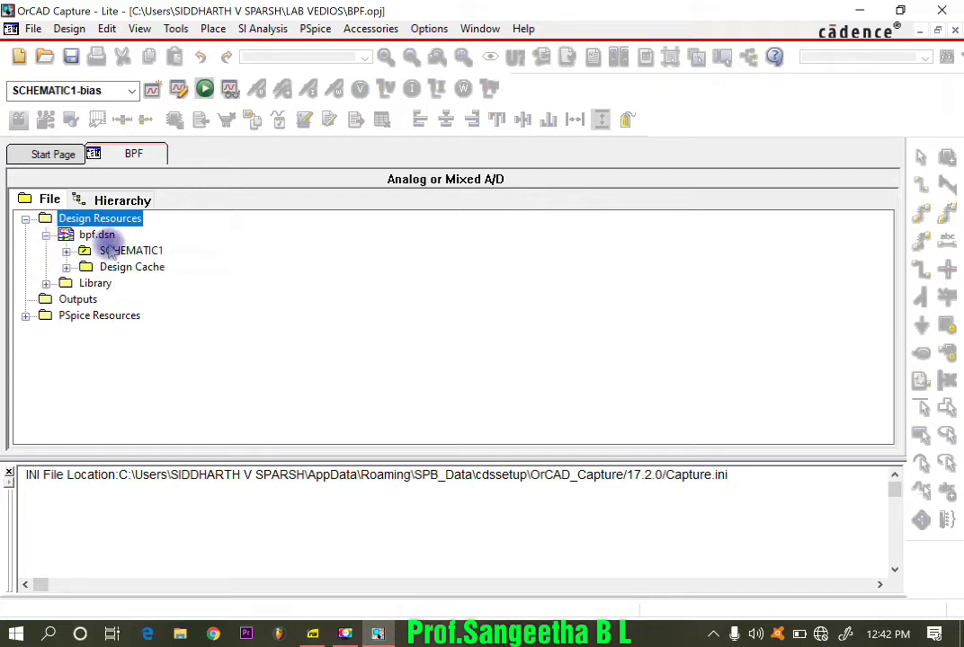
click(66, 251)
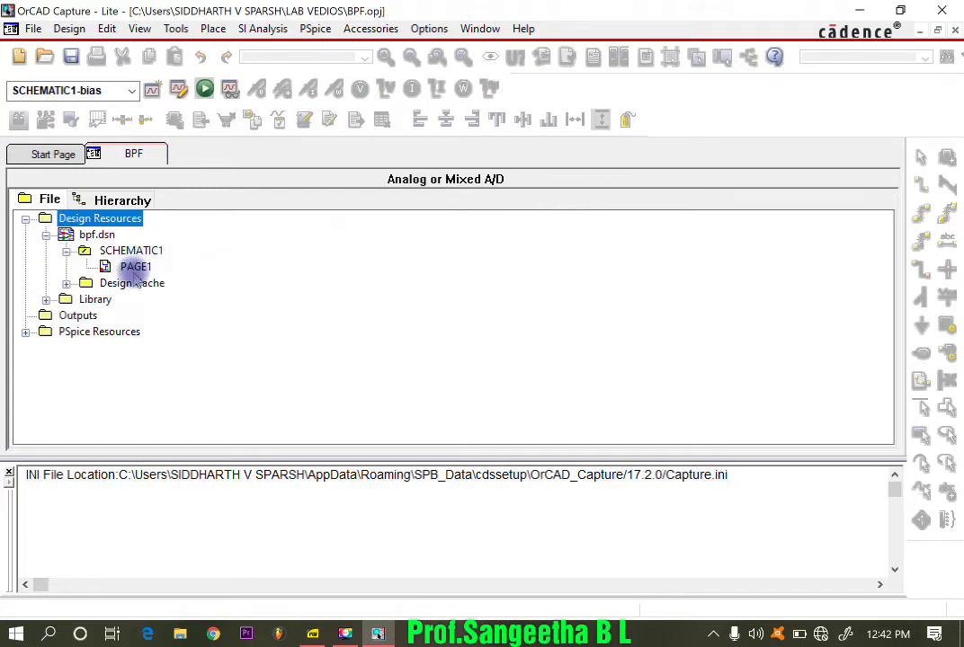
double_click(135, 268)
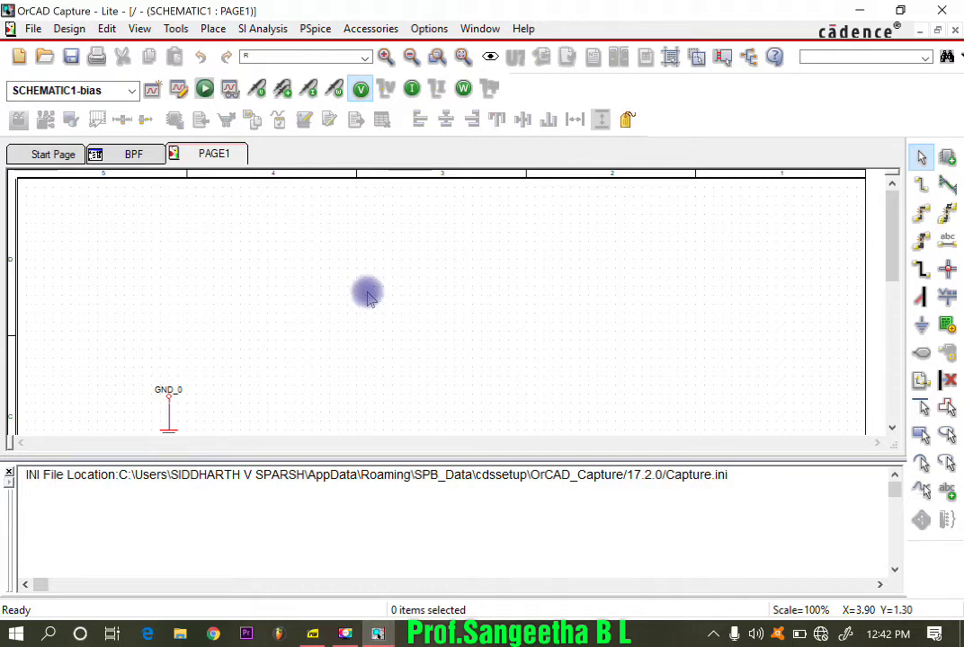
Step: Check the procedure section in the AC CLM.pdf lab manual and return to PAGE1 in OrCAD Capture
click(274, 635)
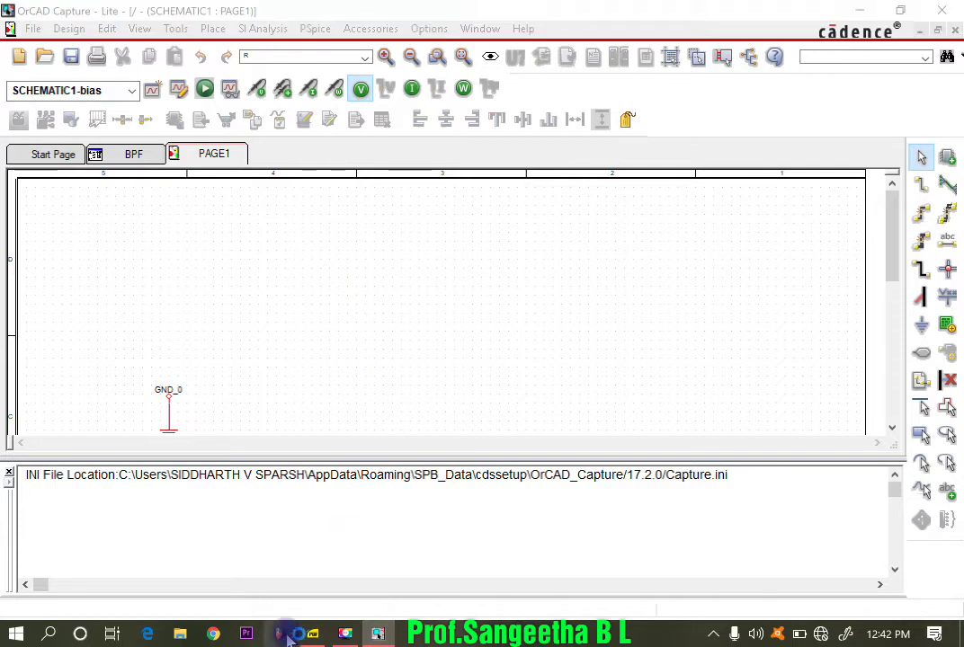
click(318, 575)
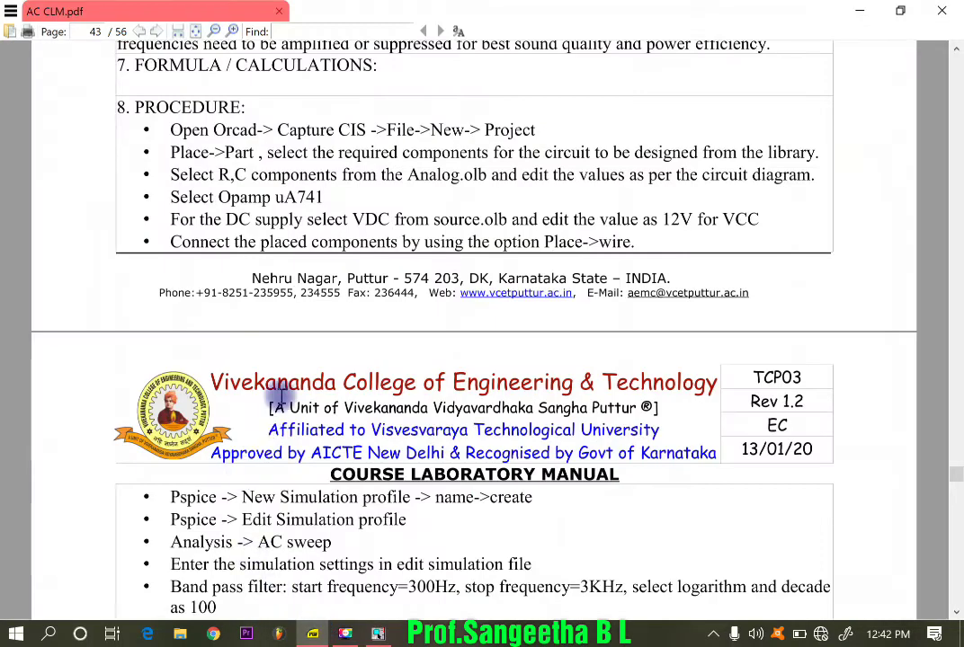
mouse_move(376, 636)
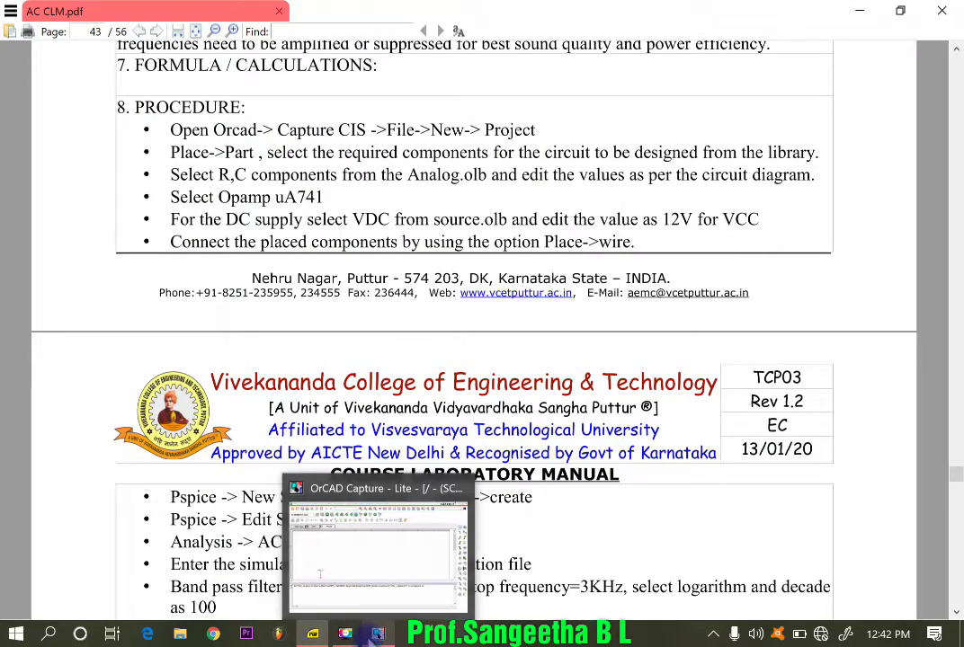
click(375, 635)
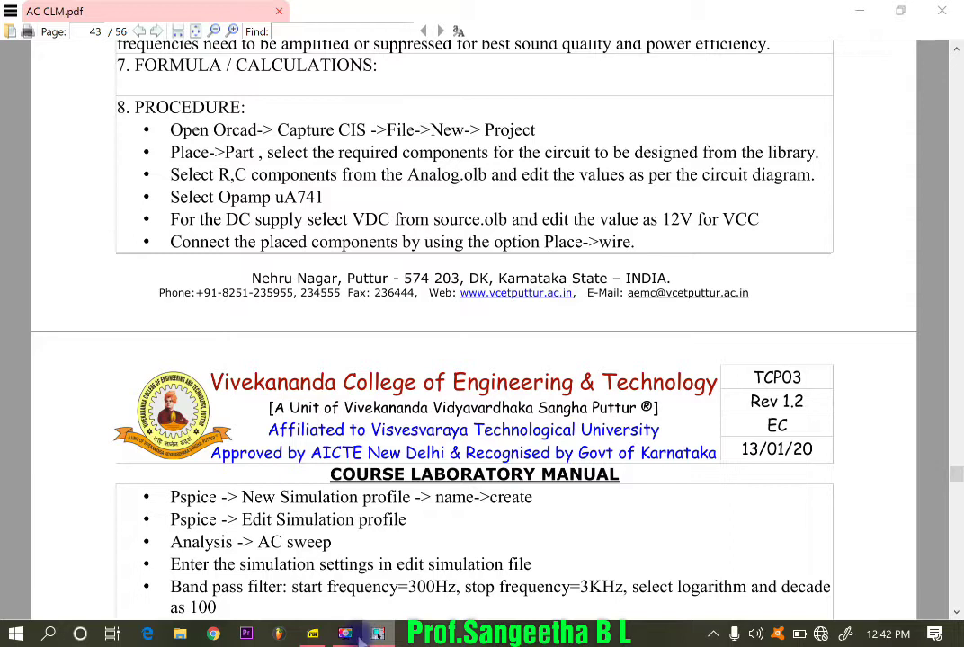
click(356, 640)
click(898, 587)
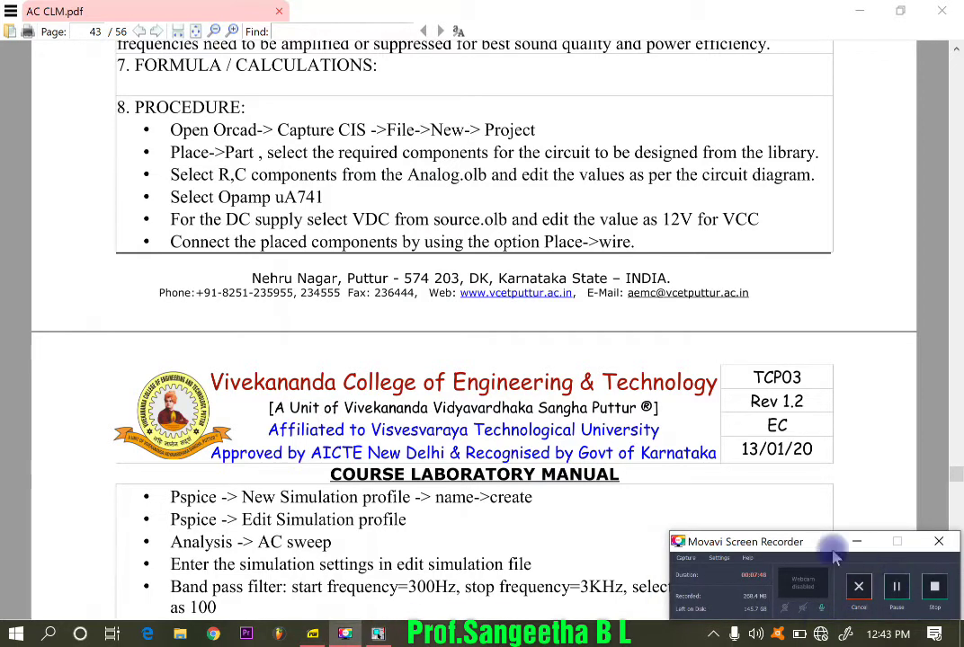
click(853, 542)
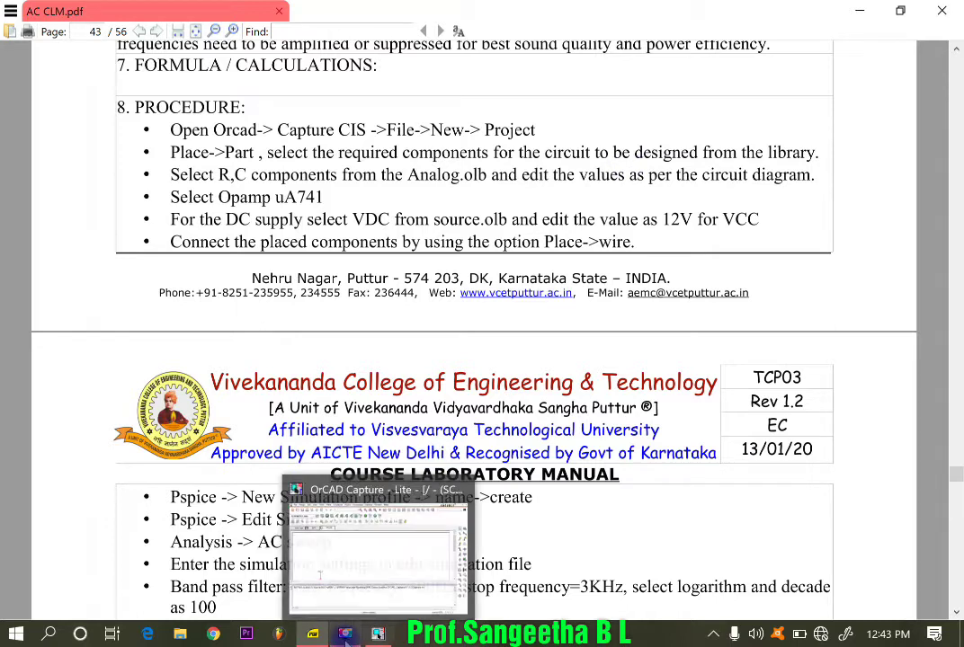
click(378, 634)
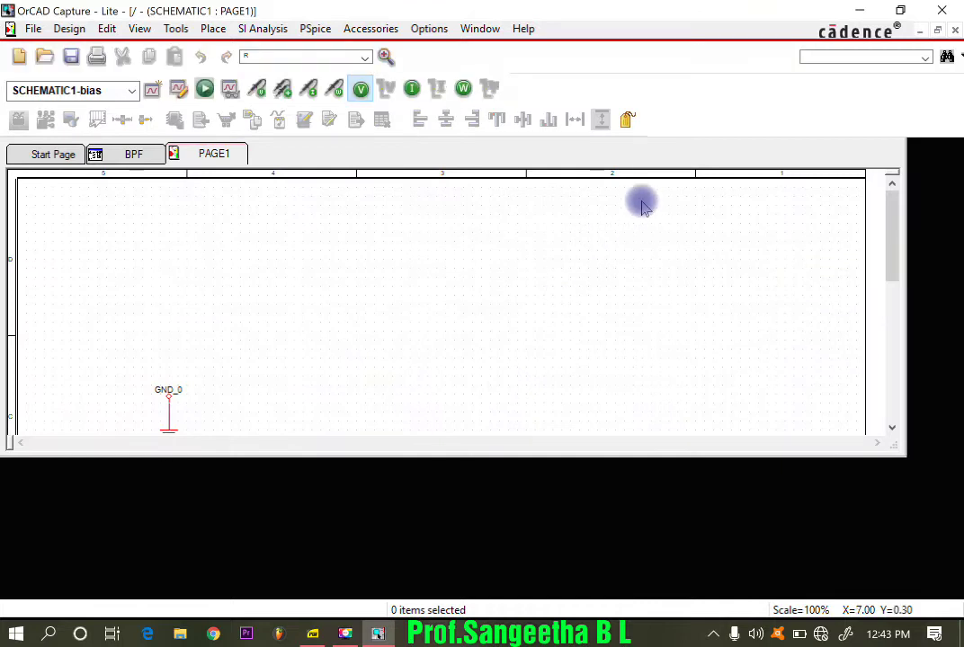
Step: Start placing a part and choose OPAMP as the only library to pick parts from
click(211, 30)
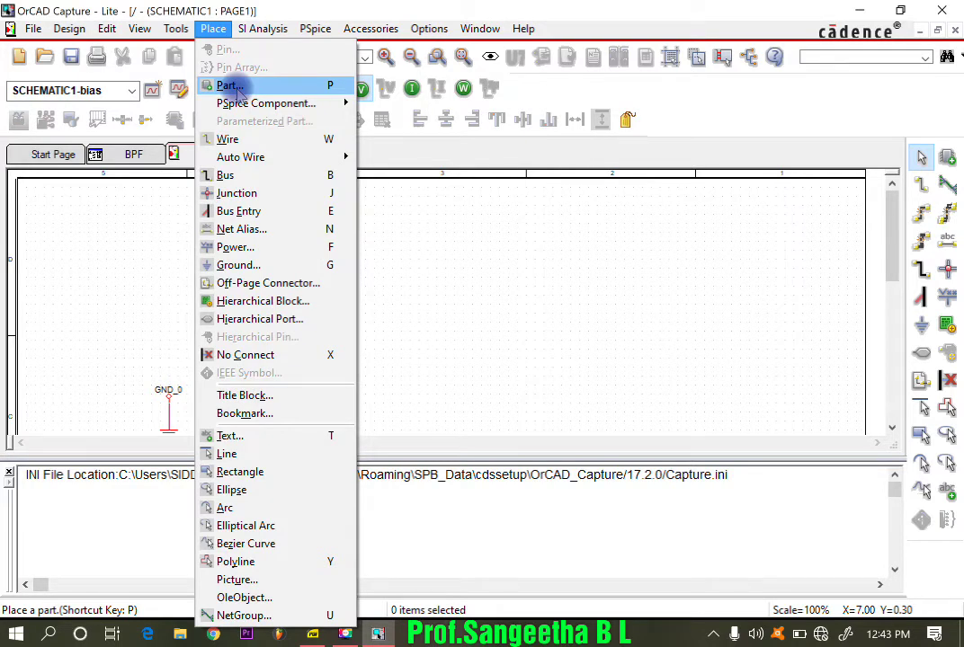
click(230, 85)
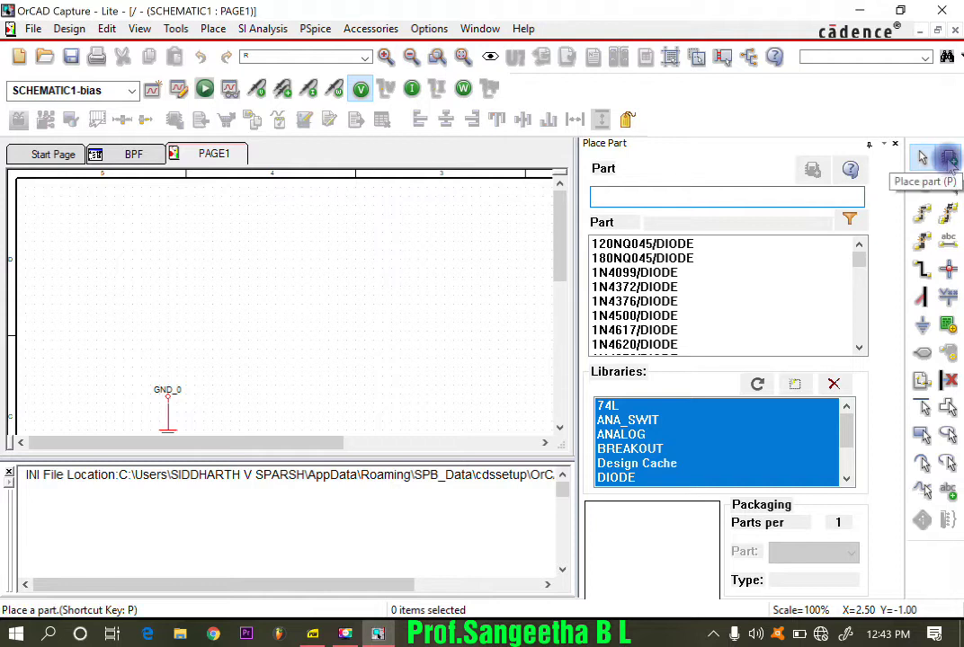
click(950, 159)
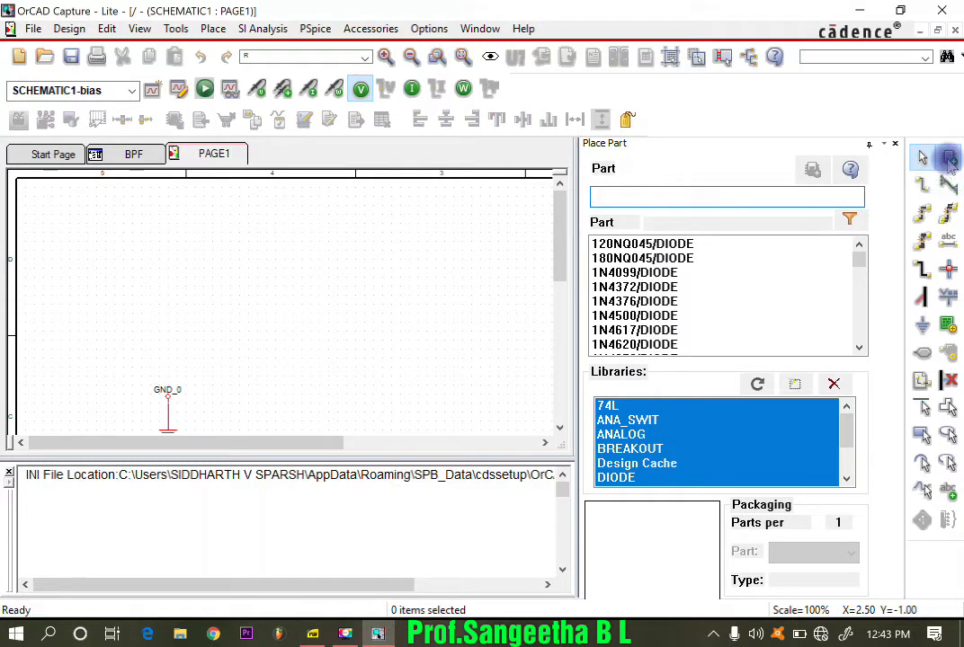
click(629, 420)
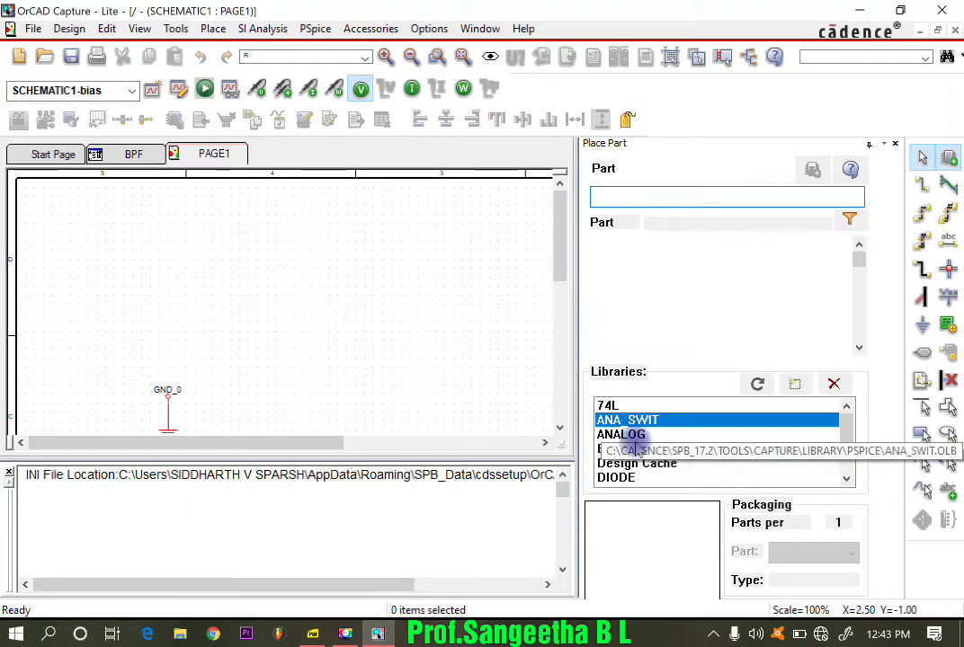
scroll(635, 447, down, 2)
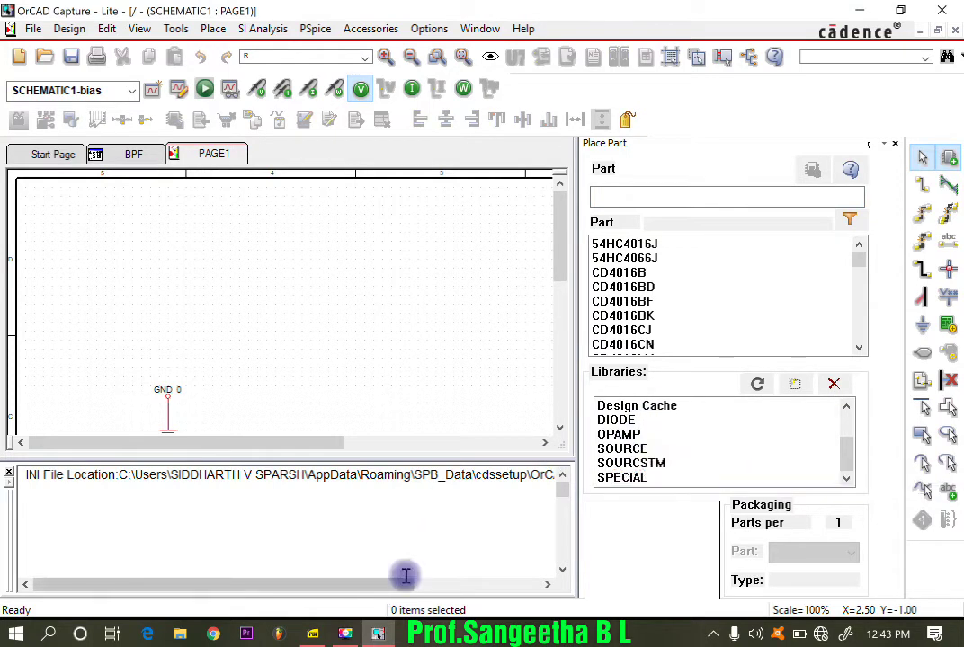
click(656, 436)
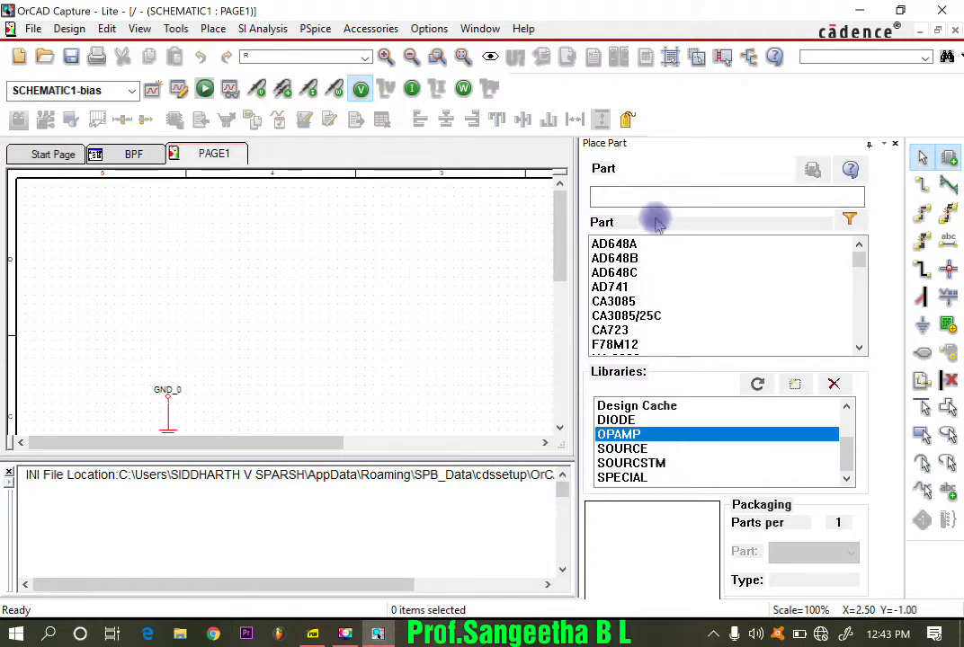
Step: Place one LM741 op-amp from the OPAMP library above and to the right of the ground symbol on the schematic page
scroll(630, 325, down, 10)
scroll(634, 329, up, 7)
scroll(634, 329, down, 7)
scroll(634, 330, down, 15)
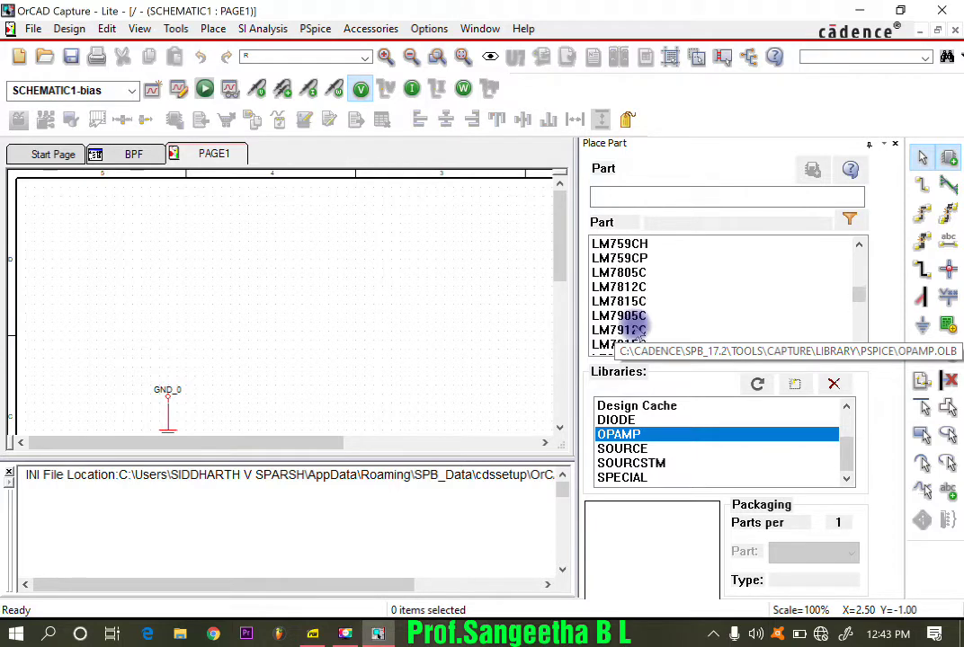
scroll(635, 330, up, 3)
scroll(635, 330, up, 10)
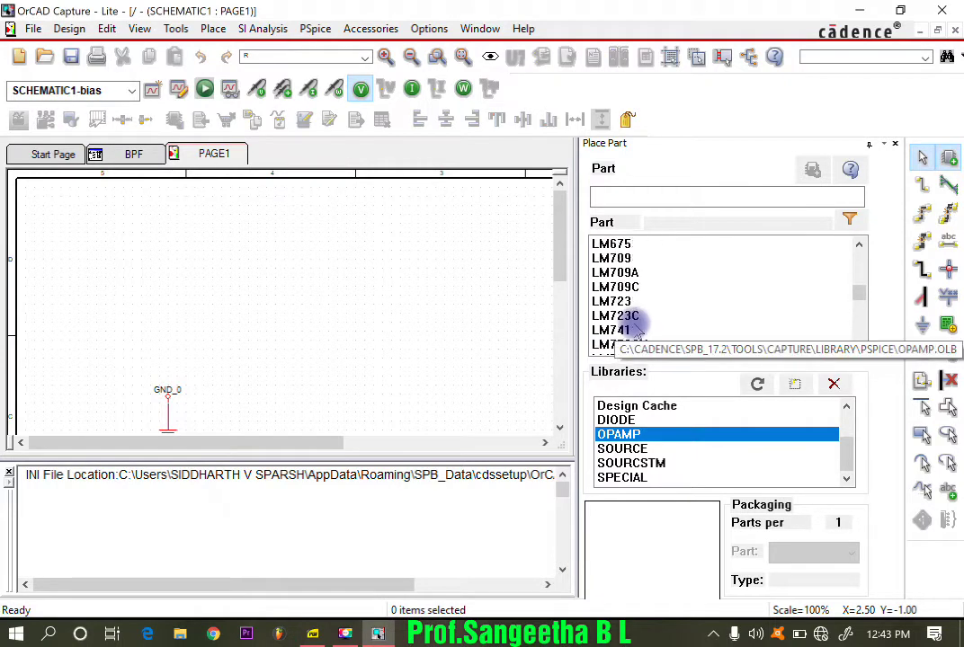
scroll(619, 306, down, 7)
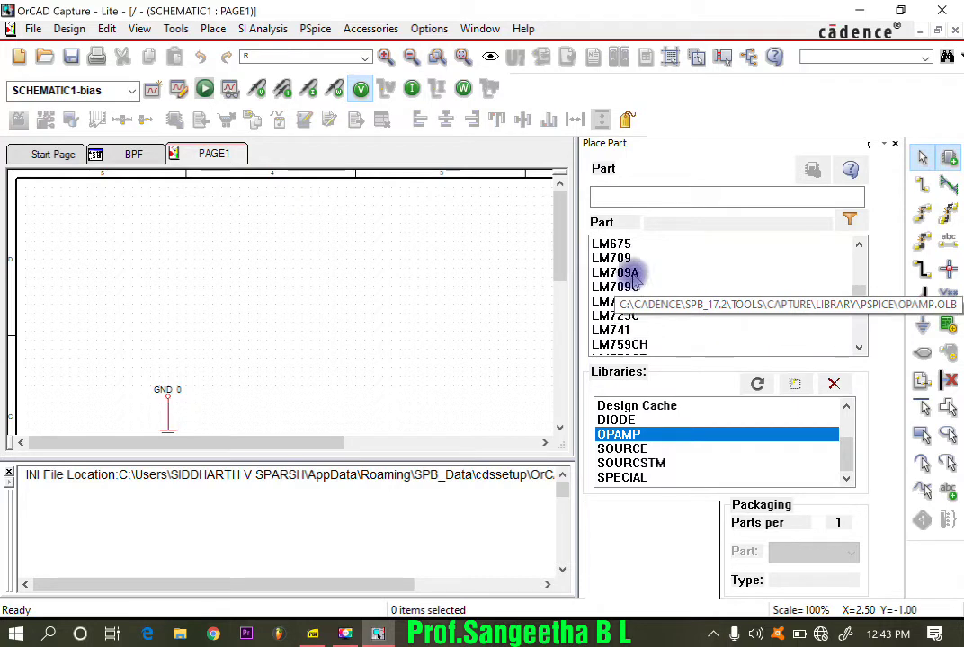
click(615, 331)
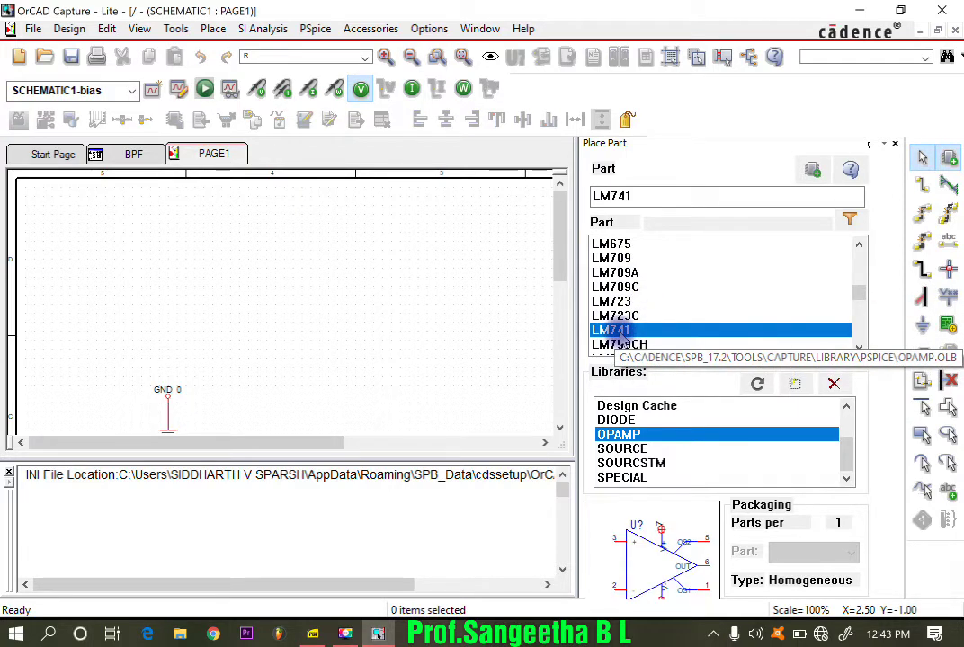
double_click(620, 331)
key(Escape)
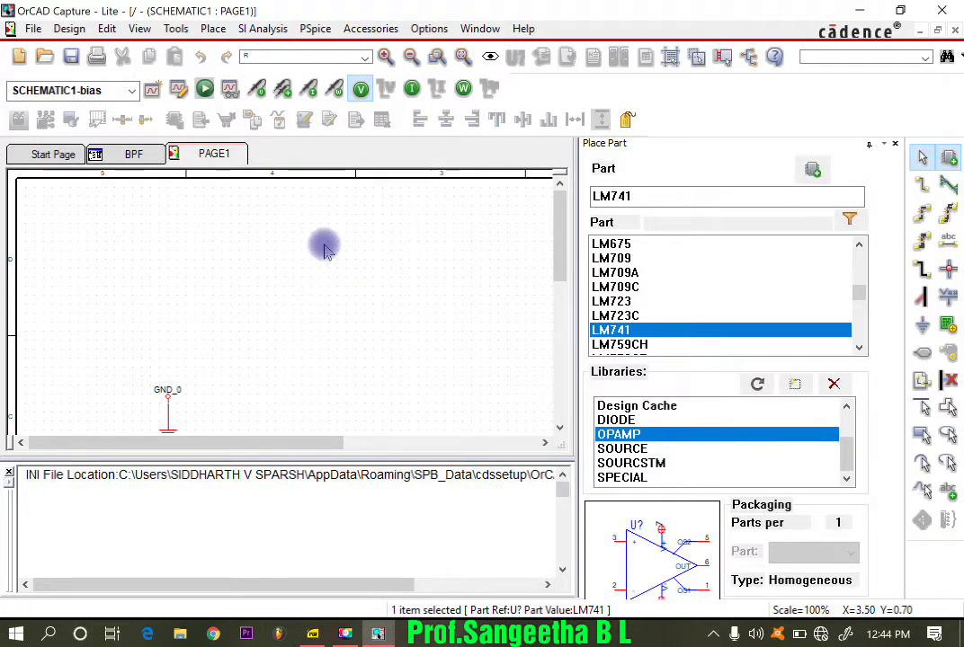
click(325, 250)
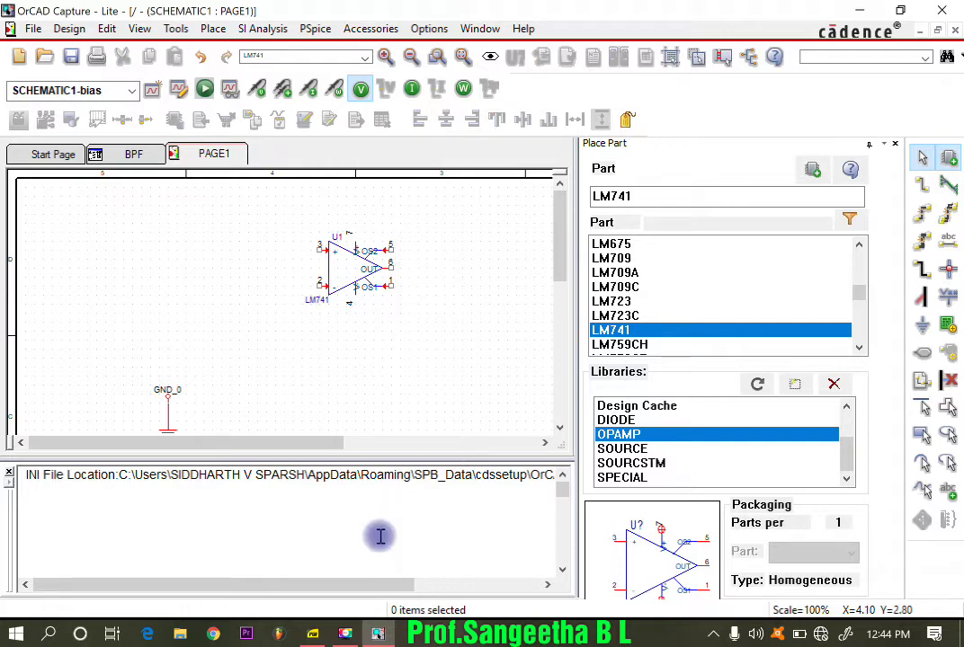
Step: Examine the circuit diagram on page 44 of the AC CLM.pdf lab manual and return to the schematic in OrCAD Capture
click(313, 634)
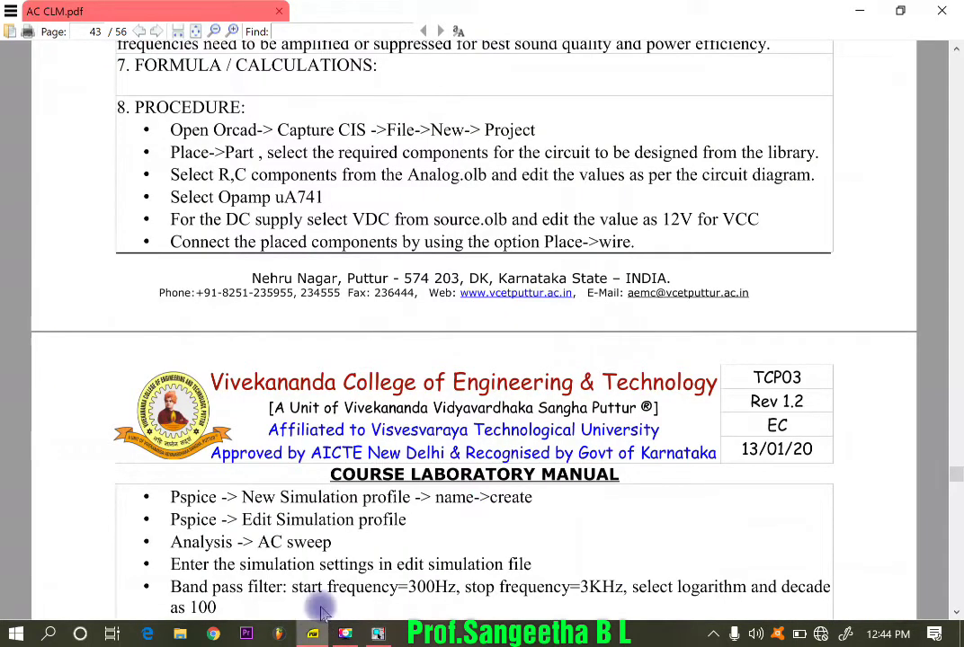
scroll(407, 518, down, 8)
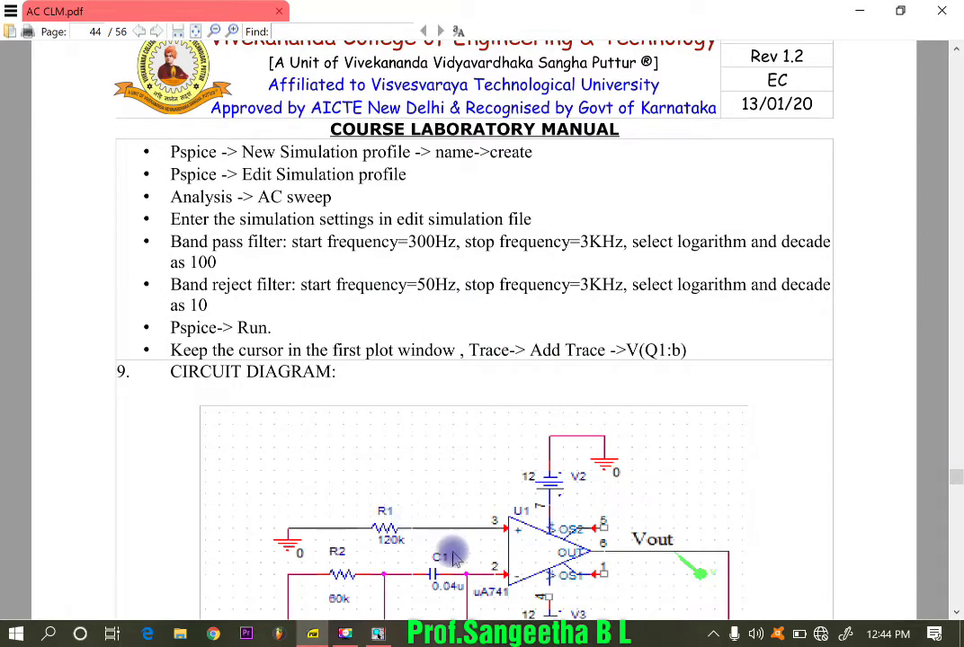
scroll(481, 540, down, 1)
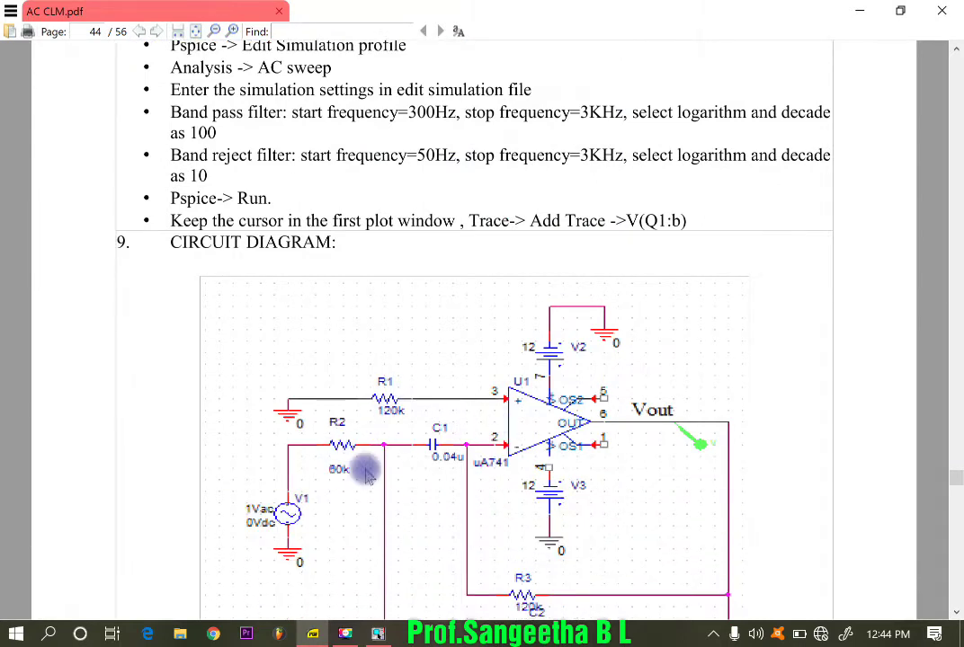
scroll(431, 512, down, 1)
scroll(504, 561, down, 1)
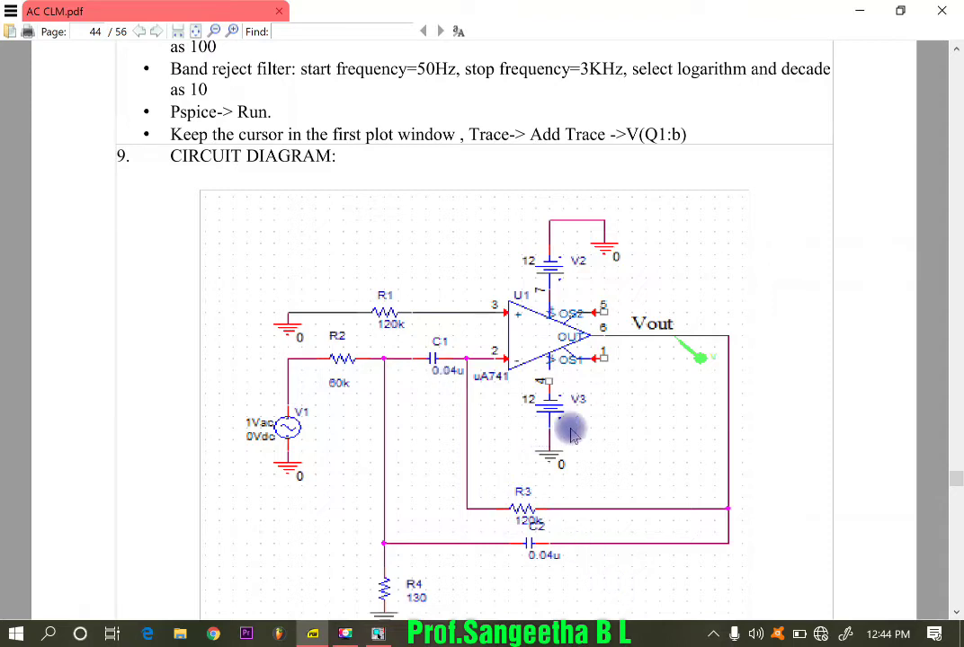
click(861, 12)
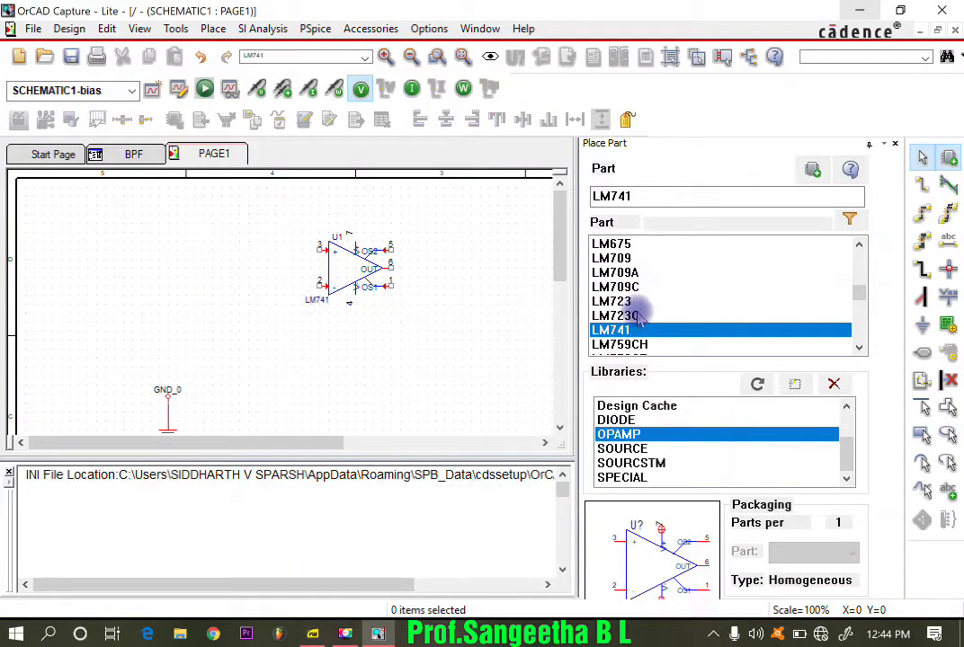
Step: Place two C capacitors from the ANALOG library, one left of the LM741's inverting input and one below the op-amp
scroll(634, 445, up, 1)
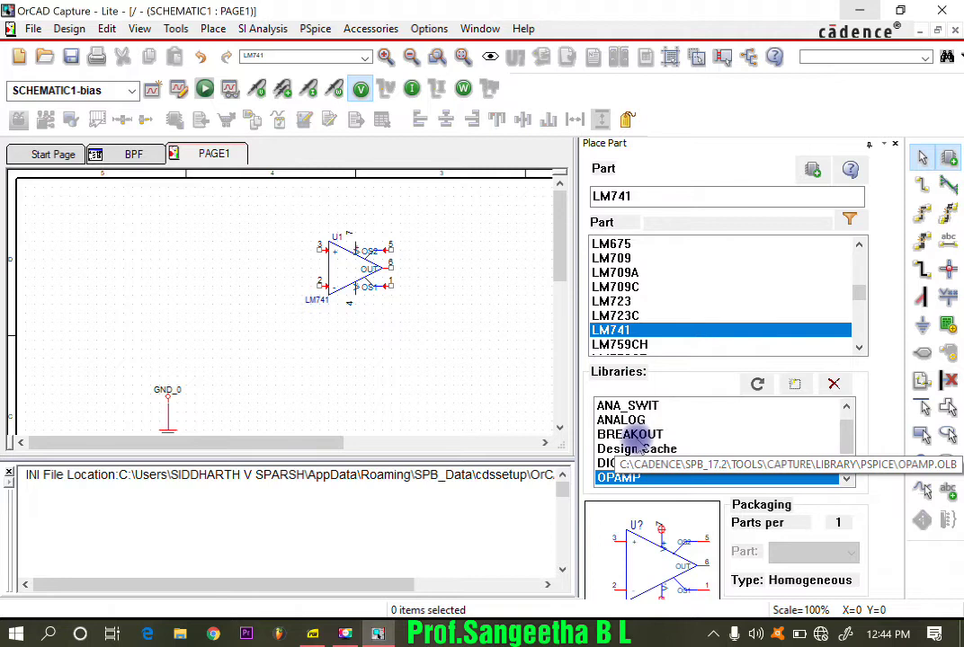
scroll(634, 445, down, 1)
scroll(631, 430, up, 1)
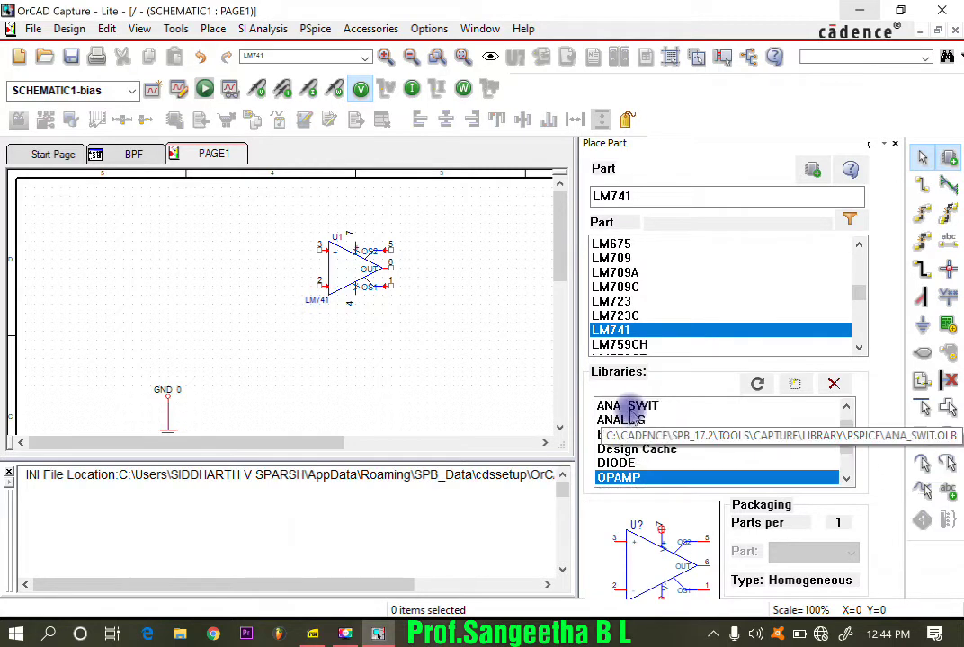
click(634, 420)
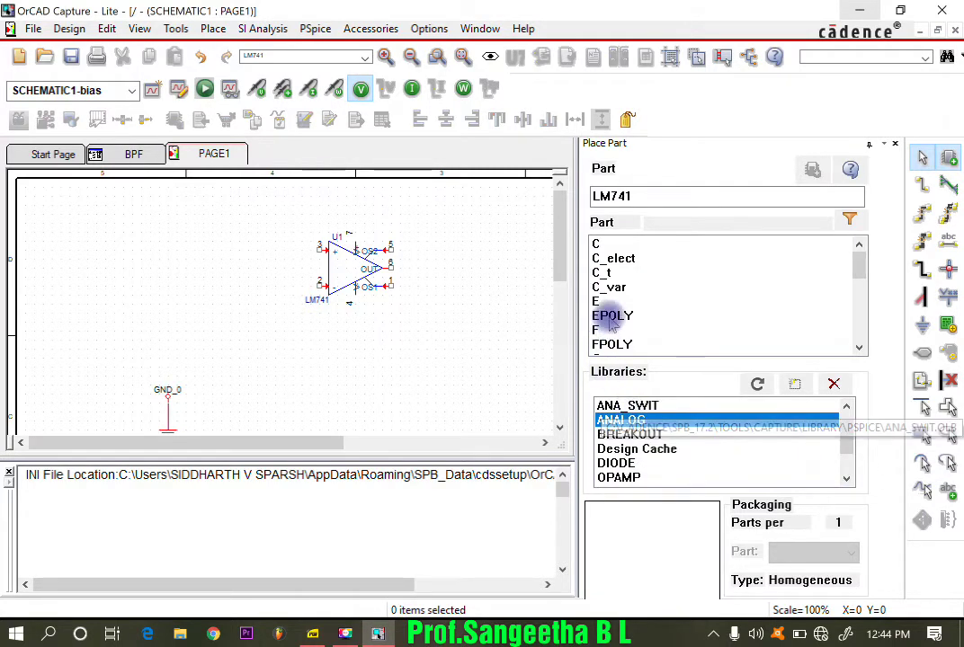
click(599, 245)
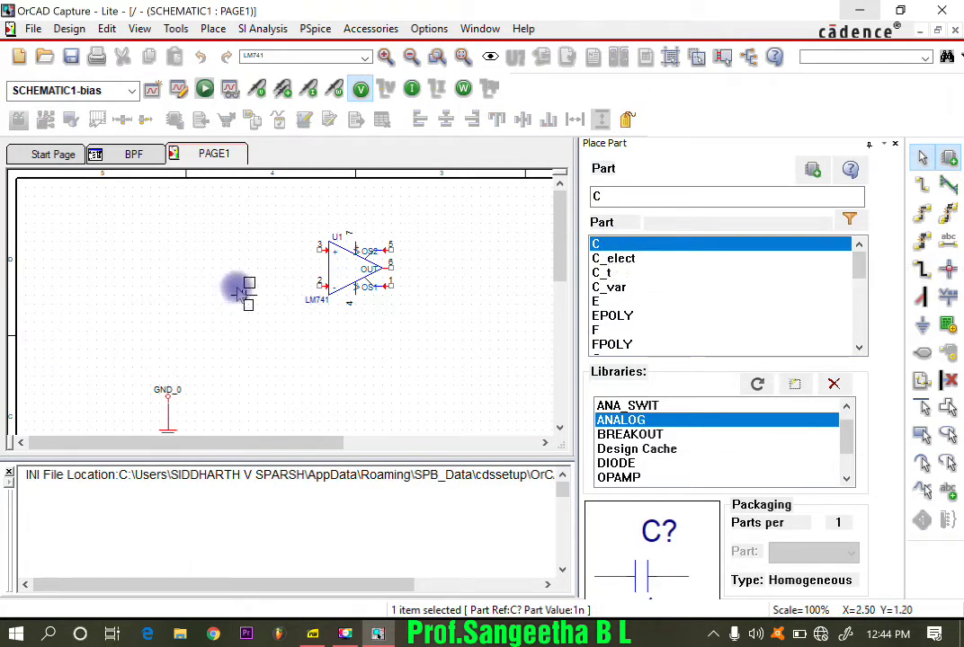
click(244, 281)
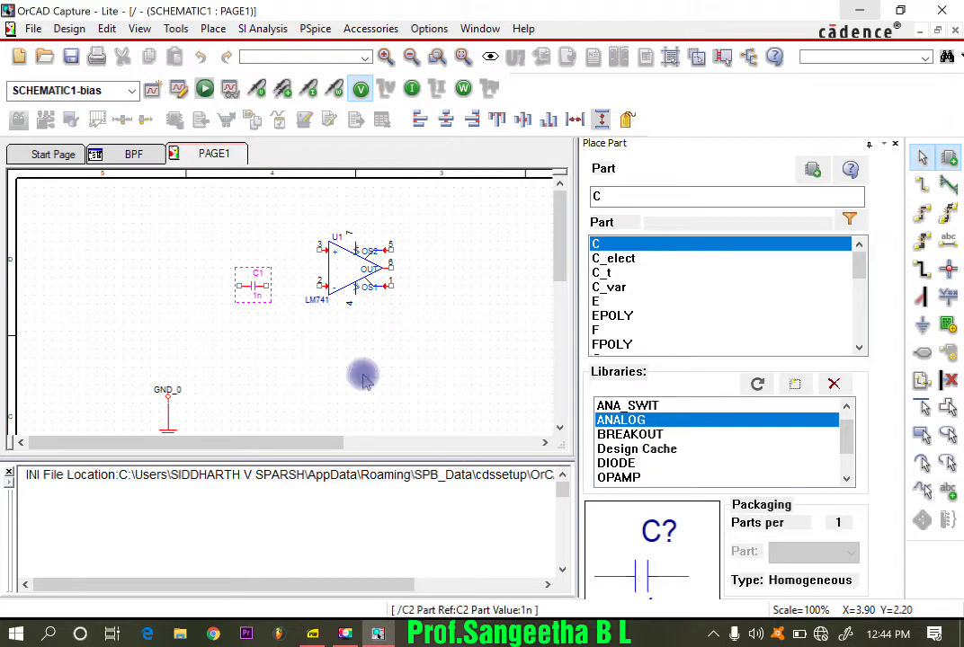
key(ctrl+v)
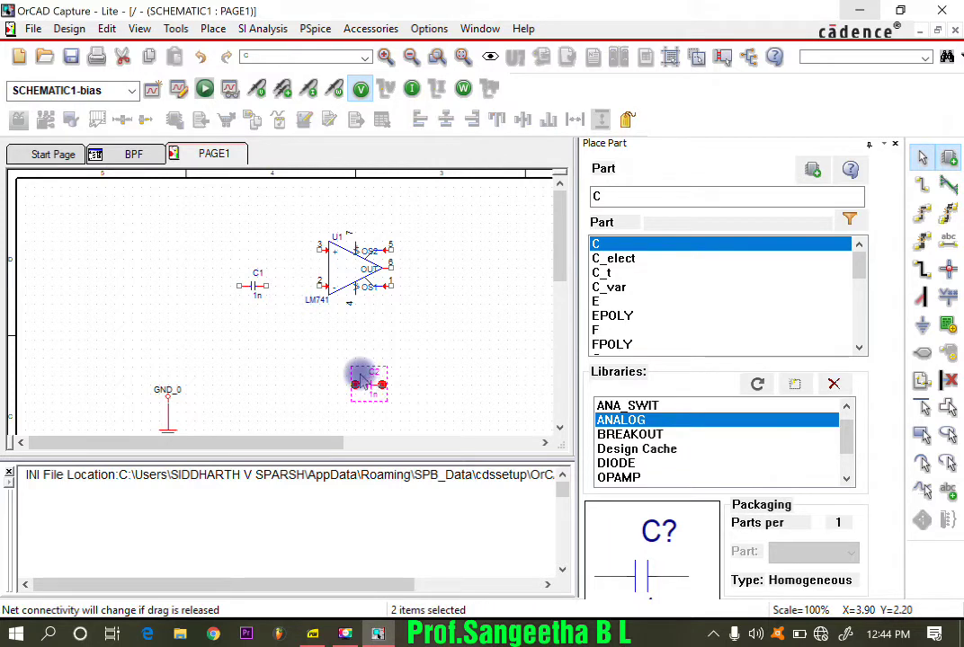
click(360, 375)
Step: Place four R resistors from the ANALOG library: two stacked left of C1, one directly above C2, and one left of C2
scroll(859, 349, down, 8)
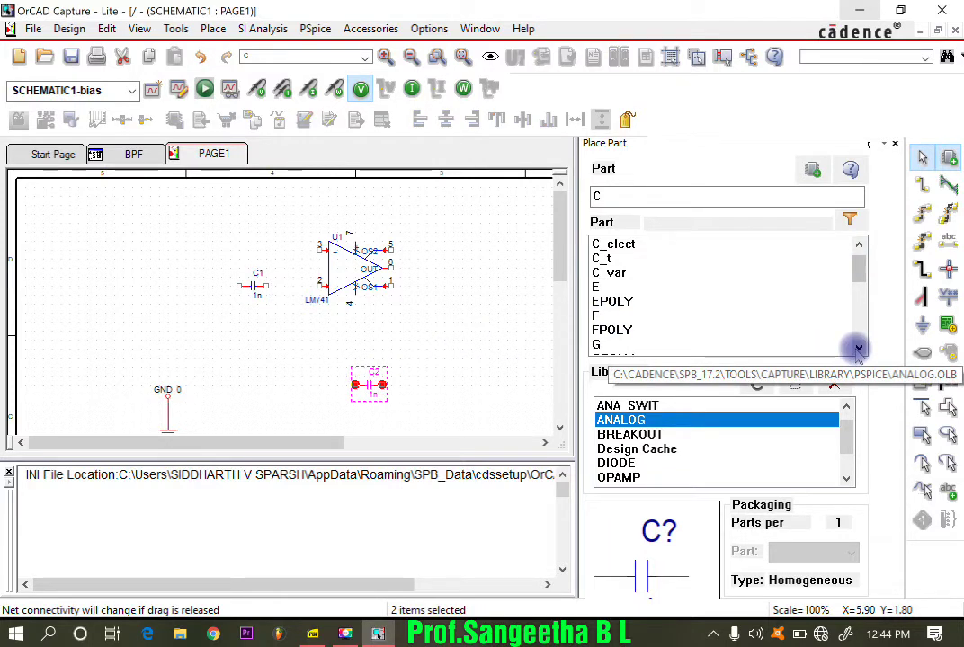
scroll(859, 349, down, 1)
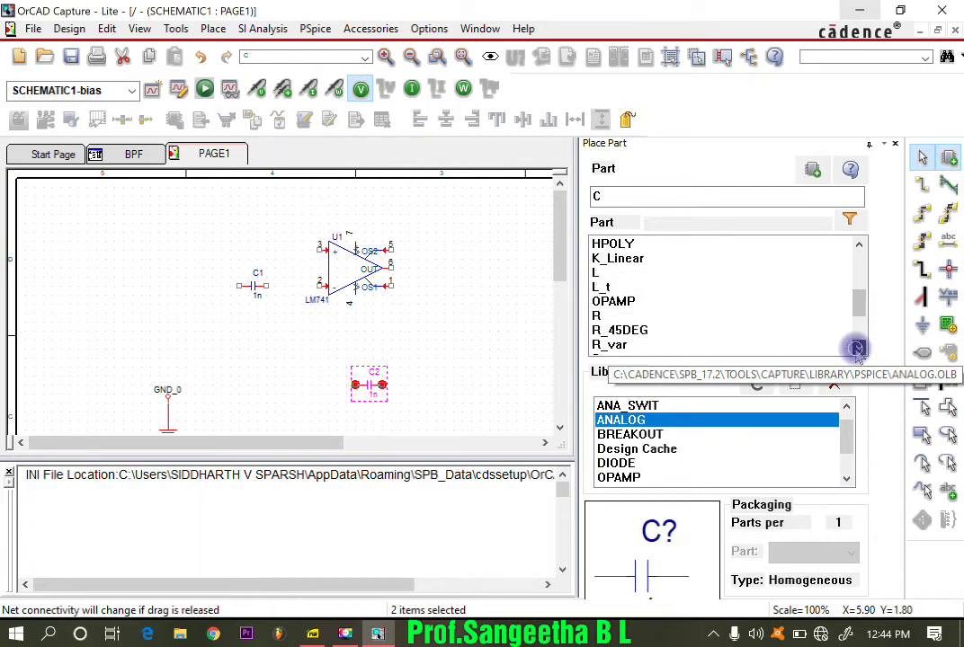
click(595, 316)
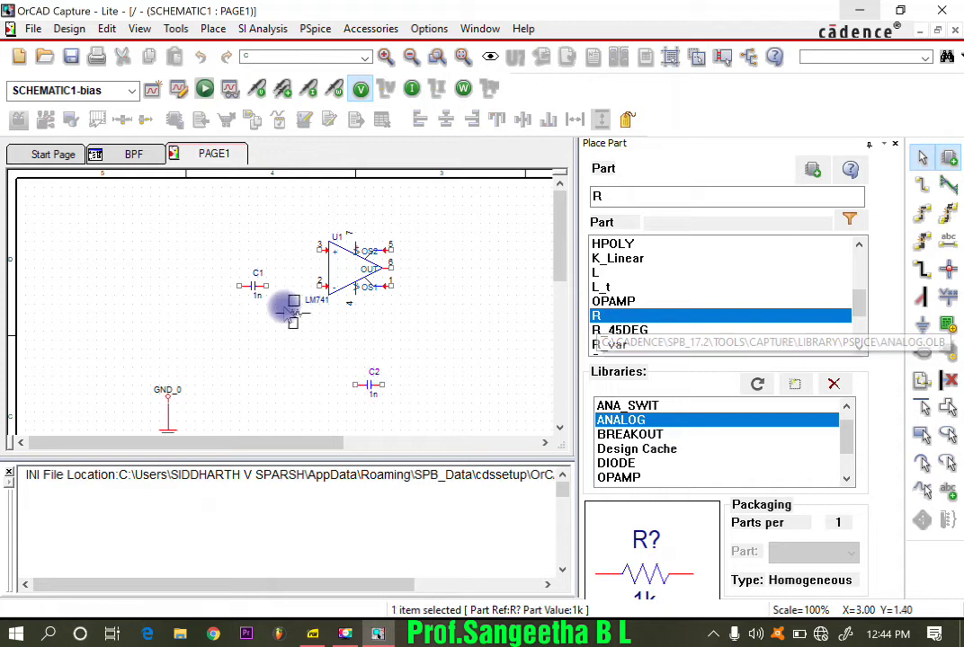
click(163, 281)
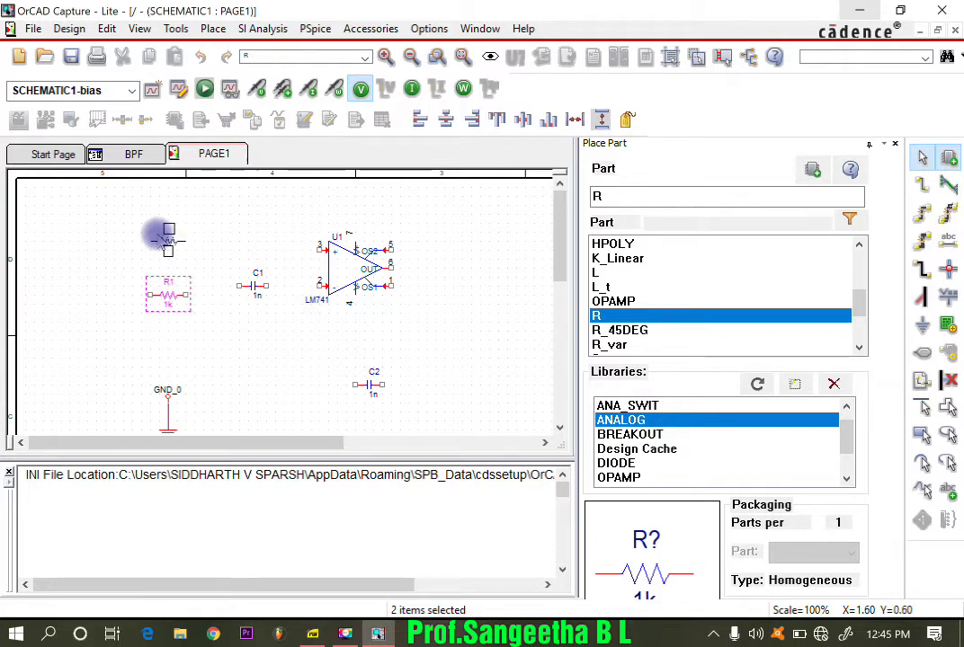
click(158, 236)
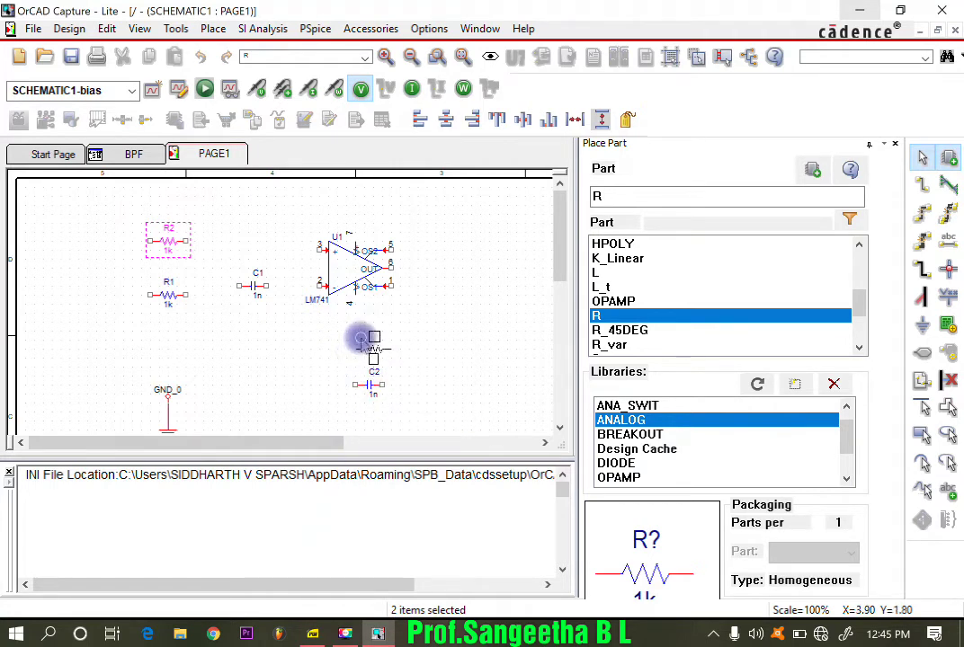
click(369, 345)
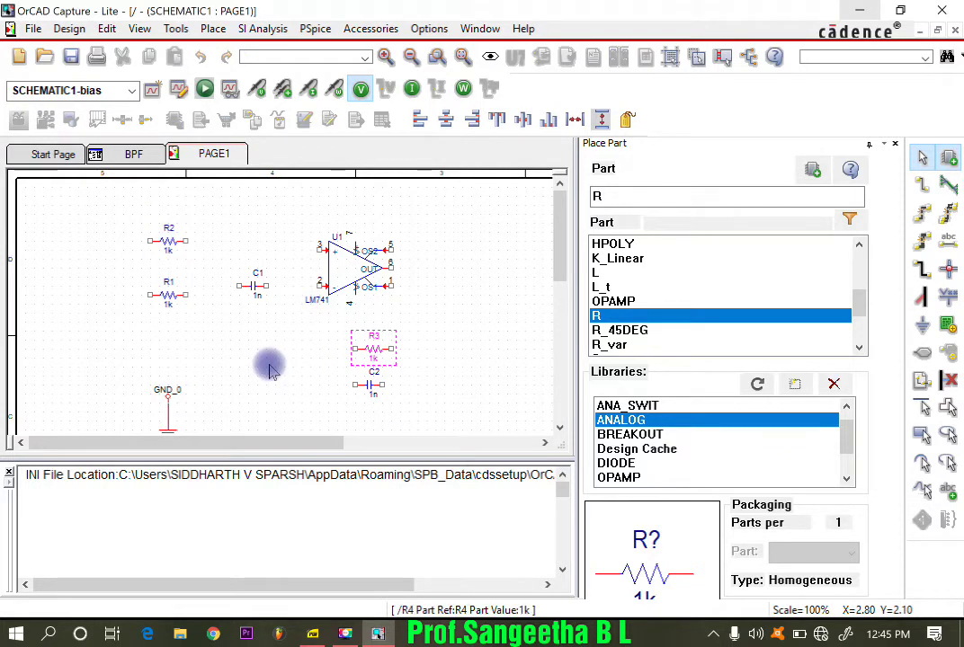
click(266, 367)
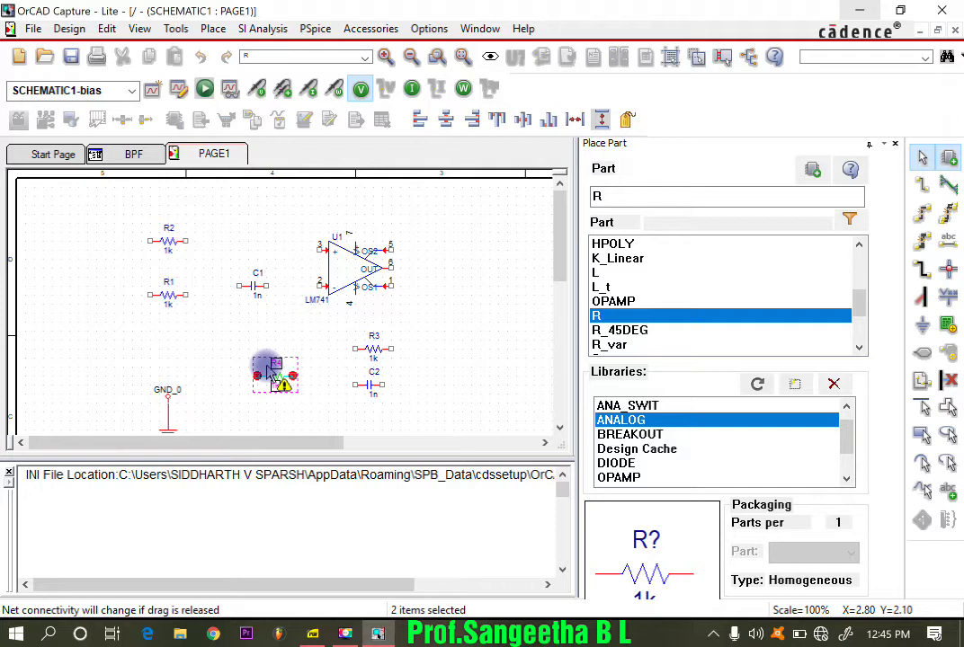
key(Escape)
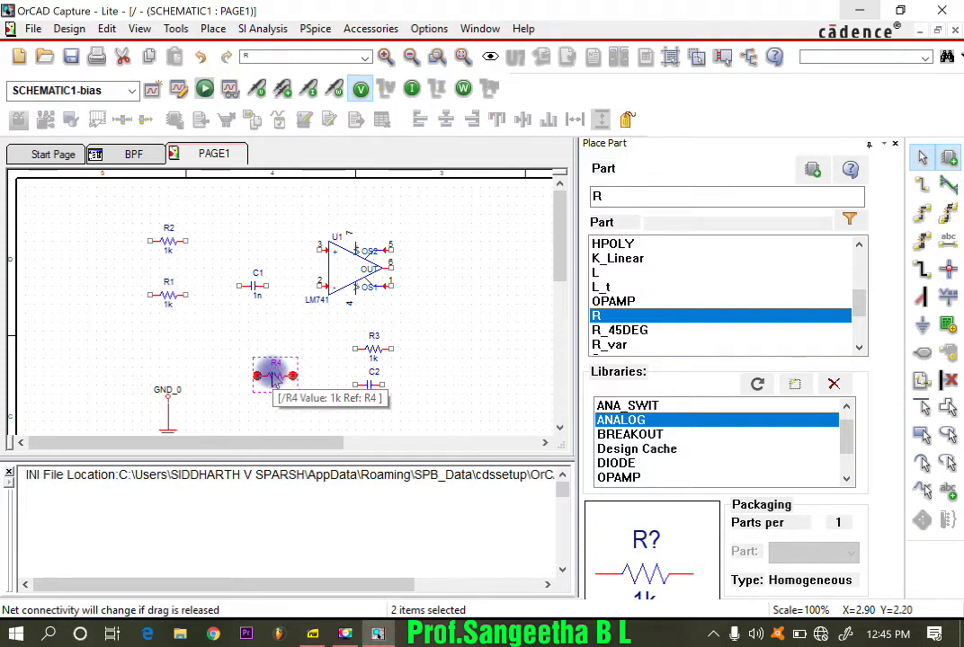
Step: Rotate resistor R4 90 degrees so that it stands vertically
right_click(274, 378)
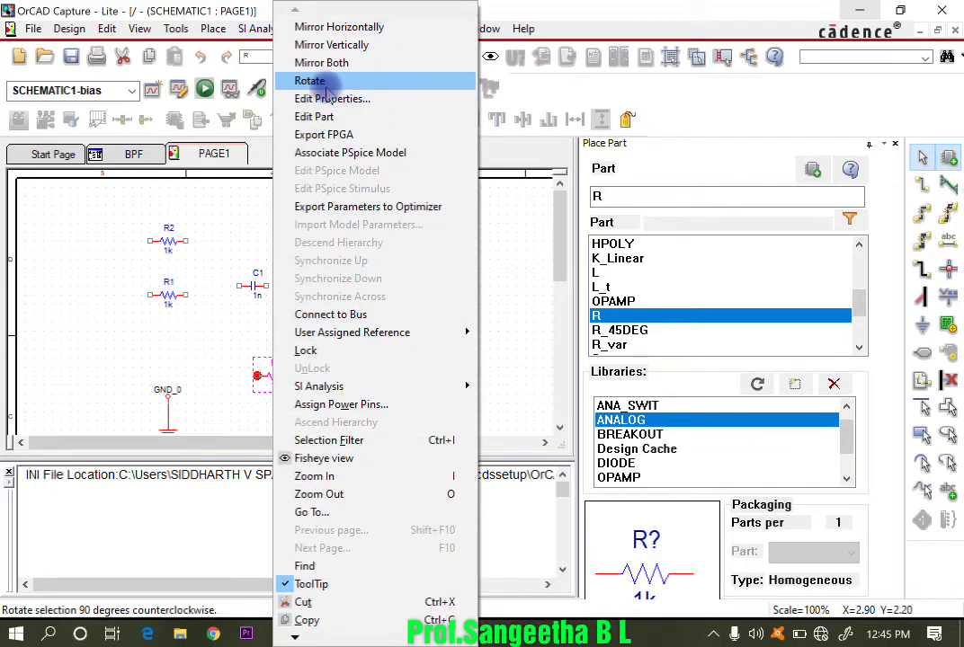
click(354, 81)
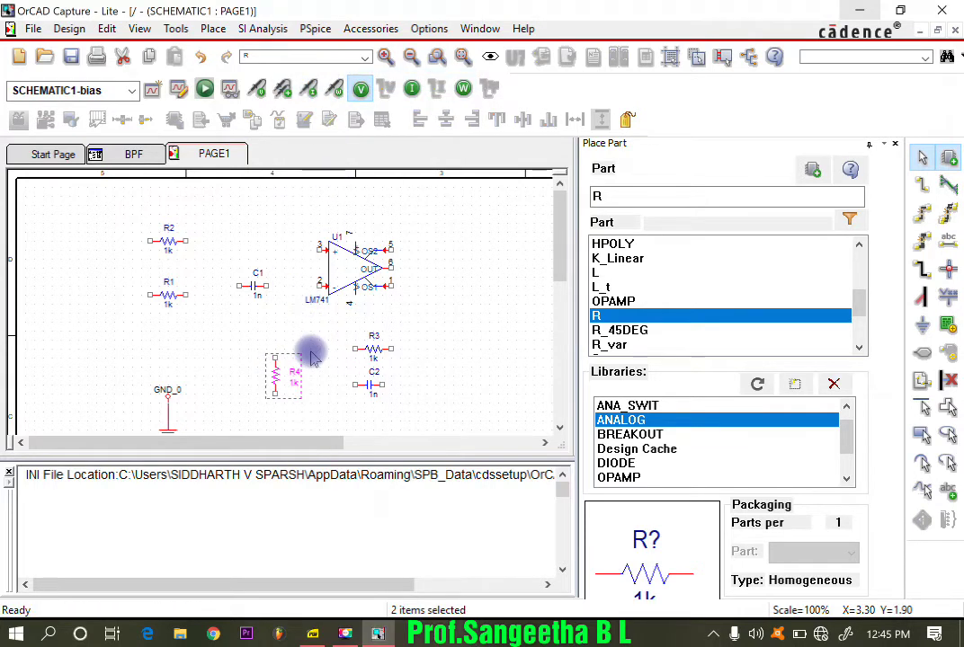
click(344, 343)
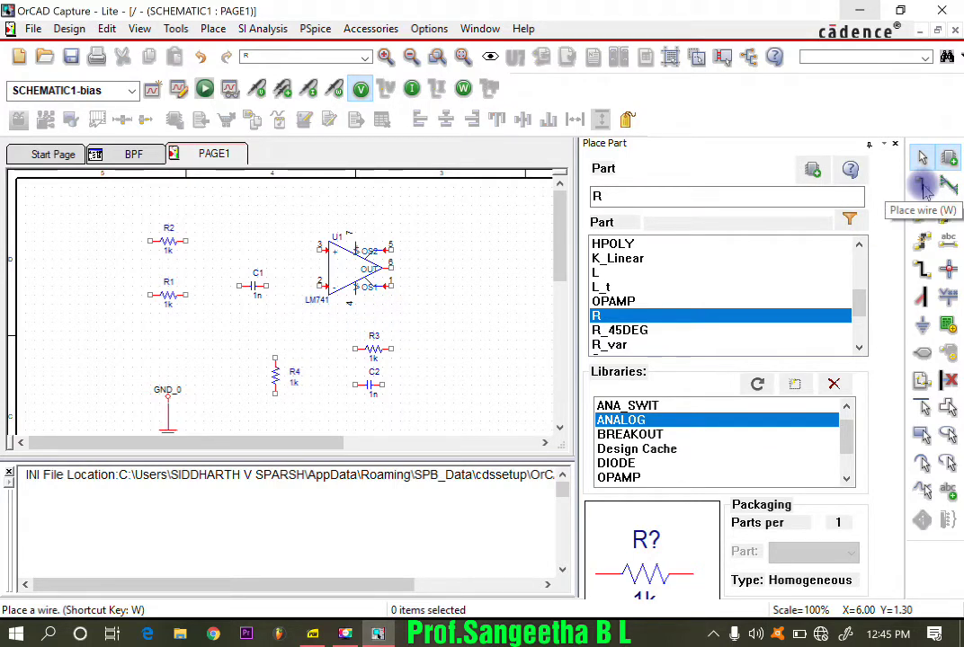
Step: Wire R2 to the LM741's non-inverting input pin 3, and connect R1 through C1 to inverting input pin 2
click(923, 187)
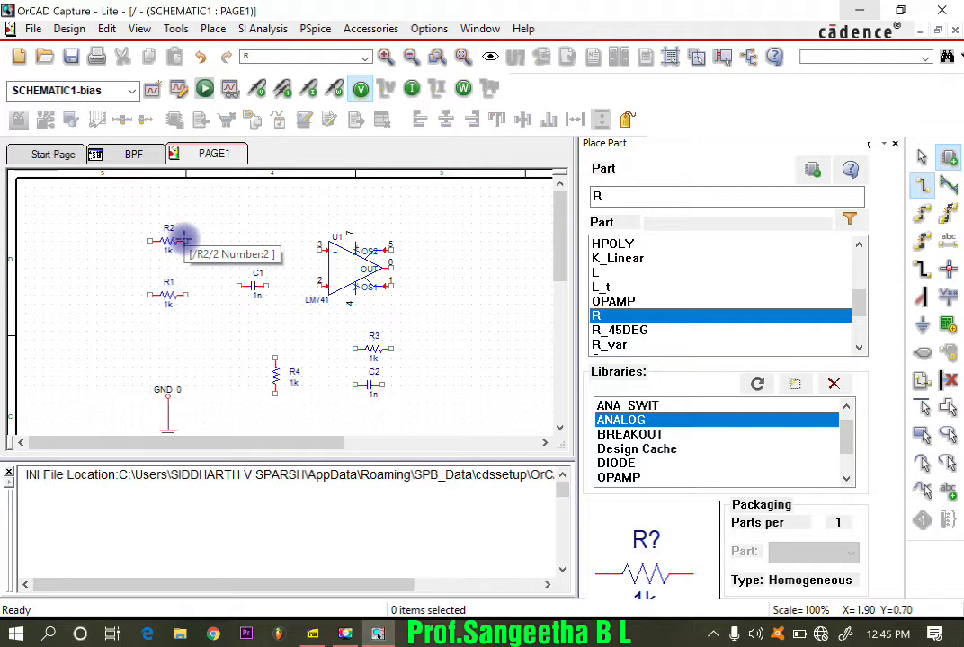
click(185, 239)
click(321, 249)
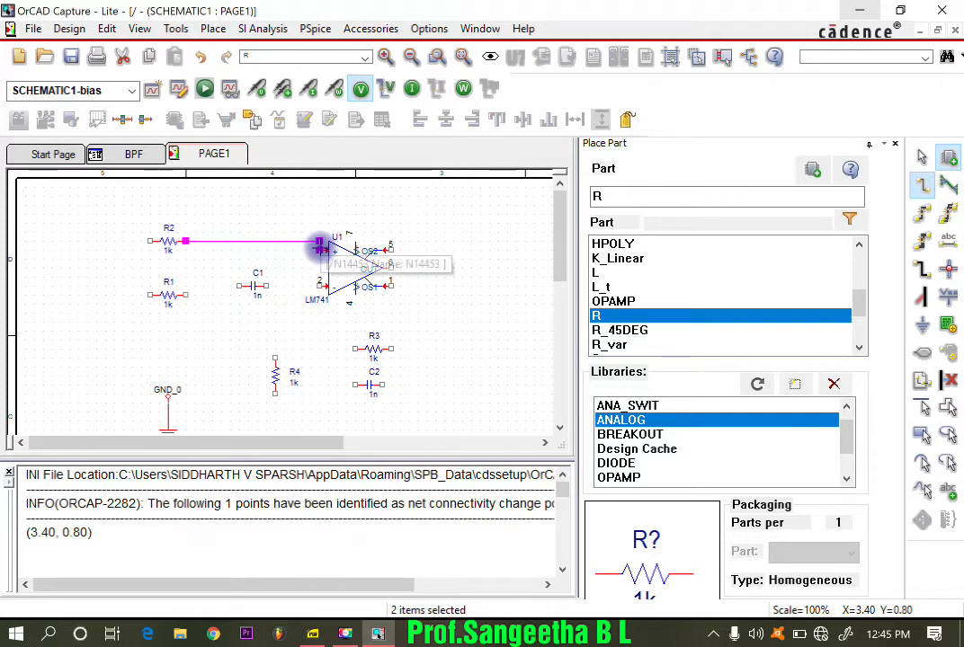
click(182, 295)
click(237, 286)
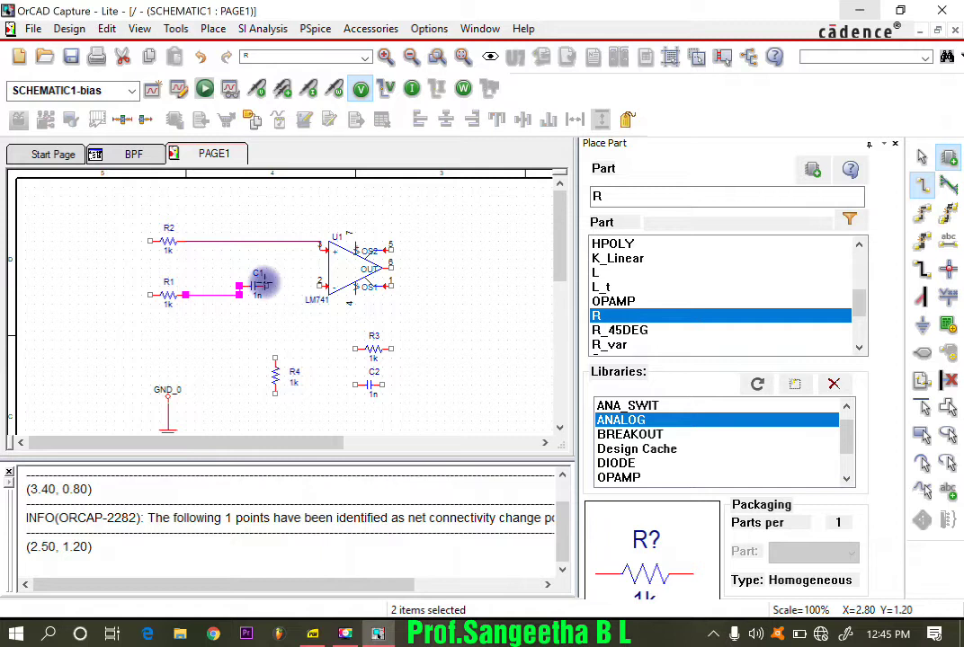
click(264, 285)
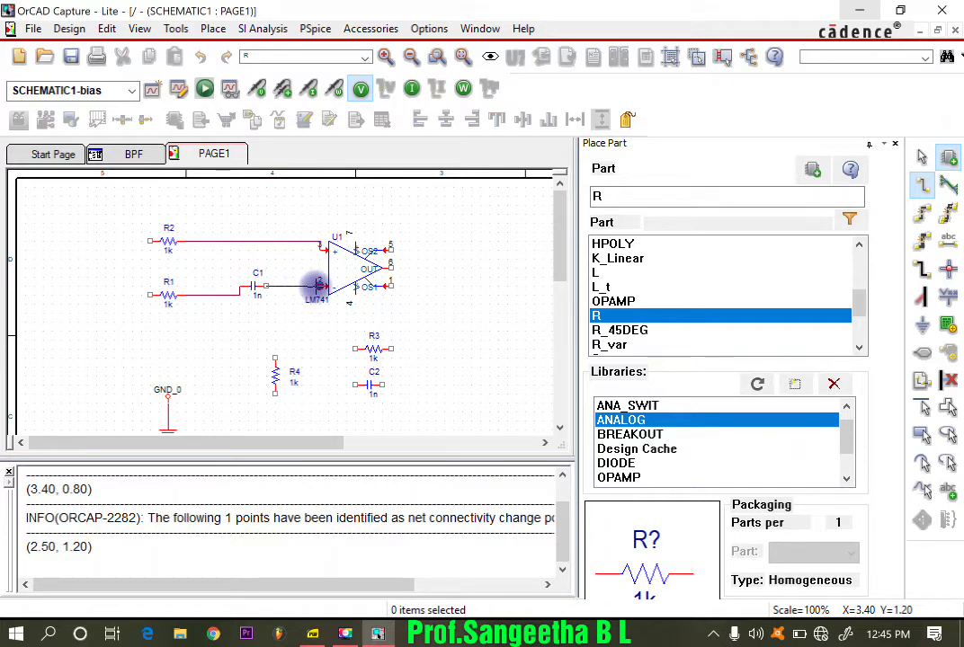
click(316, 286)
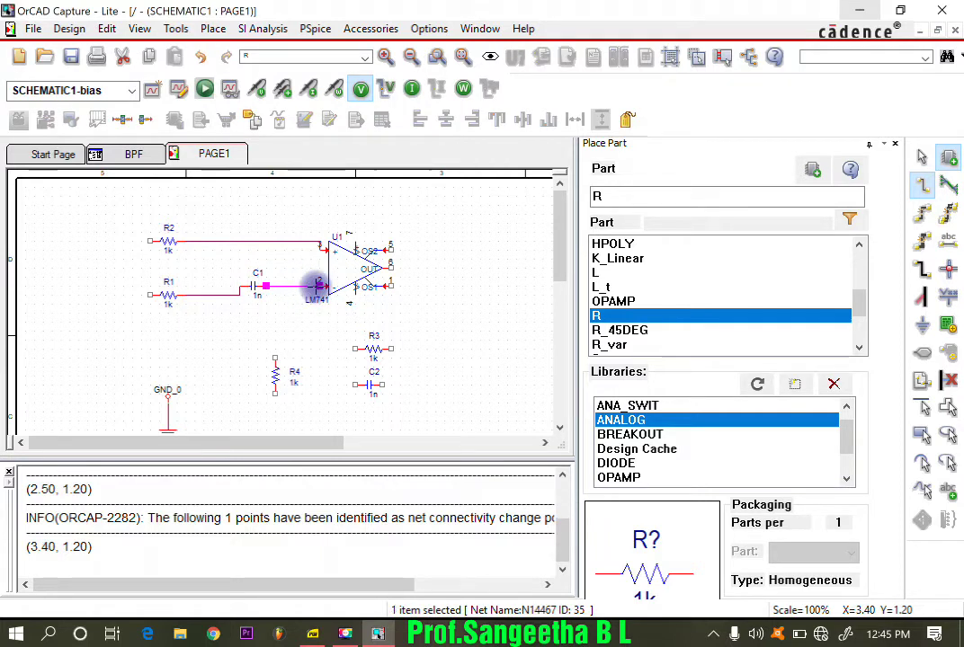
Step: Wire R3 between the LM741's inverting input node and output pin 6, and connect C2's output-side pin to the output wire
click(350, 348)
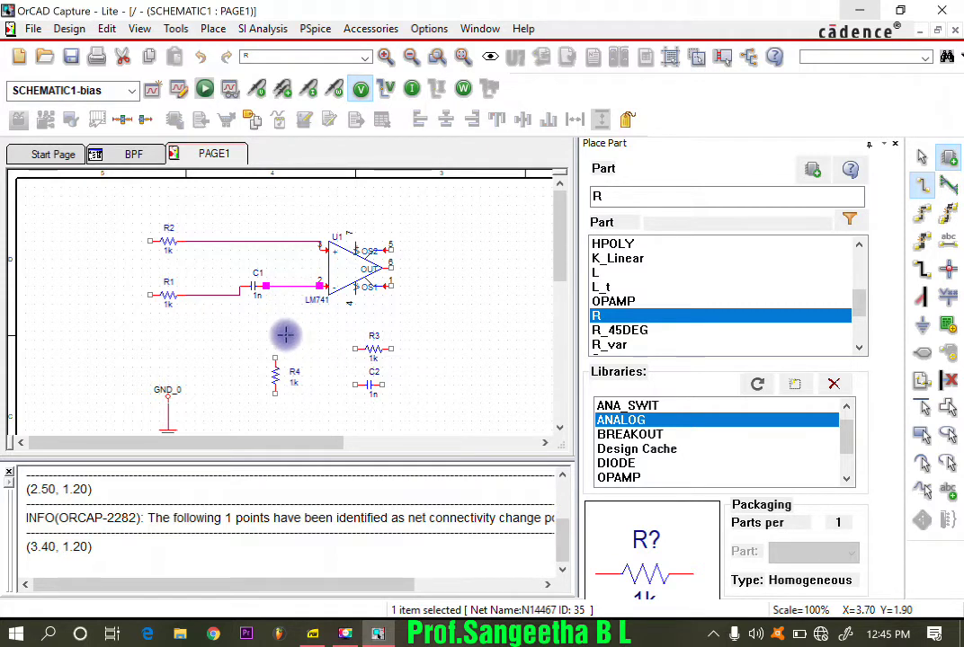
click(276, 290)
click(277, 288)
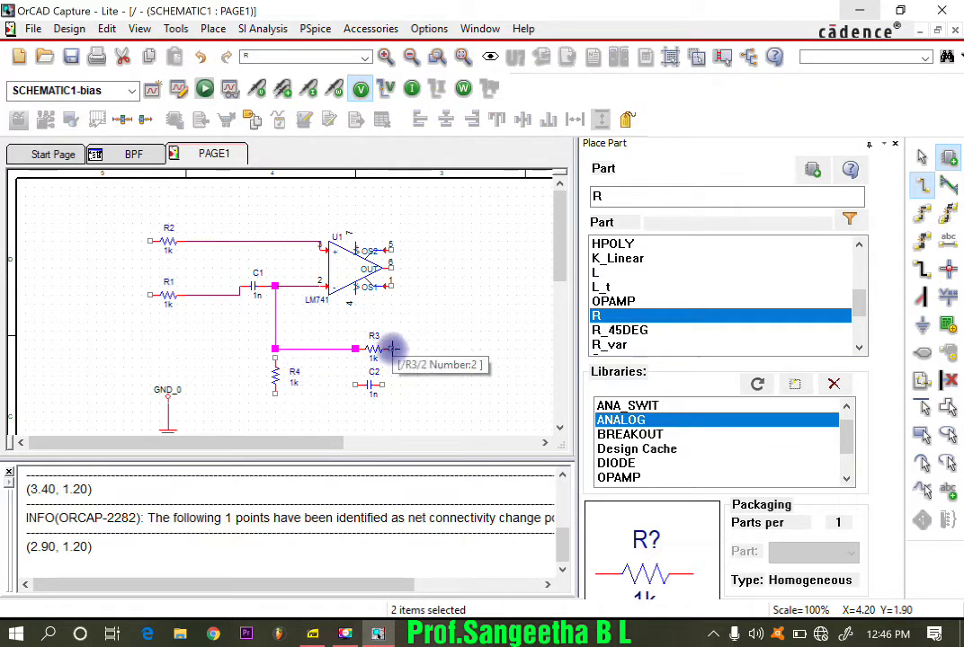
click(398, 268)
click(455, 268)
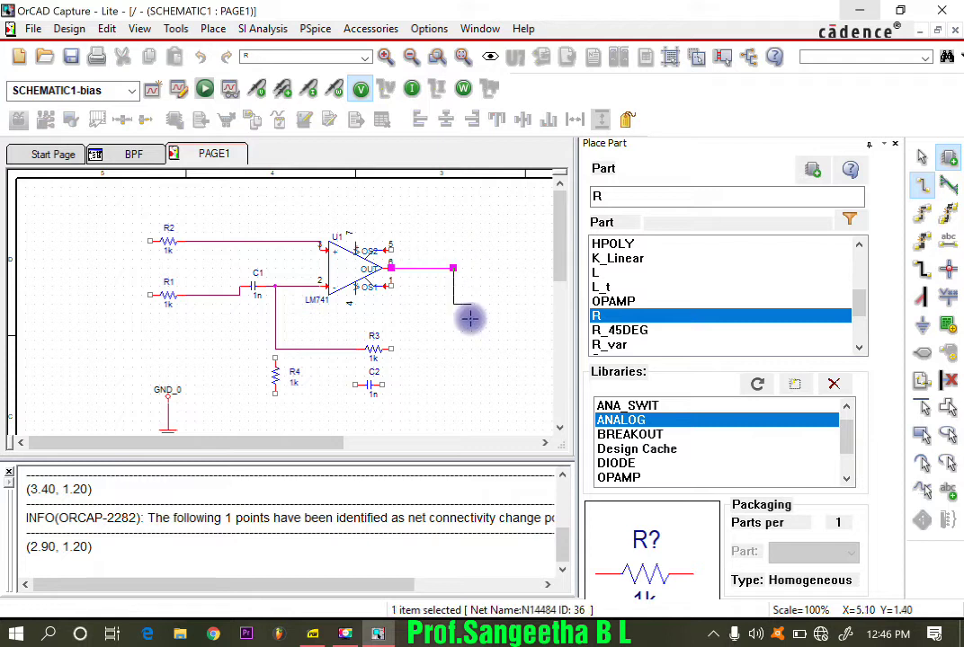
click(390, 351)
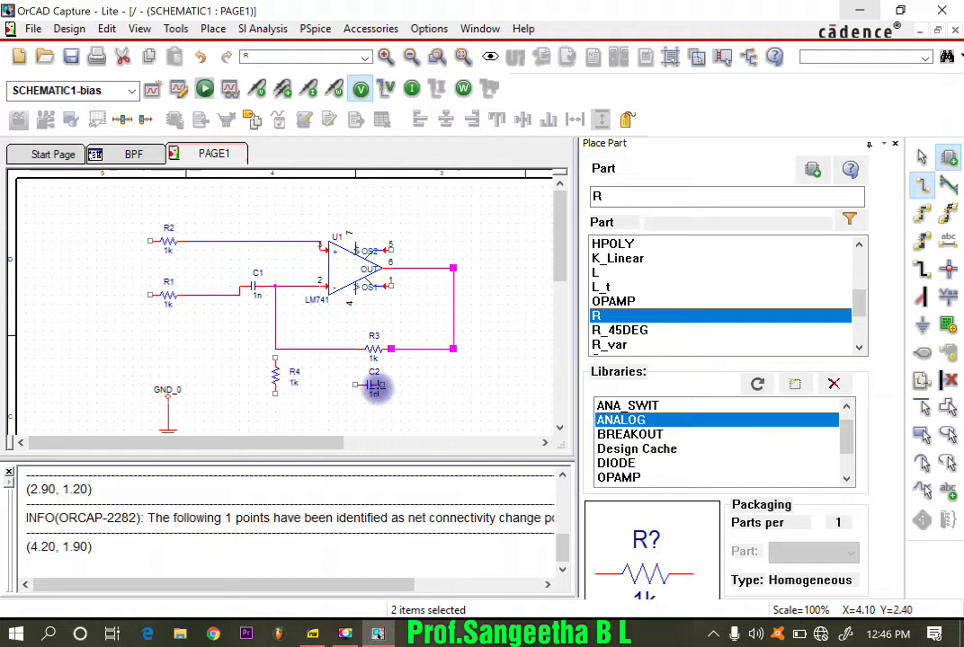
click(381, 385)
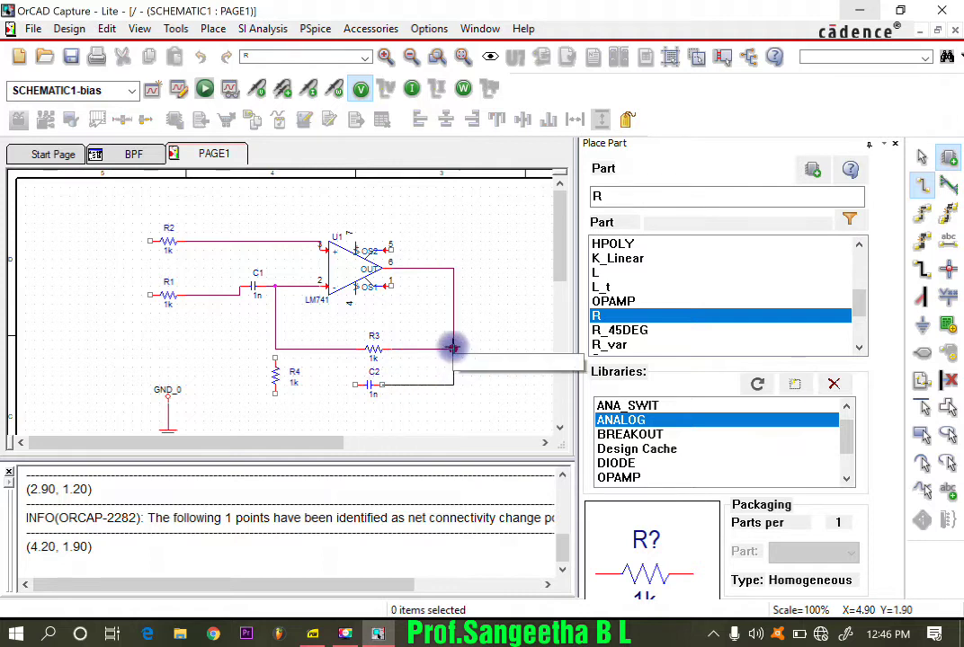
click(454, 348)
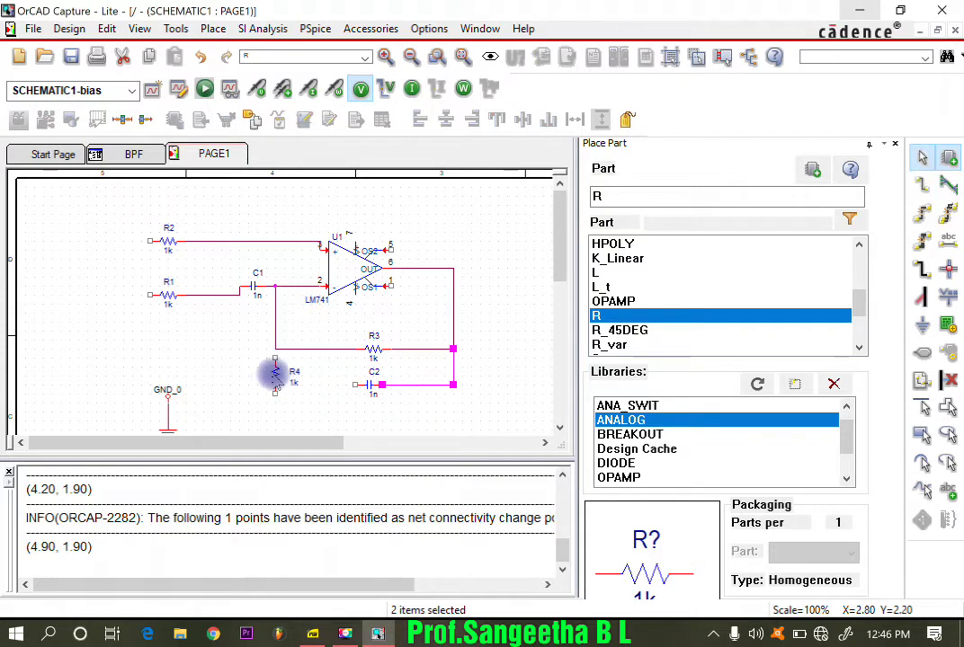
Step: Move R4 down below the feedback branch and wire its upper pin to the inverting input node and to C2's free pin
key(Escape)
drag(273, 378, 271, 406)
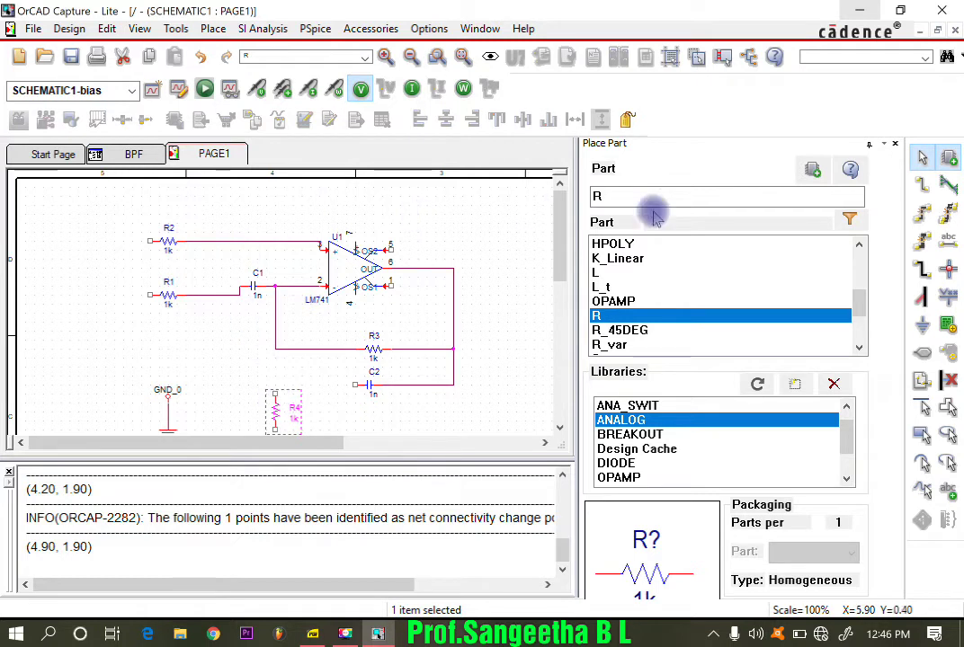
click(922, 184)
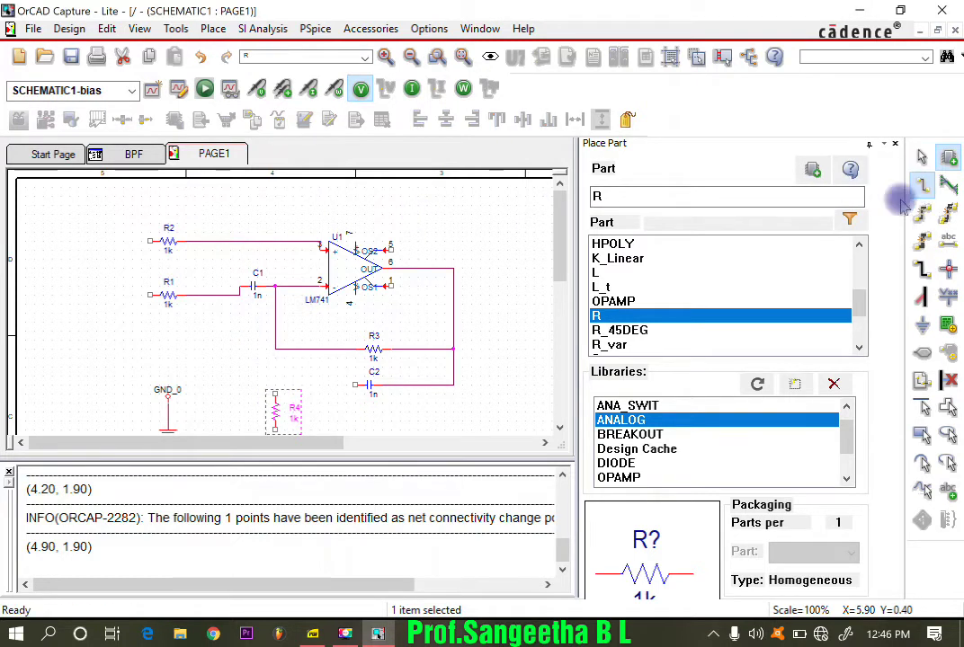
click(272, 394)
click(273, 349)
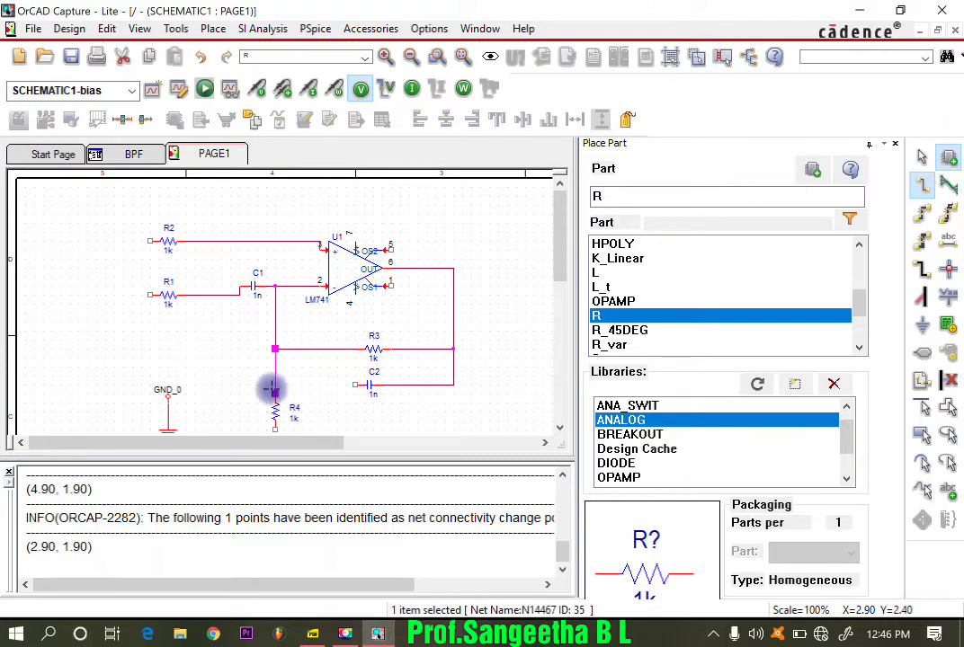
click(272, 392)
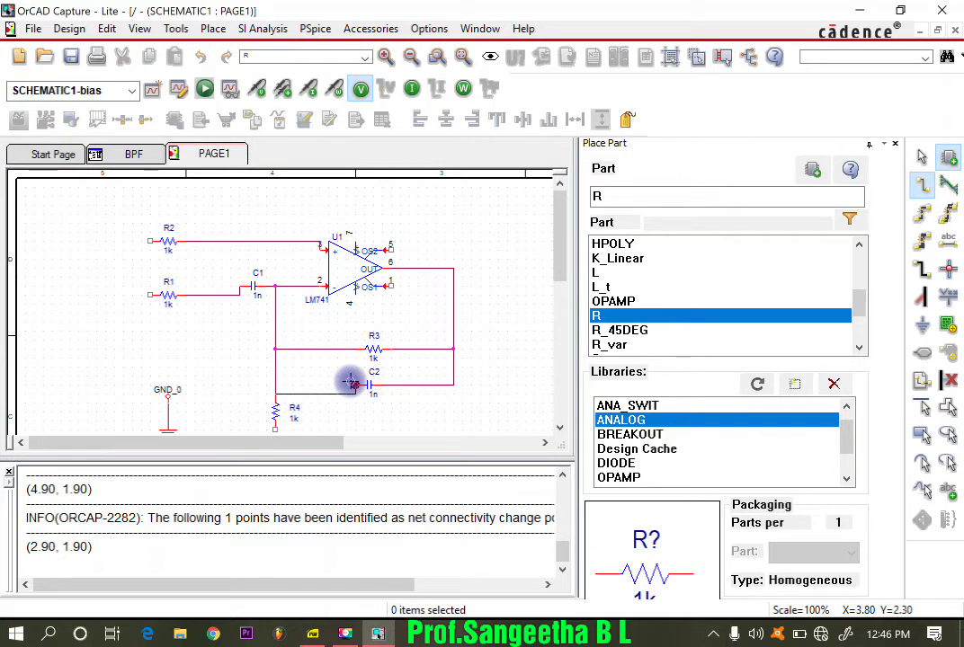
click(352, 384)
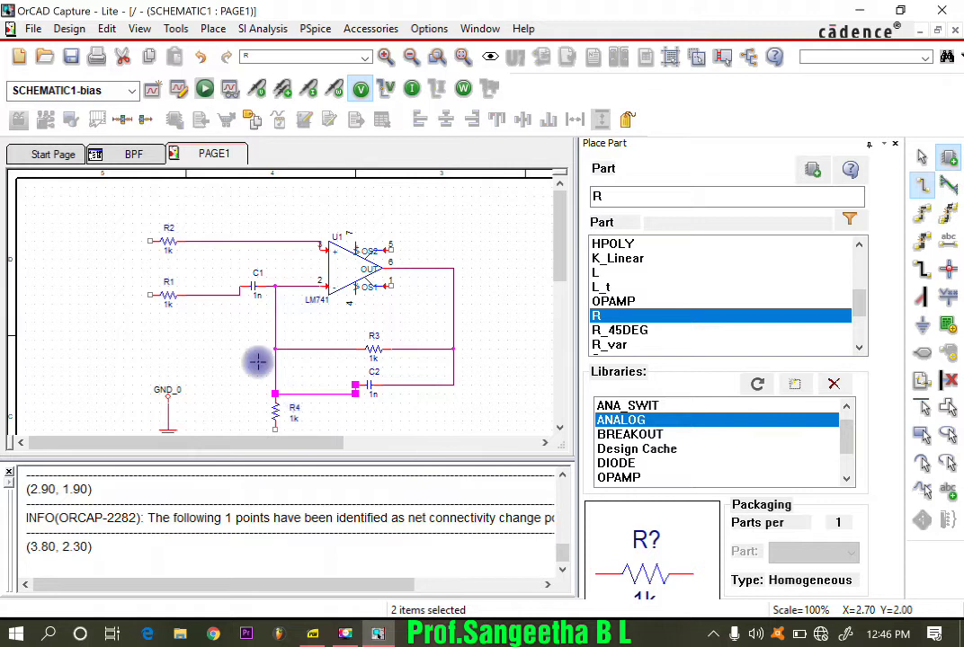
Step: Straighten the wire between the R4 branch and C2, and move R1 up in line with C1
key(Escape)
drag(316, 394, 310, 387)
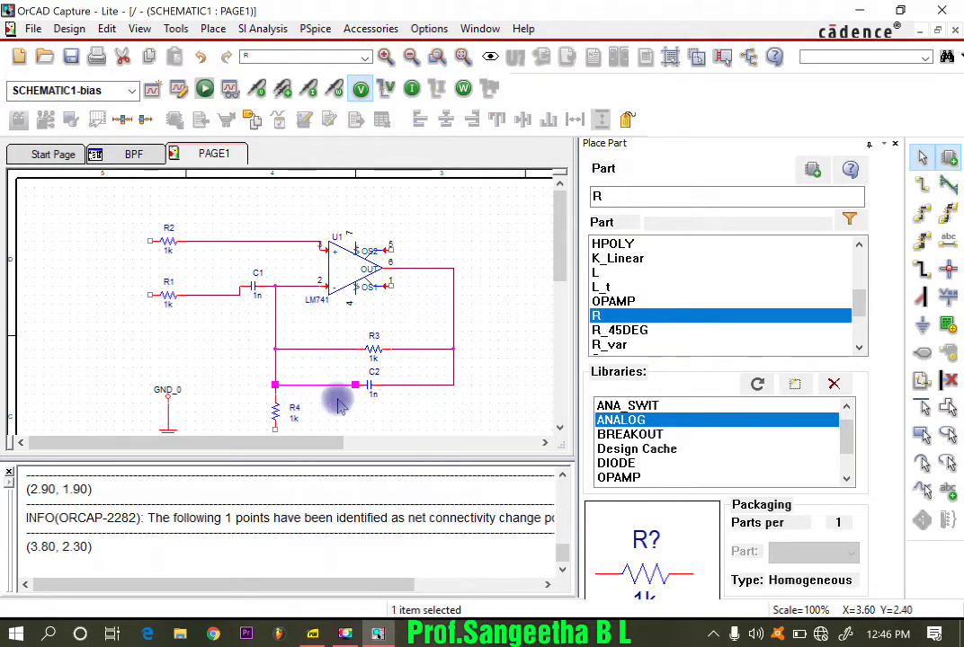
drag(197, 299, 160, 286)
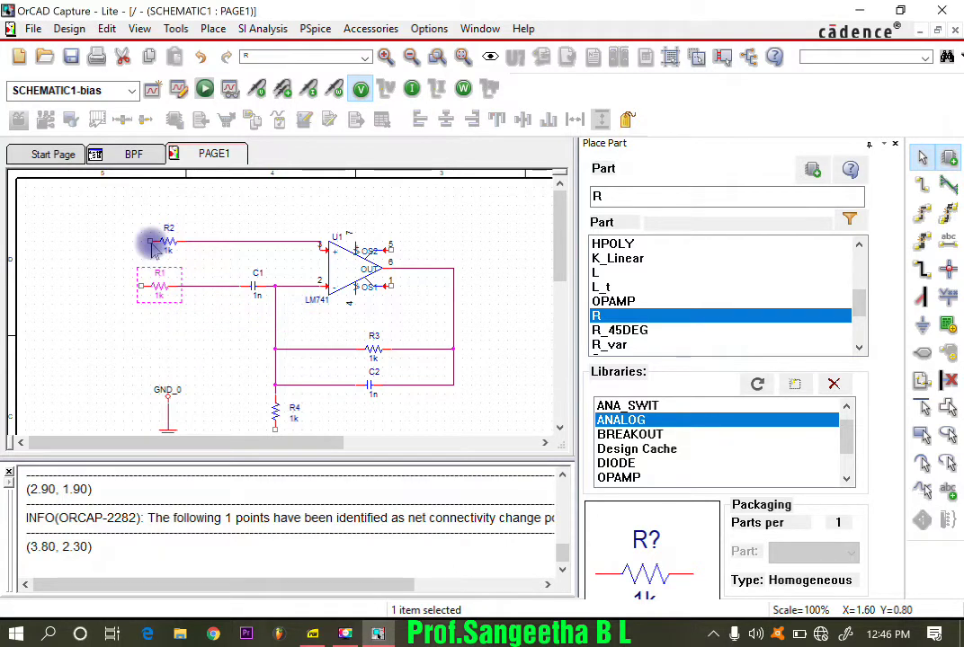
Step: Straighten the wire into the LM741's pin 3 and move R2 in line with it, directly above R1
click(239, 252)
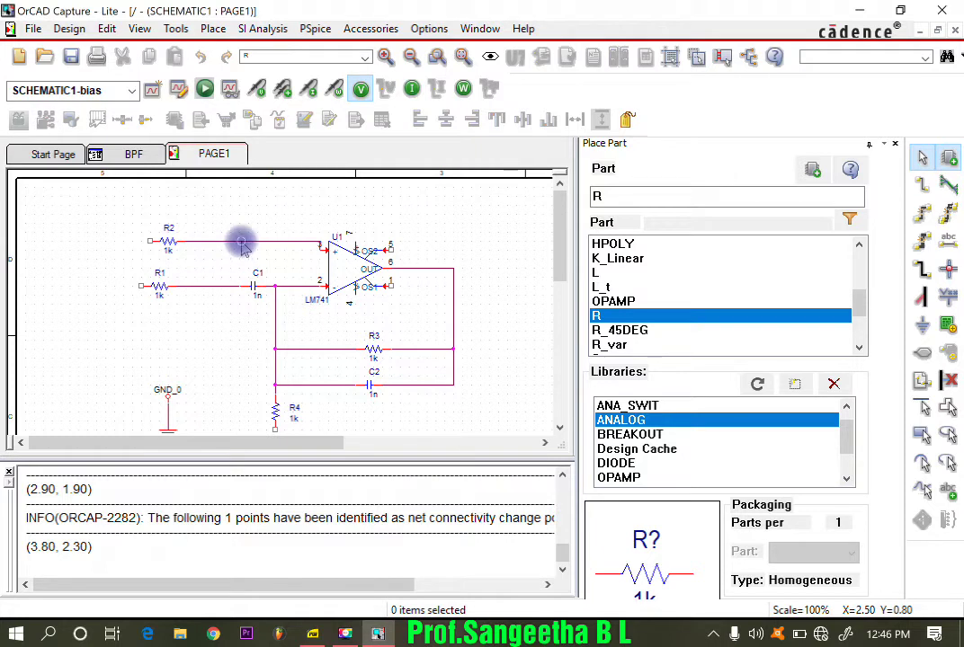
drag(259, 241, 258, 251)
click(258, 251)
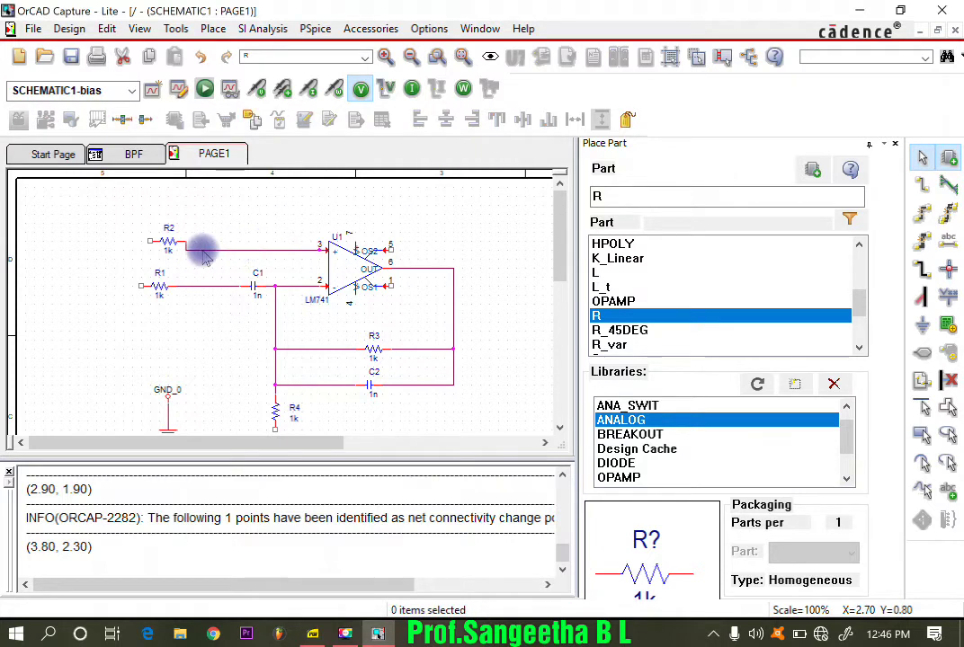
mouse_move(160, 239)
mouse_down()
mouse_move(141, 252)
mouse_move(151, 253)
mouse_up()
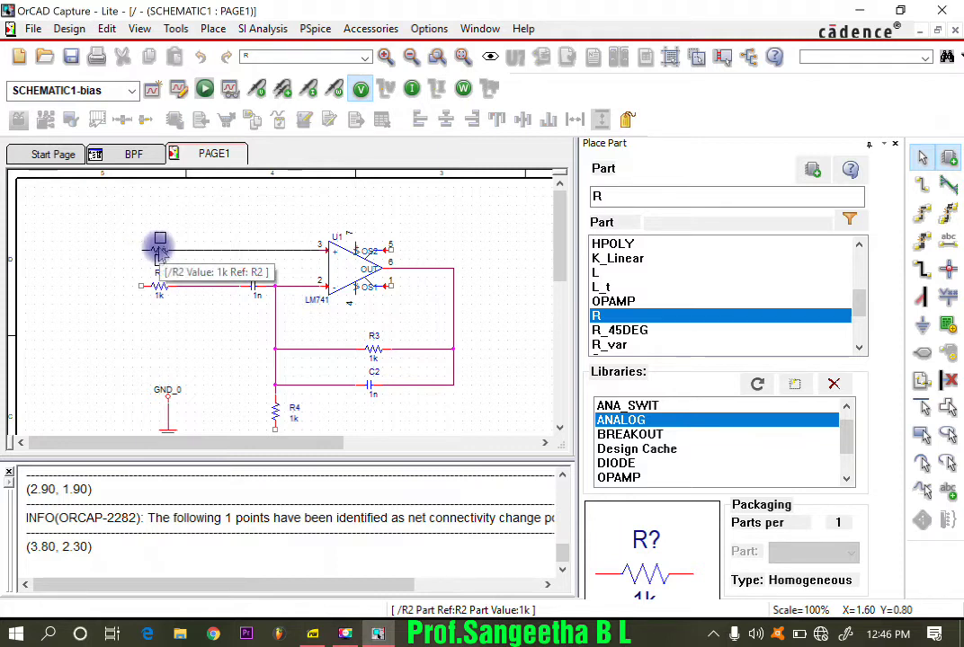
click(159, 251)
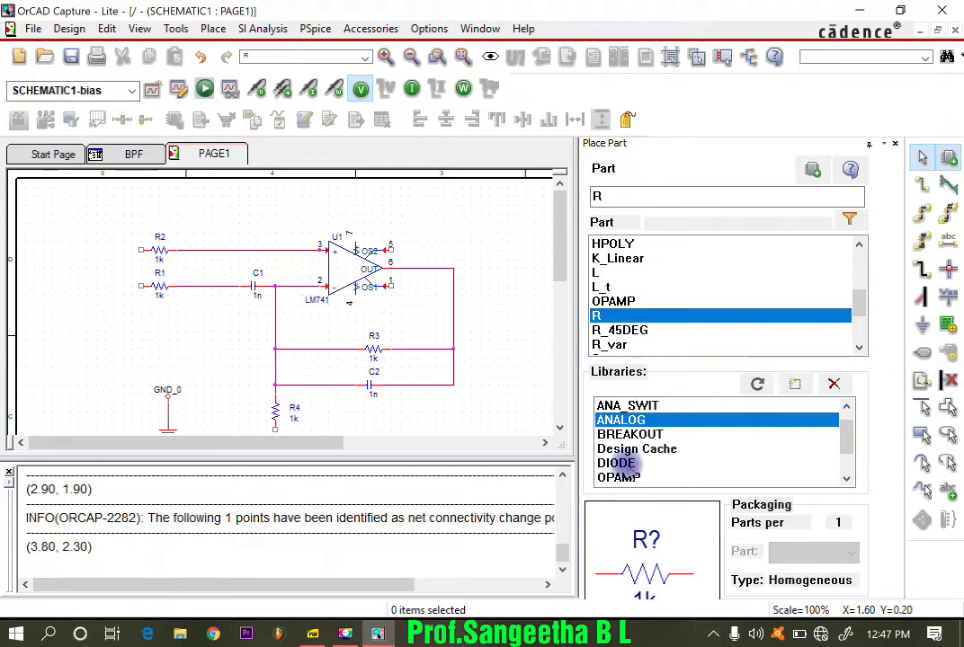
Step: Place a VAC source from the SOURCE library to the left of and below R1
scroll(626, 461, down, 2)
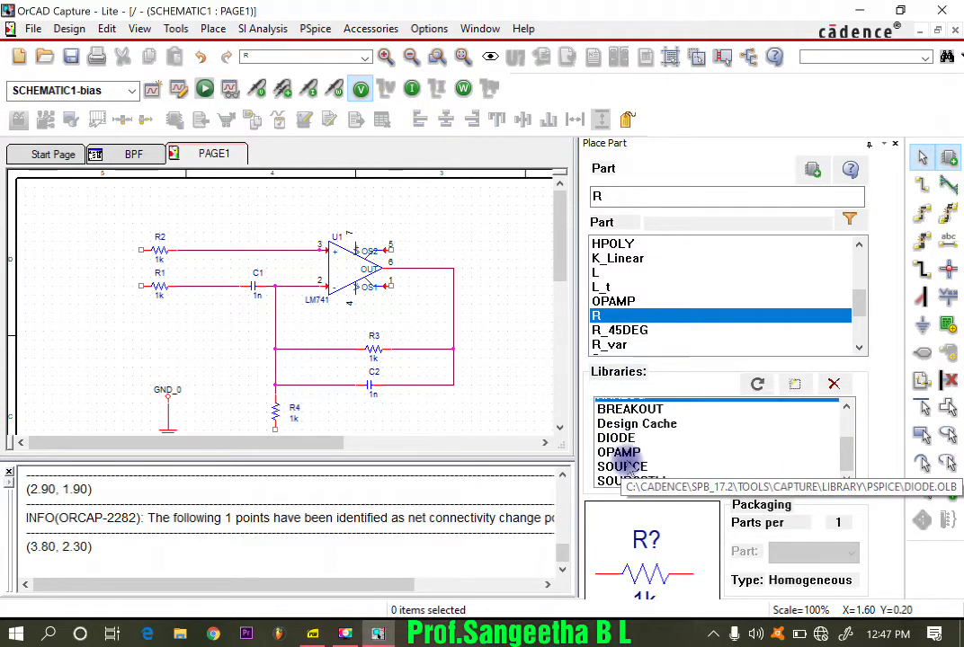
click(621, 439)
click(621, 449)
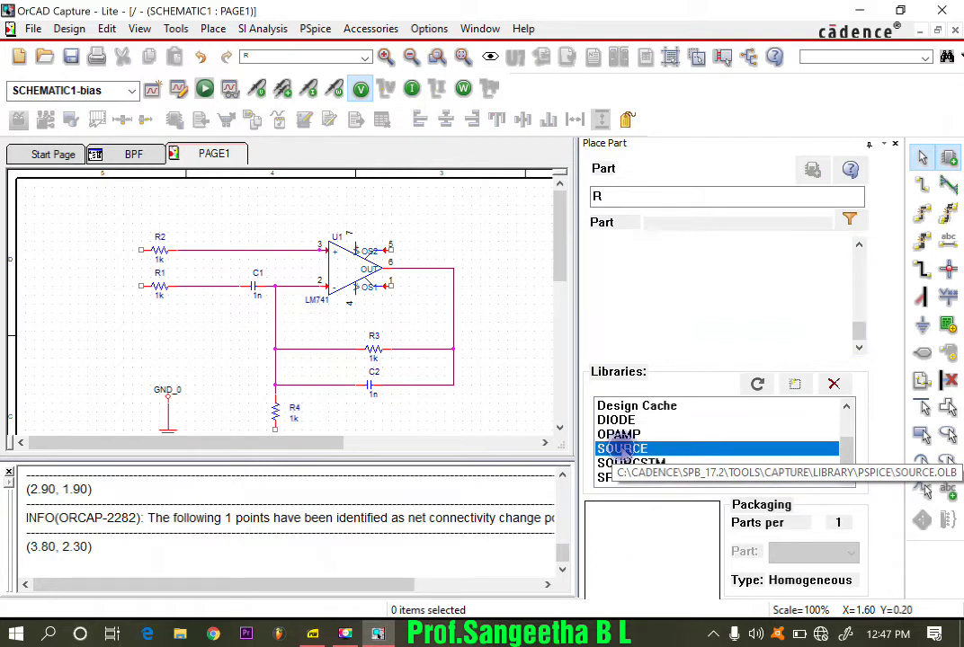
double_click(613, 196)
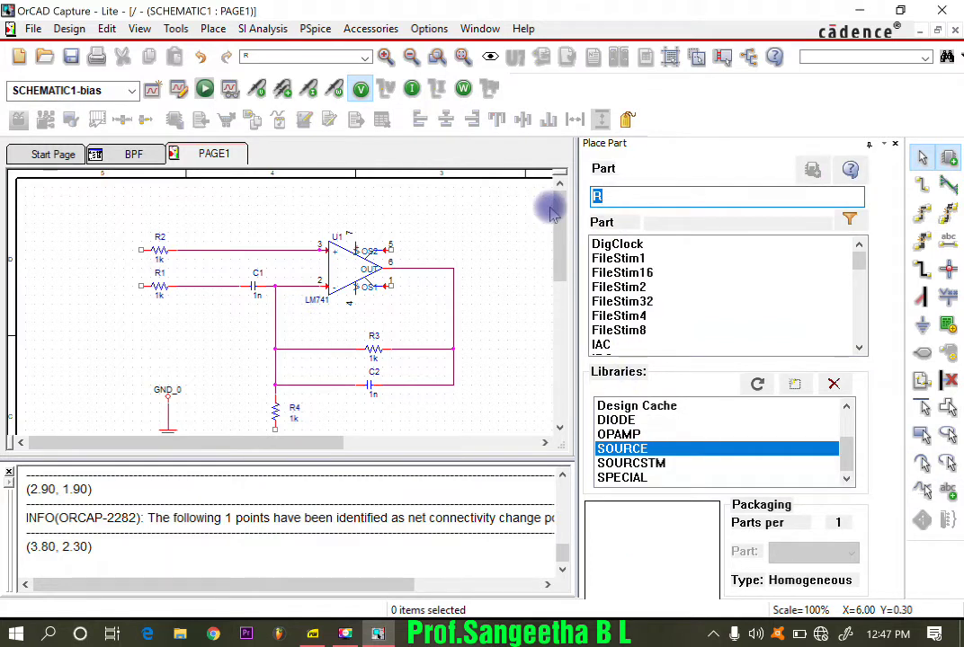
text(VAC)
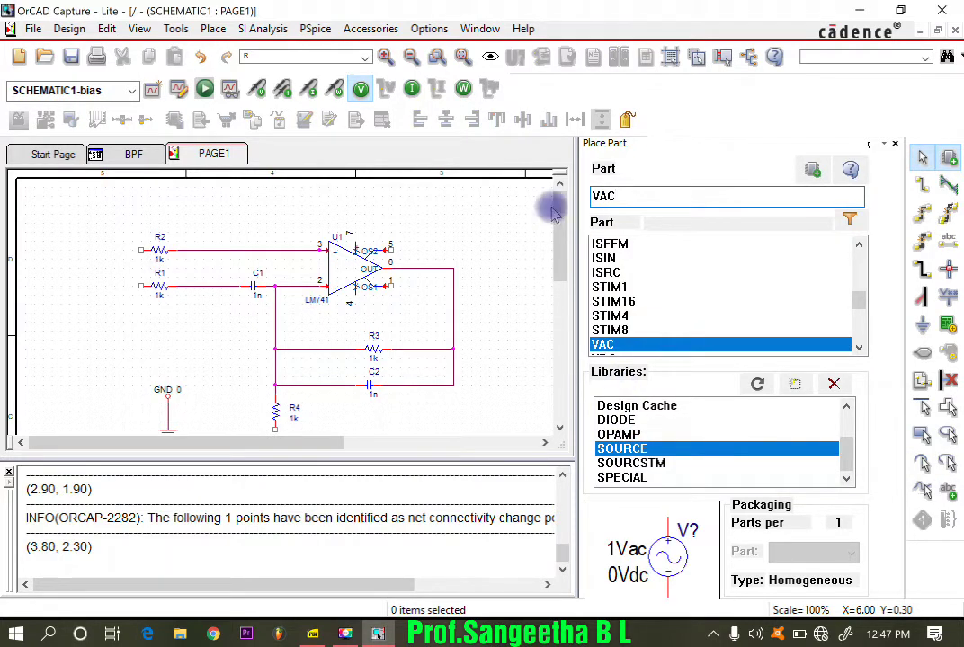
double_click(613, 347)
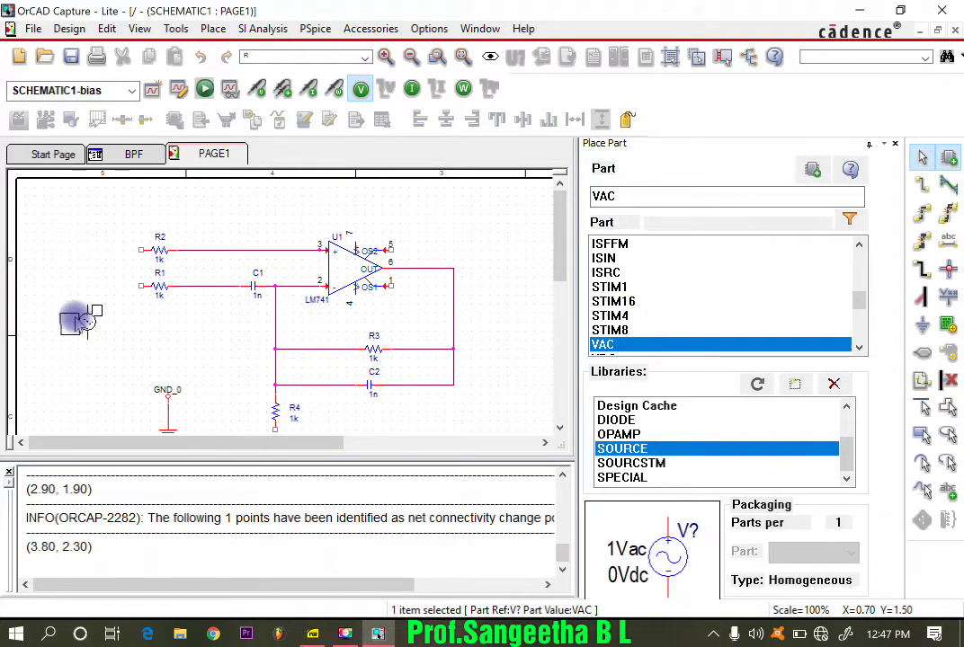
click(72, 320)
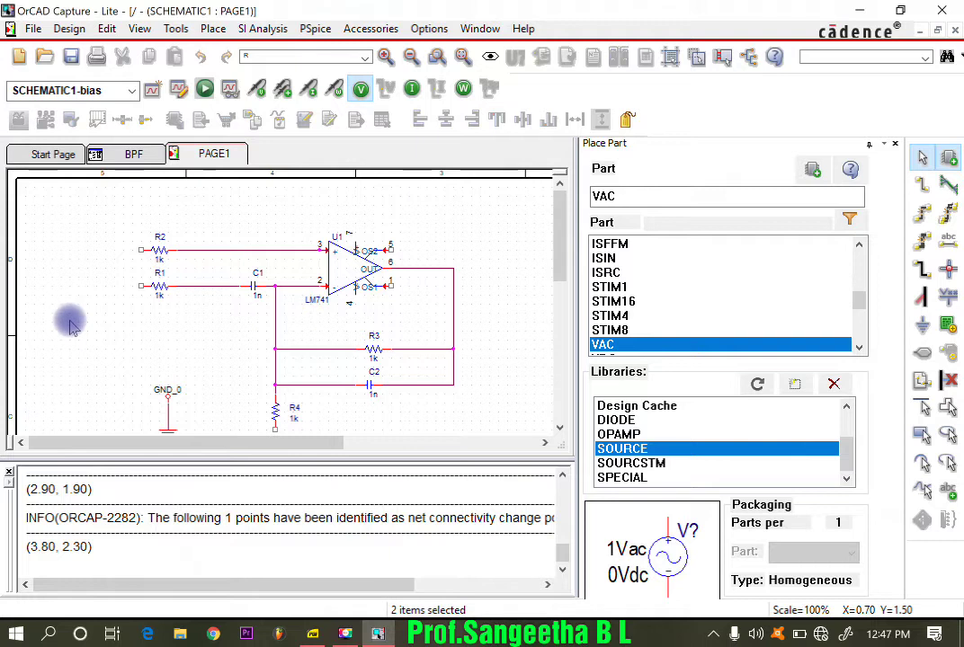
key(Escape)
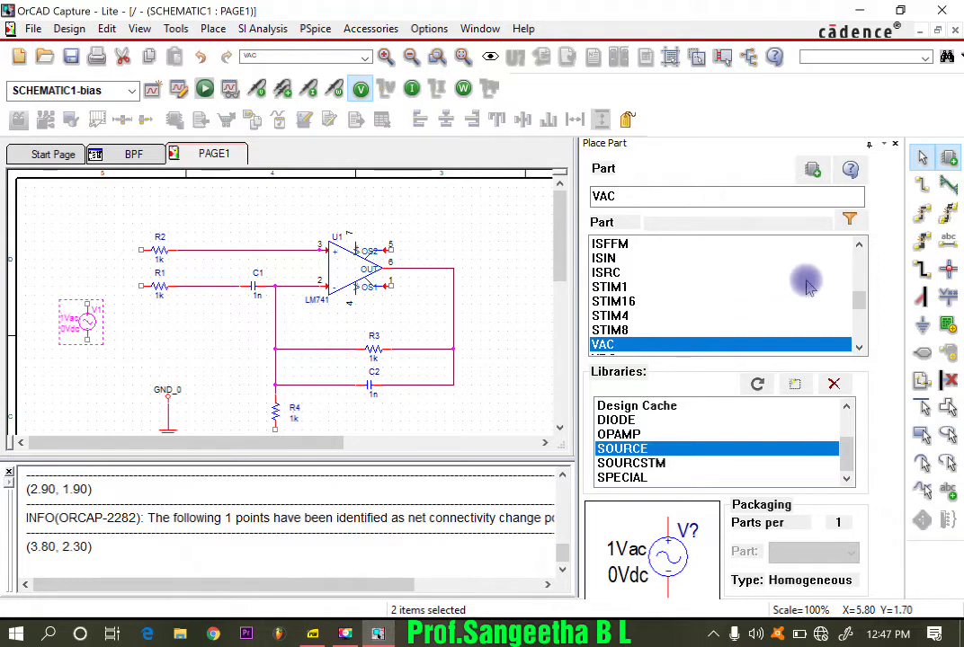
Step: Wire V1's upper pin to R1's free pin and draw an open wire stub downward from V1's lower pin
click(920, 185)
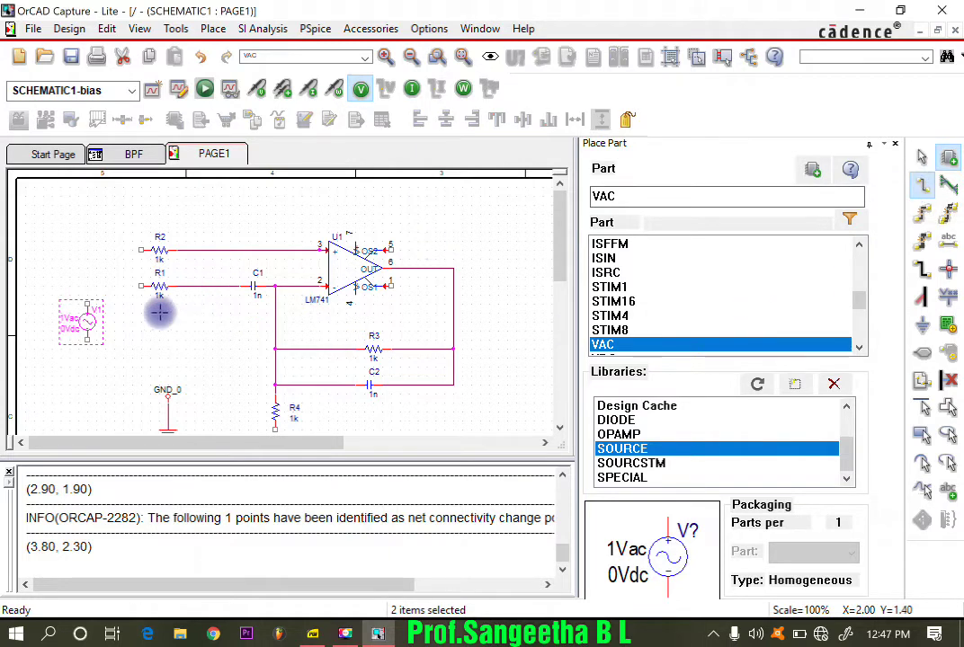
click(87, 297)
click(135, 286)
click(136, 286)
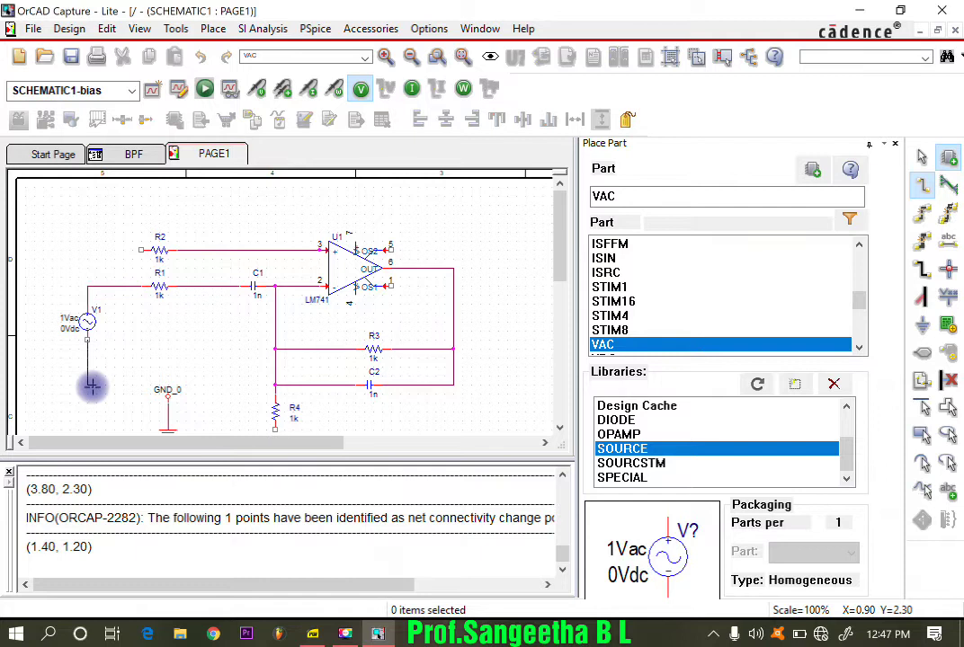
click(88, 386)
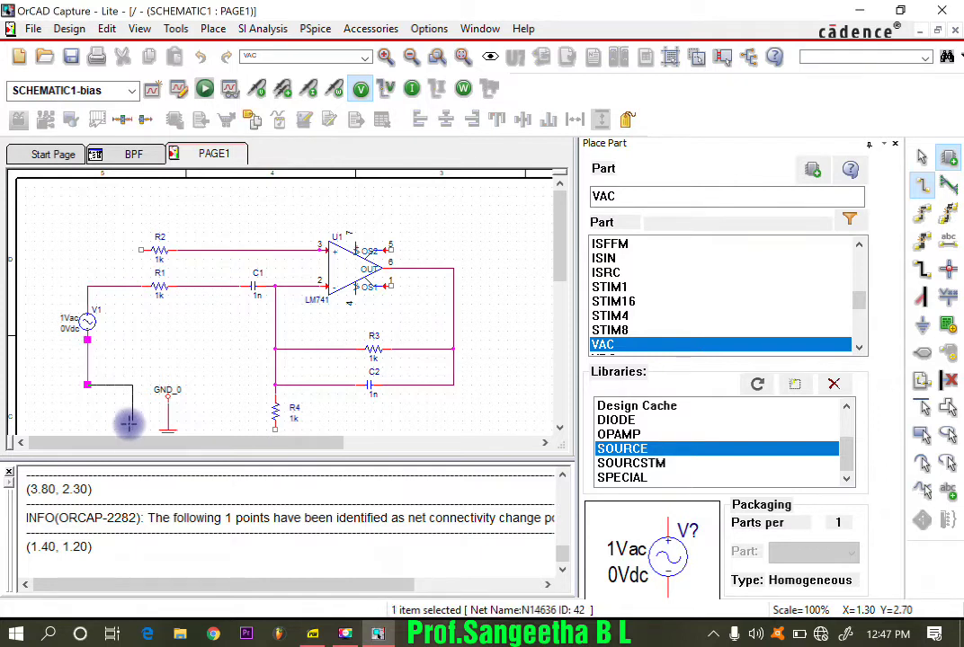
key(Escape)
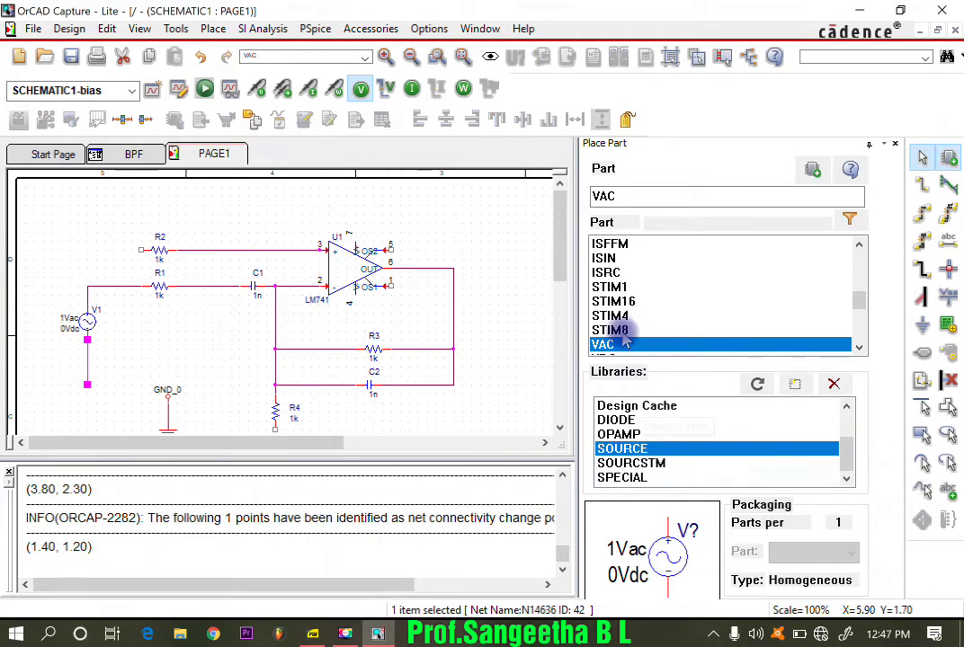
Step: Place two VDC sources, one above the LM741 and one below its output inside the feedback loop
scroll(627, 337, down, 5)
scroll(626, 338, up, 5)
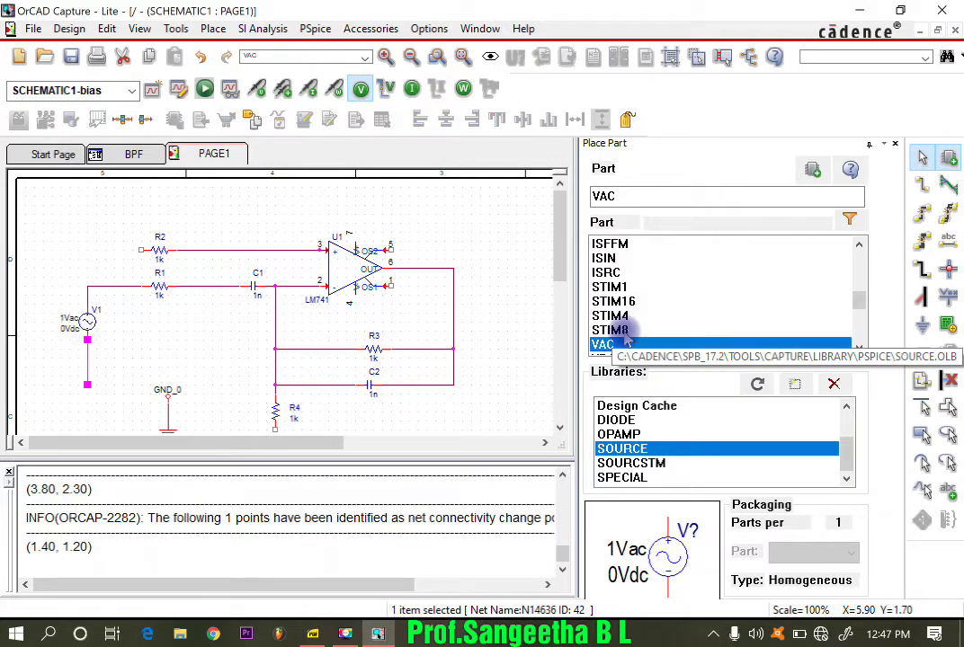
scroll(625, 328, down, 2)
click(605, 260)
double_click(605, 260)
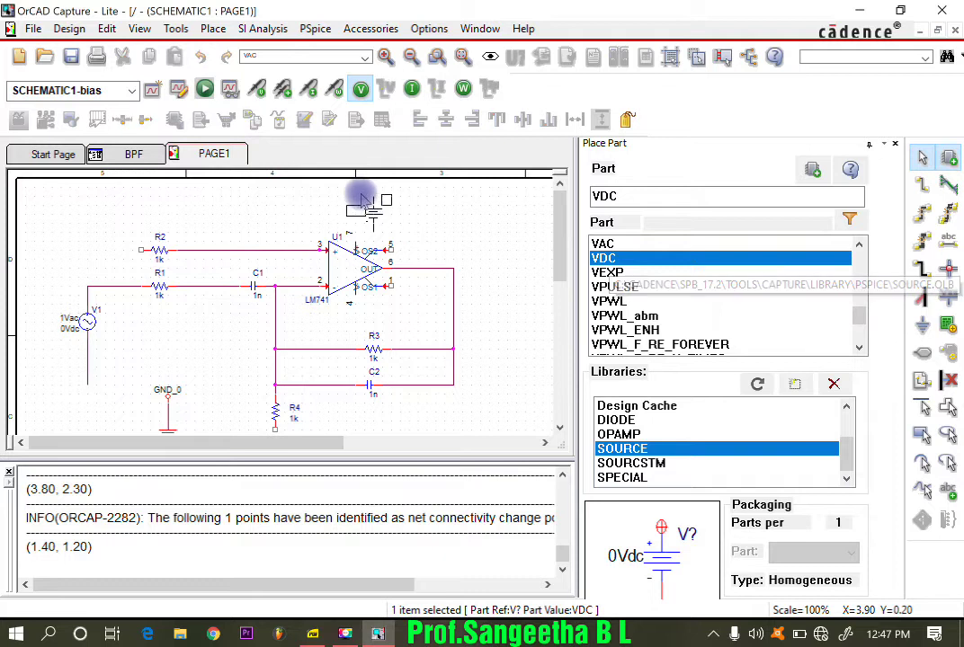
click(357, 198)
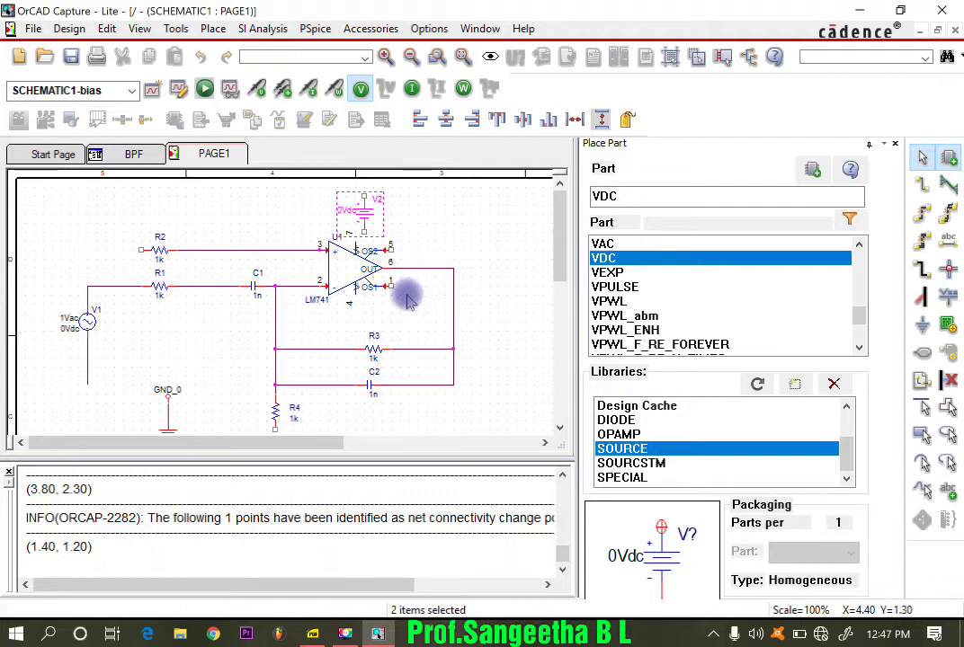
click(409, 299)
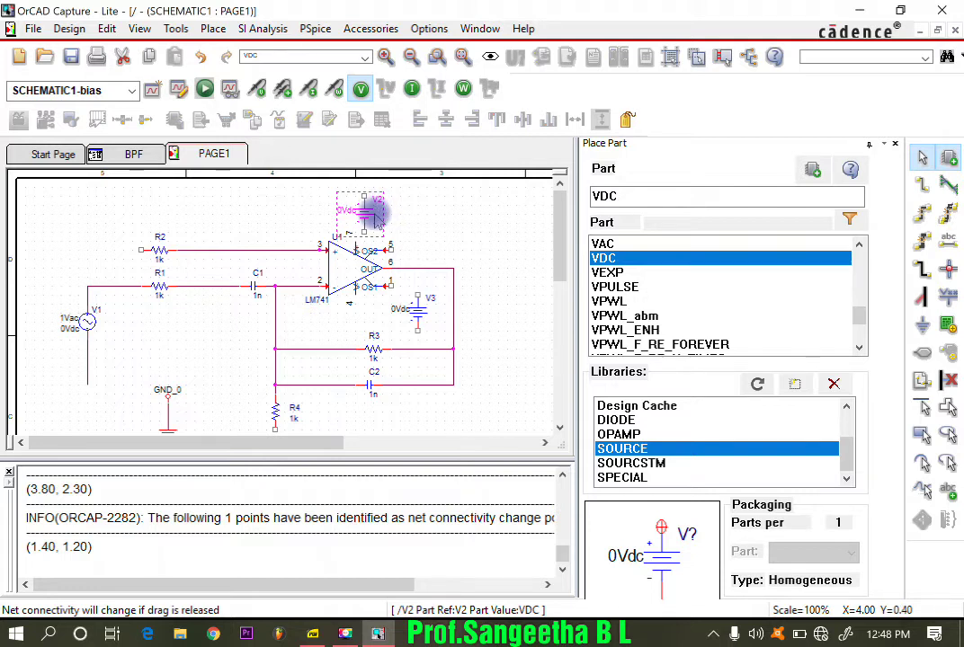
Step: Rotate the V2 source above the op-amp 90 degrees counterclockwise so it lies horizontally
right_click(347, 210)
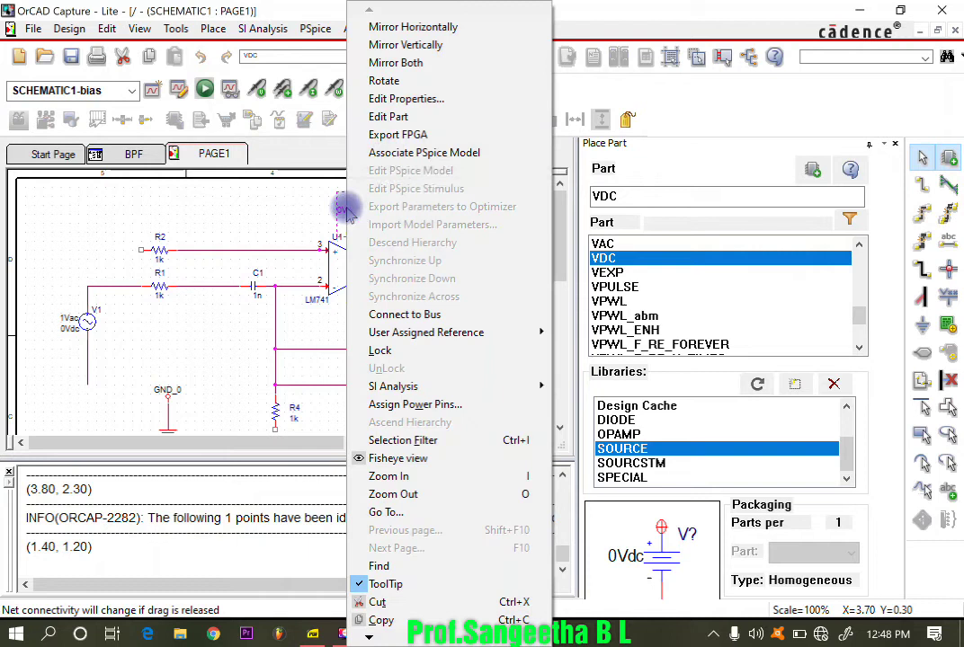
click(387, 80)
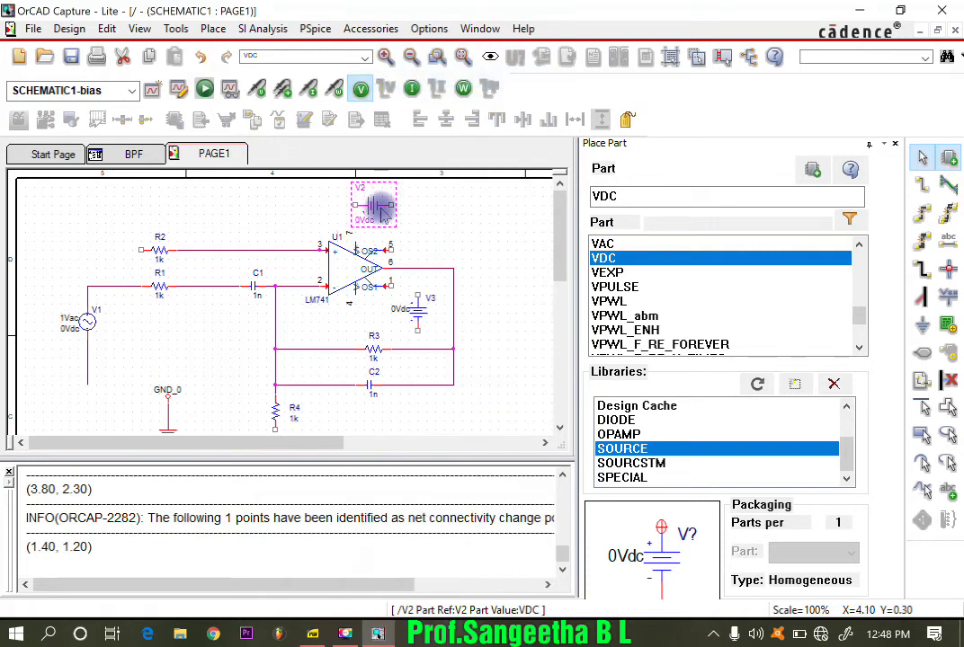
right_click(382, 213)
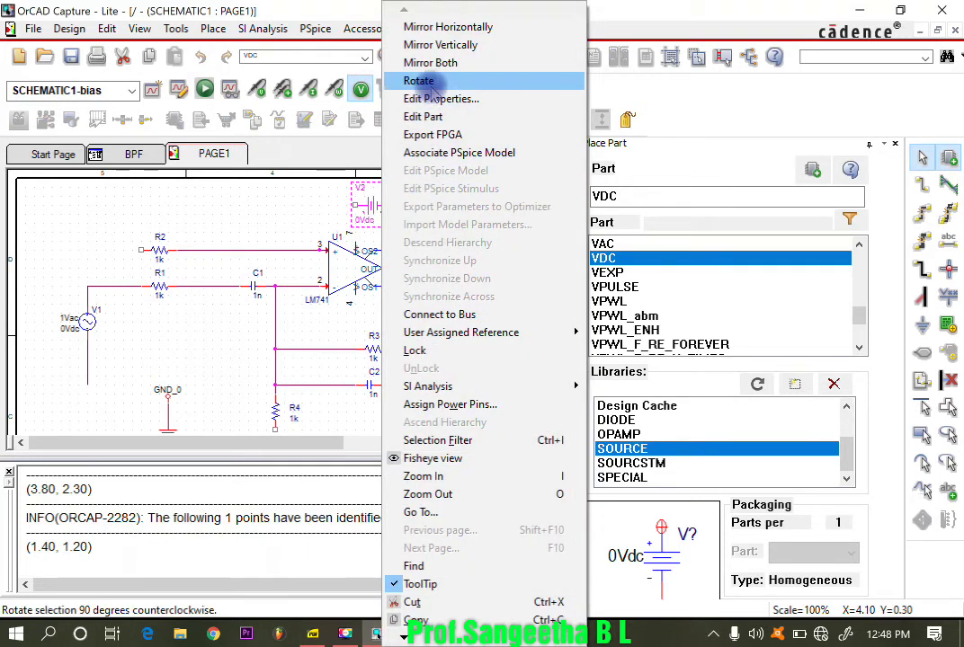
click(281, 214)
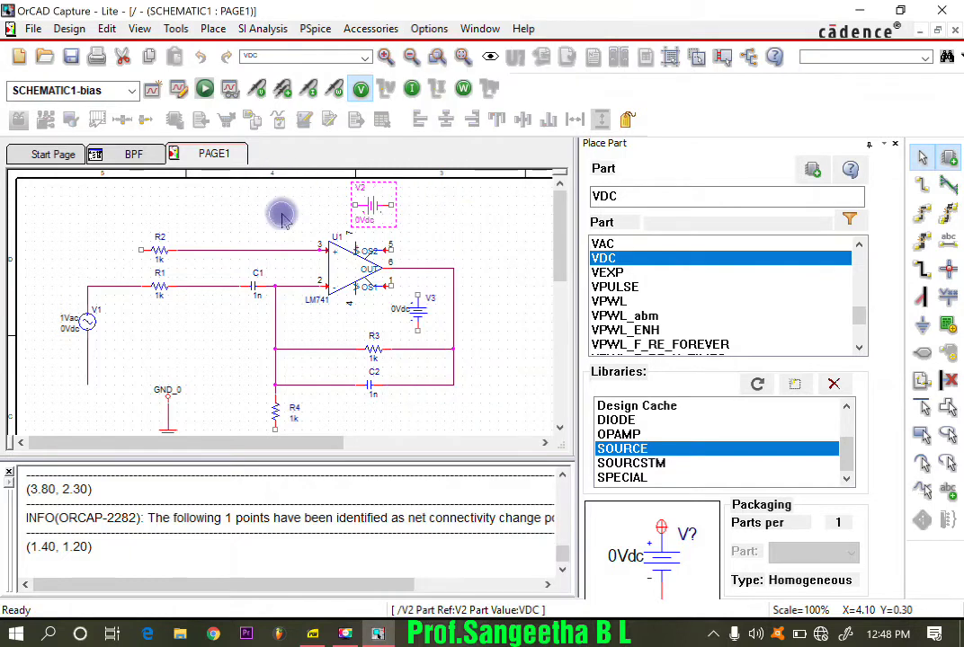
click(523, 322)
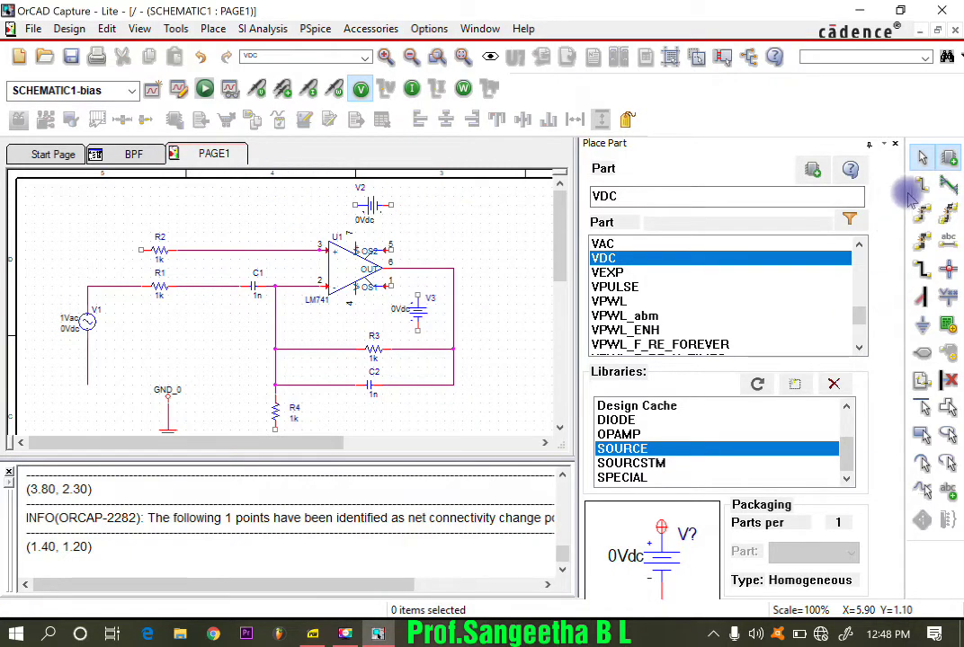
Step: Wire V2's positive pin to the LM741's pin 7 and draw a short open wire from V2's negative pin
click(923, 185)
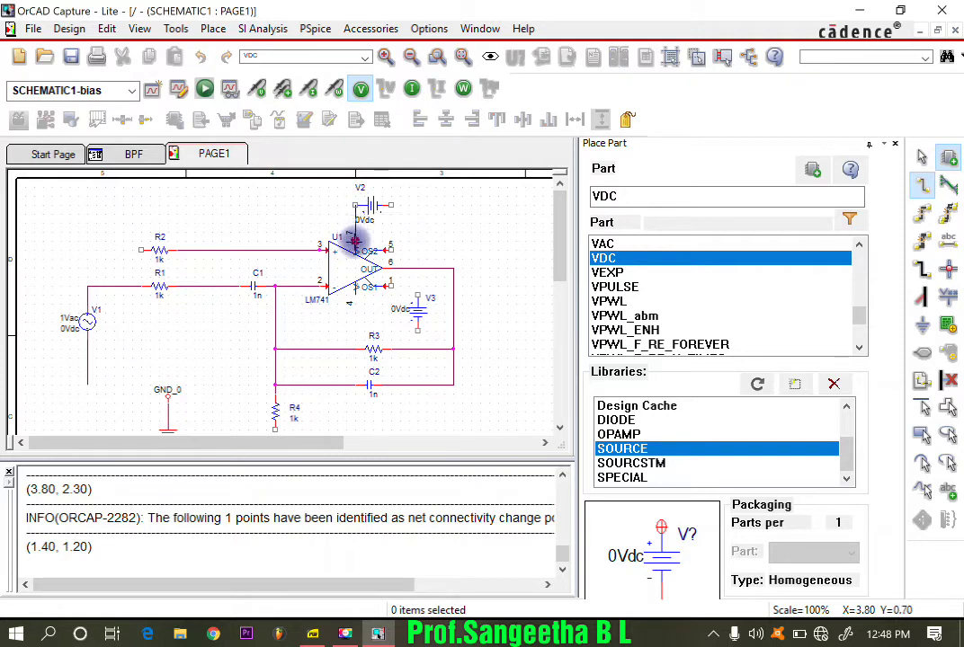
click(355, 241)
click(356, 205)
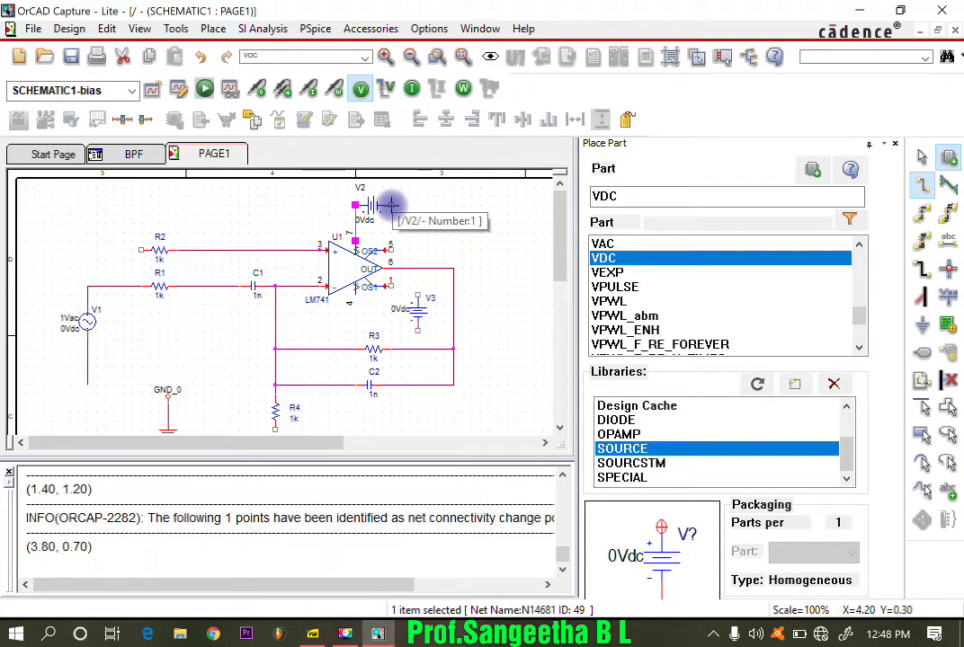
click(391, 206)
click(437, 207)
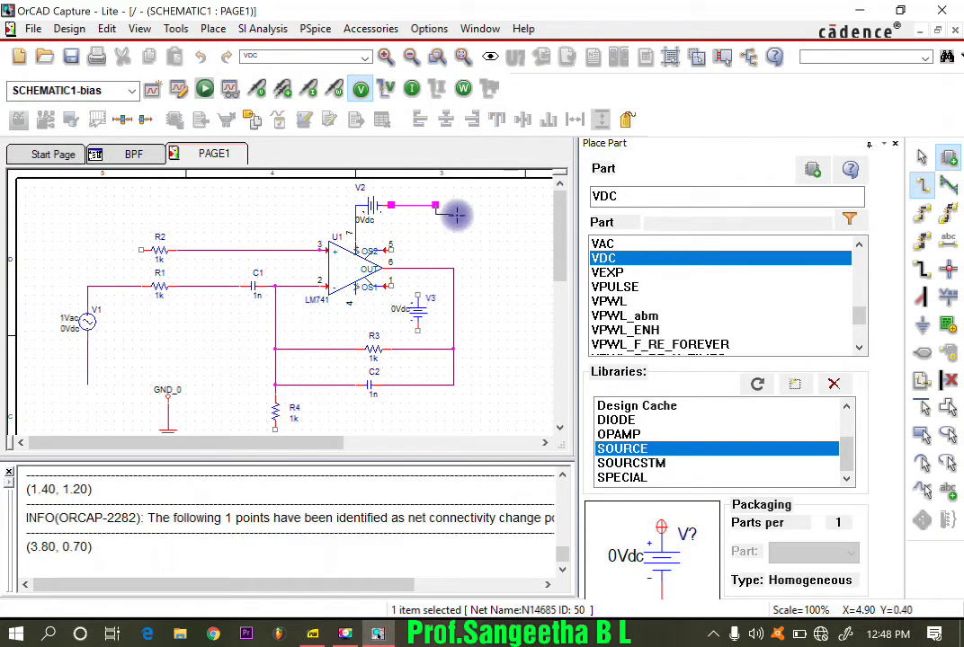
key(Escape)
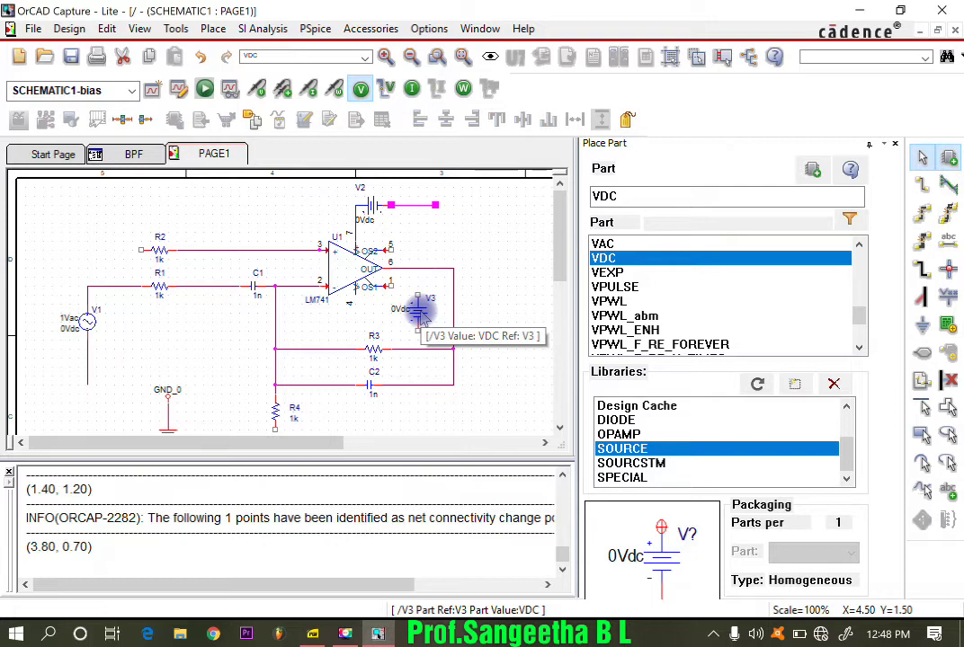
Step: Rotate the V3 source counterclockwise by 90 degrees three times so it lies horizontally, reversed relative to V2
right_click(419, 314)
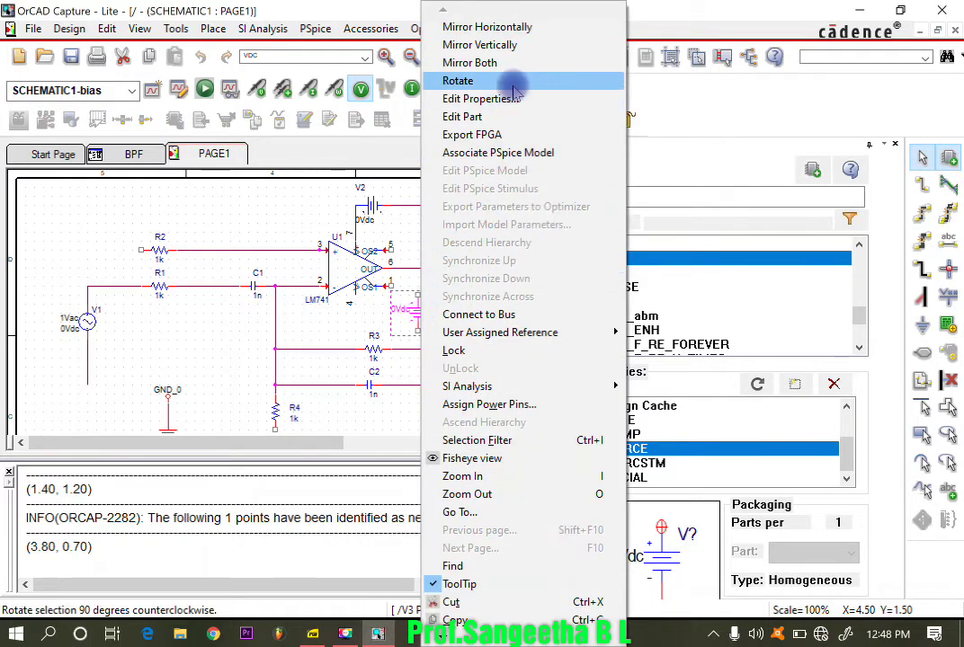
click(485, 80)
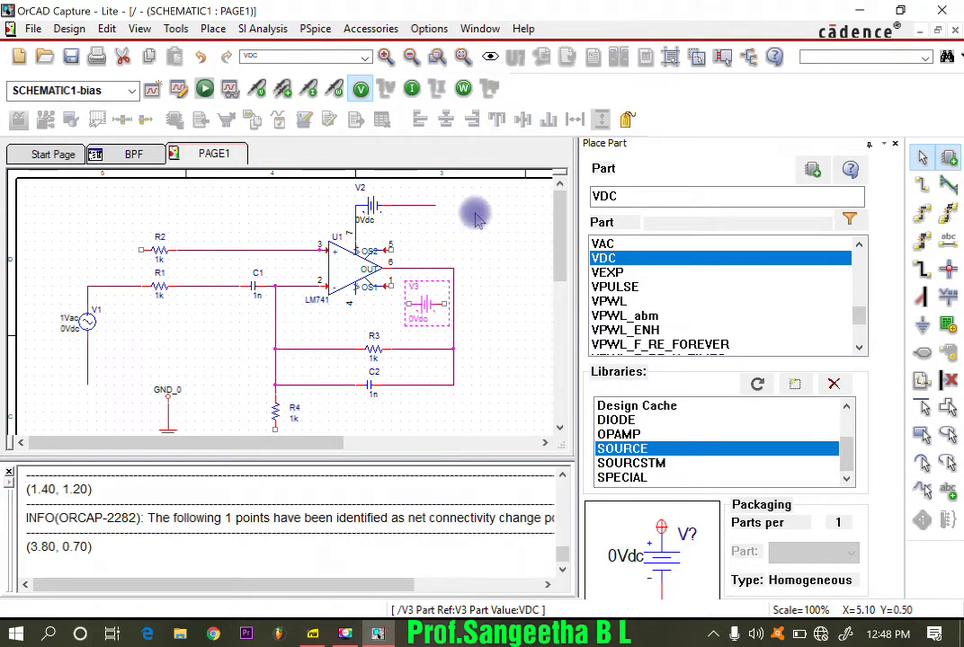
right_click(423, 304)
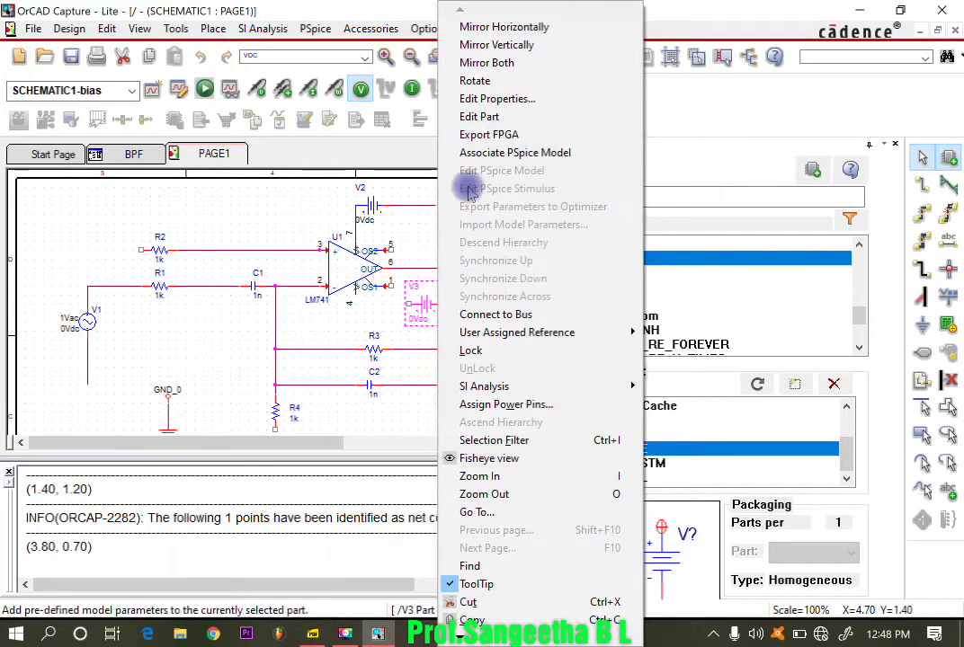
click(477, 81)
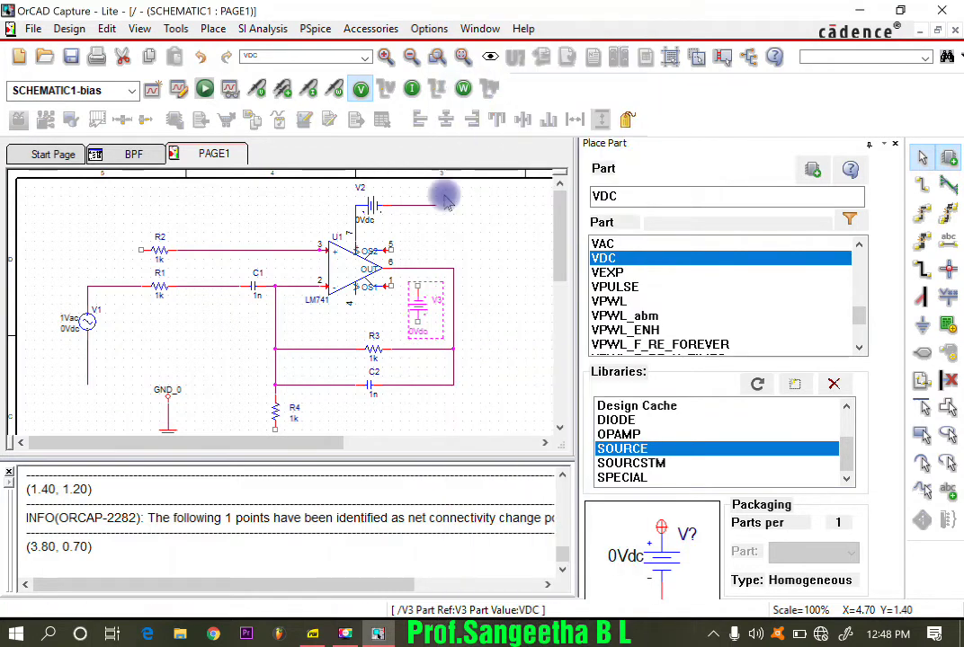
right_click(418, 310)
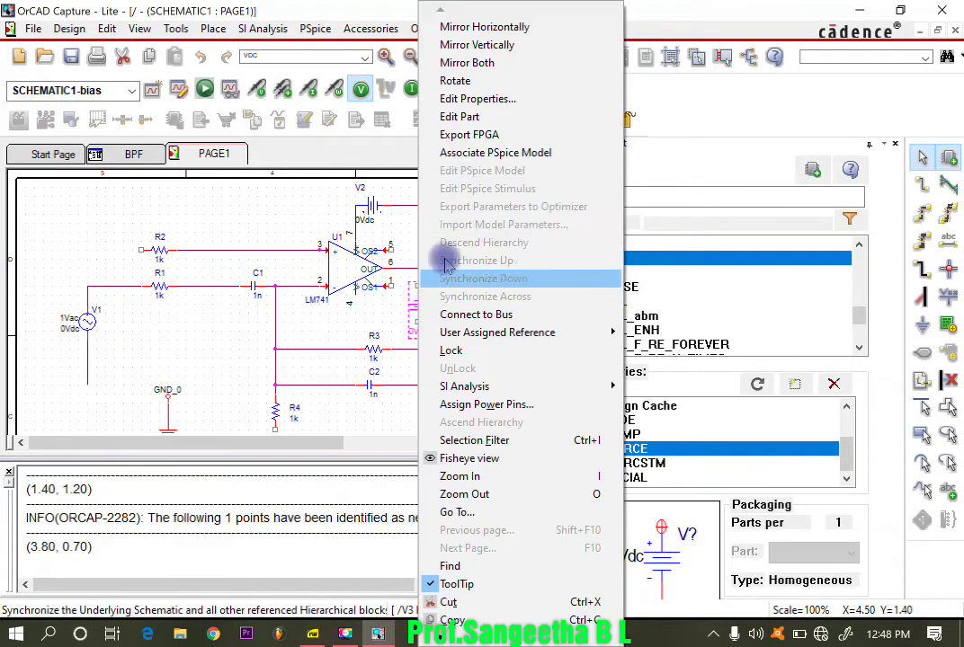
click(463, 81)
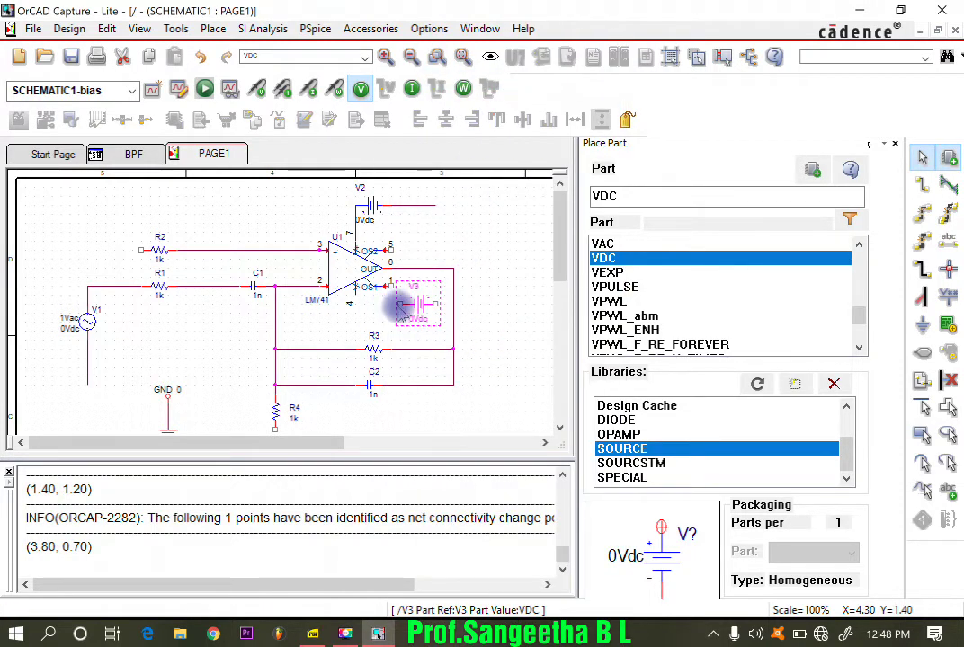
click(922, 184)
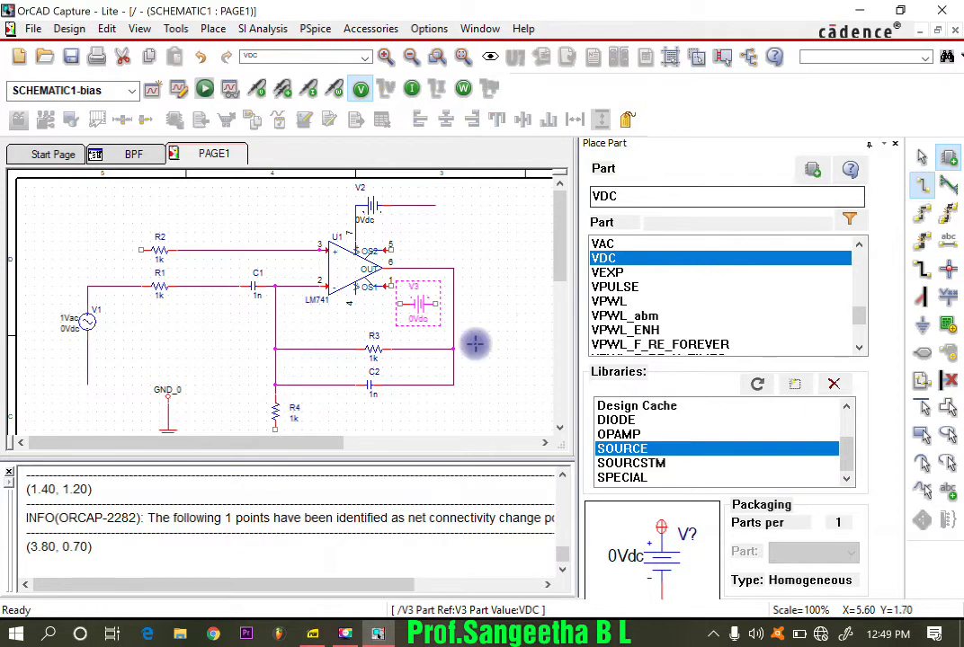
click(389, 290)
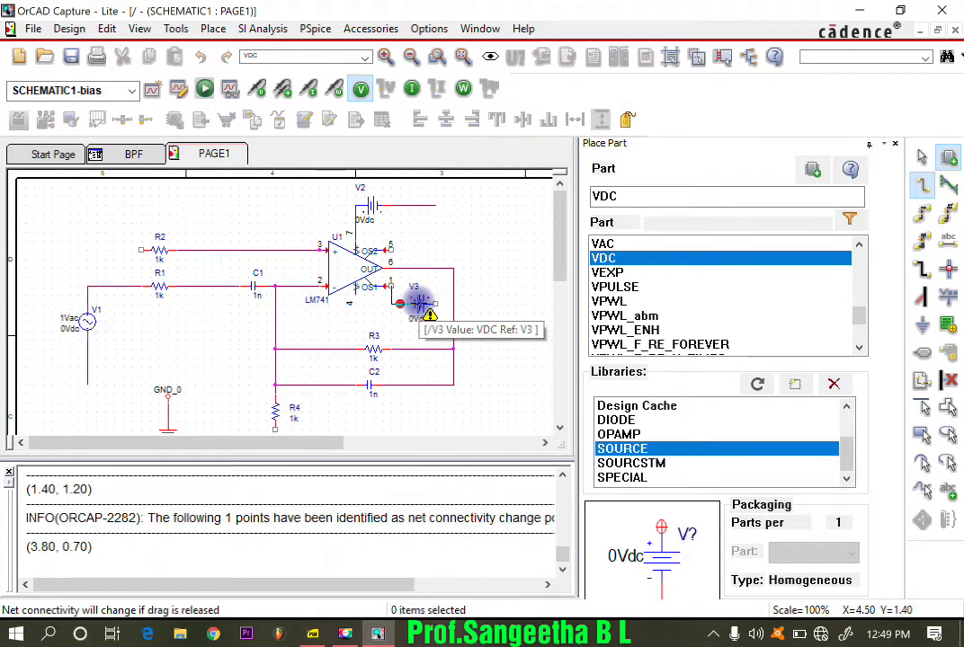
key(Escape)
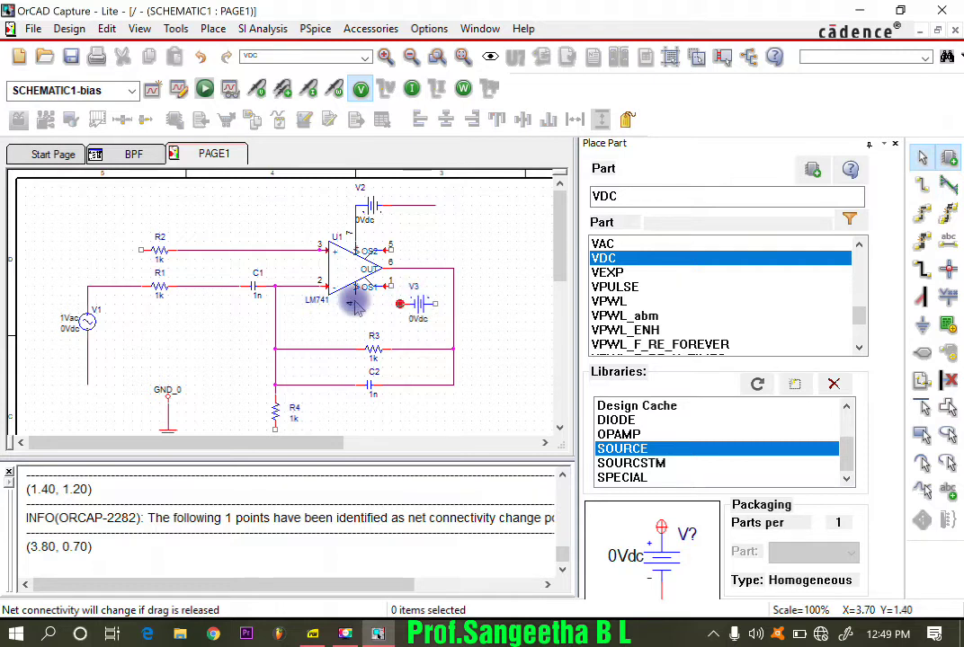
Step: Wire V3's negative pin to the LM741's pin 4
key(w)
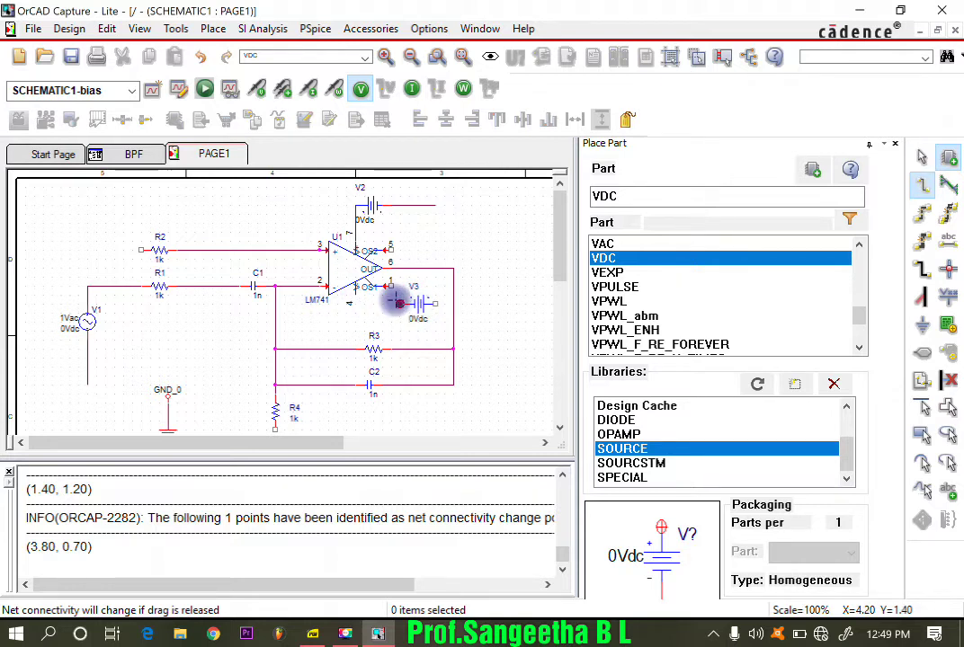
click(398, 304)
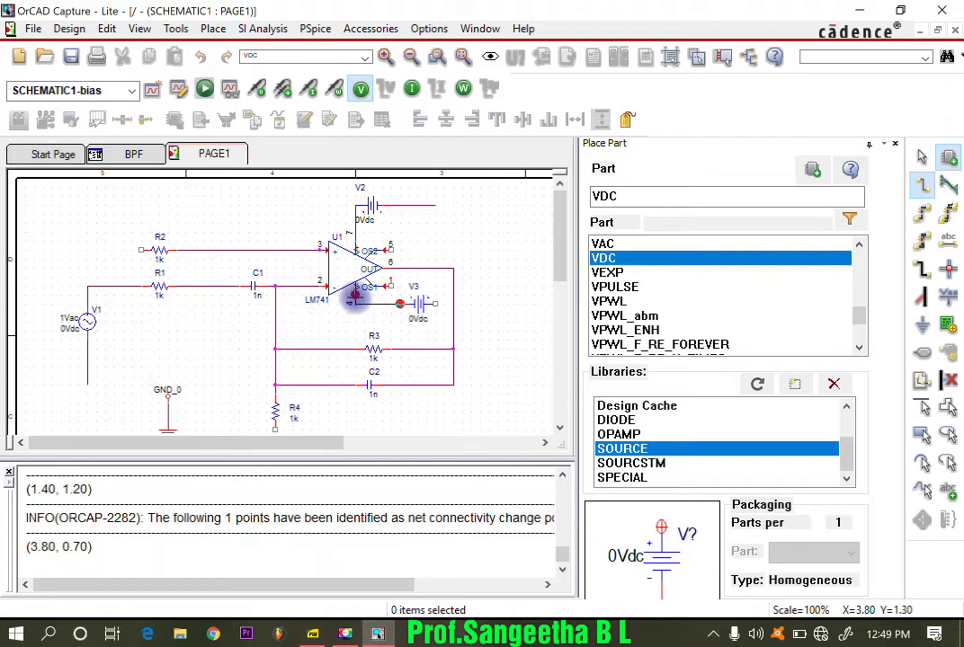
click(356, 296)
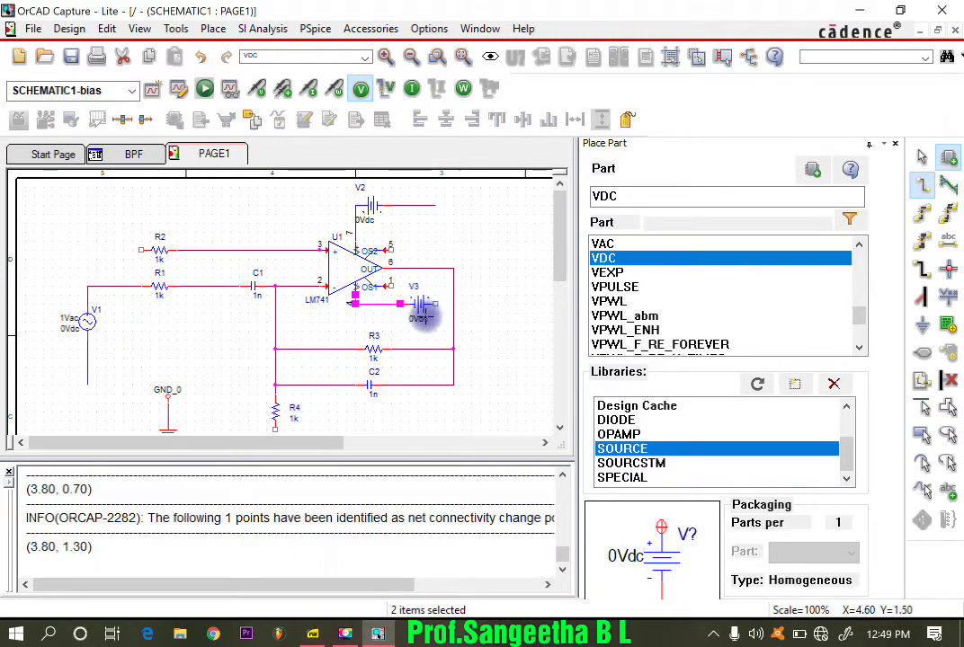
key(Escape)
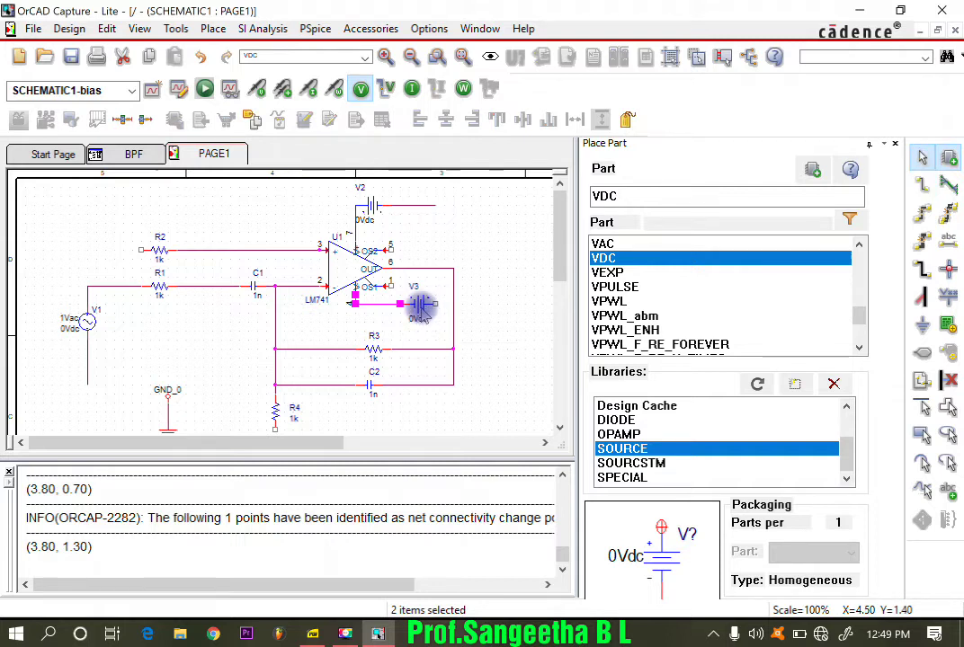
Step: Move V3 closer to the LM741's pin 4 and draw a short open wire from V3's positive pin
click(420, 310)
drag(424, 303, 399, 304)
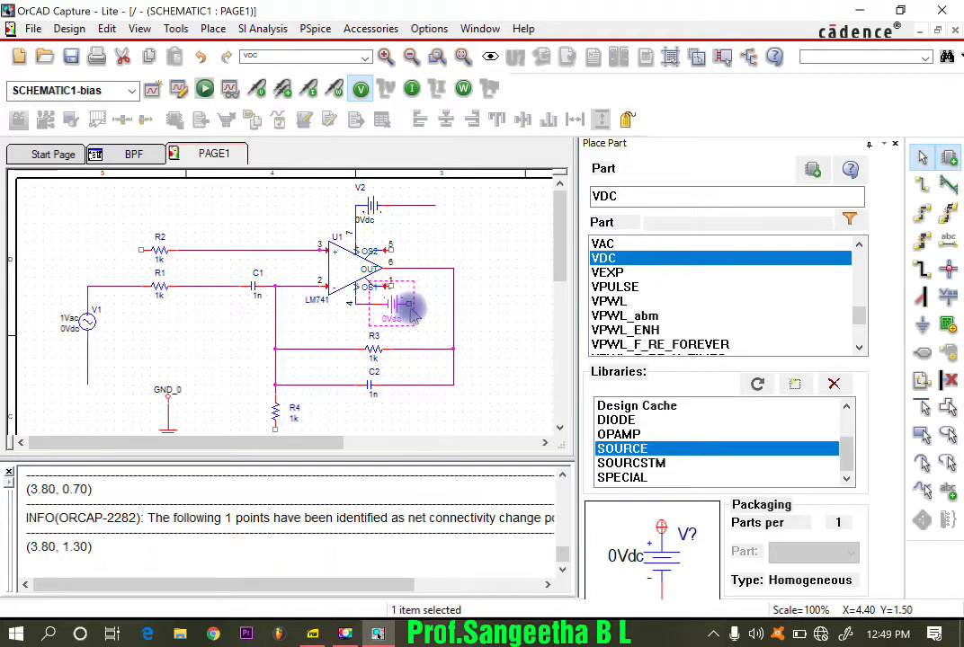
click(432, 303)
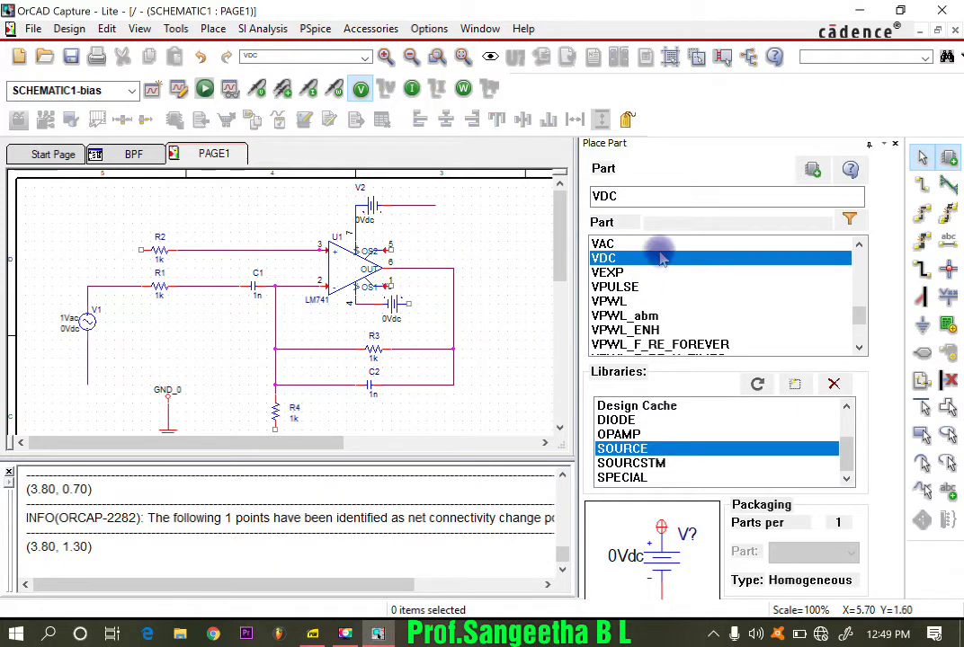
click(922, 187)
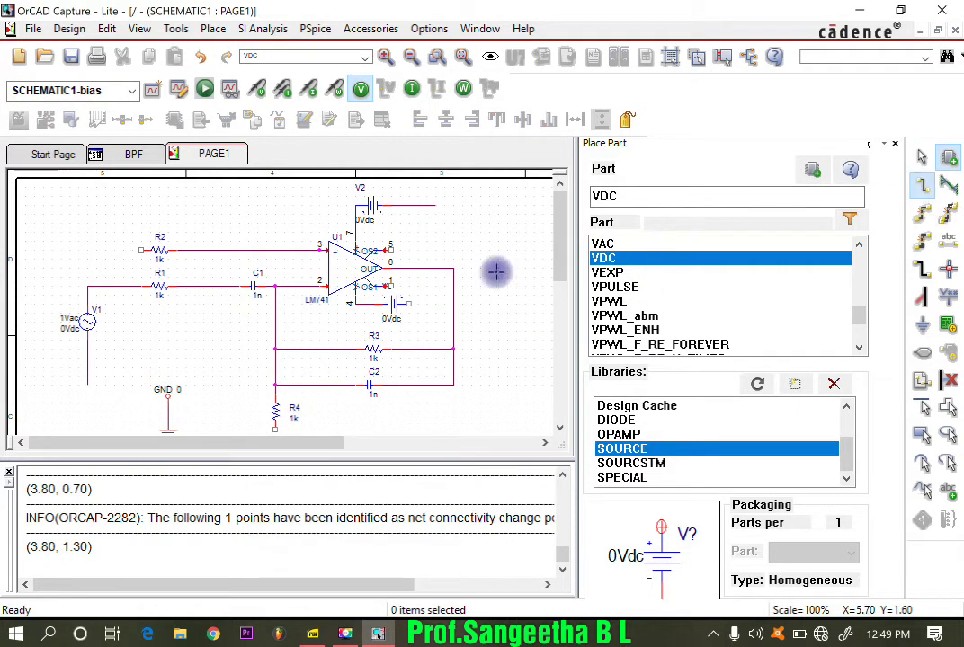
click(419, 303)
key(Escape)
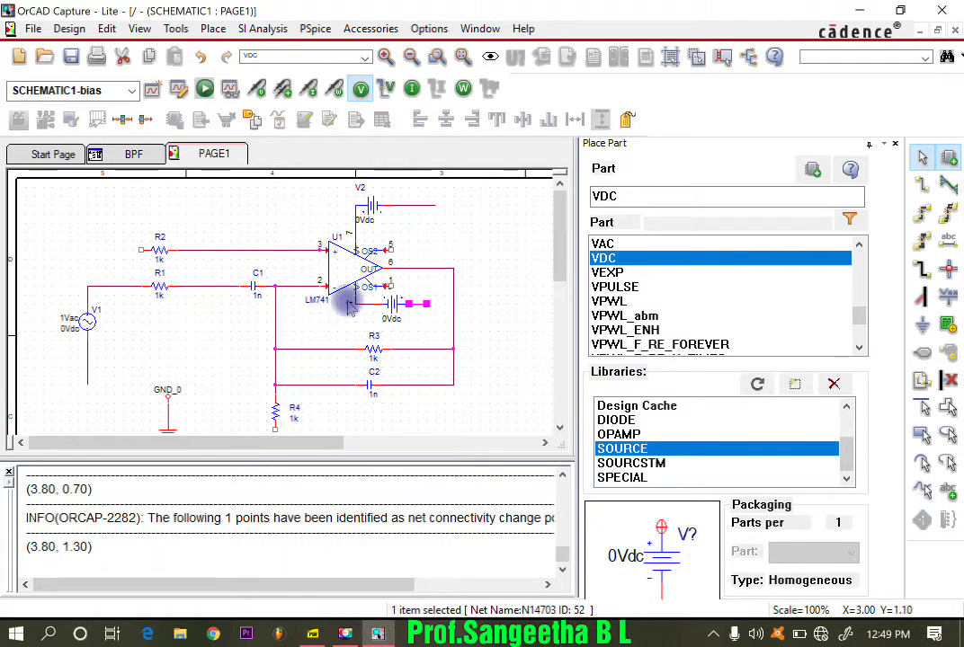
click(661, 463)
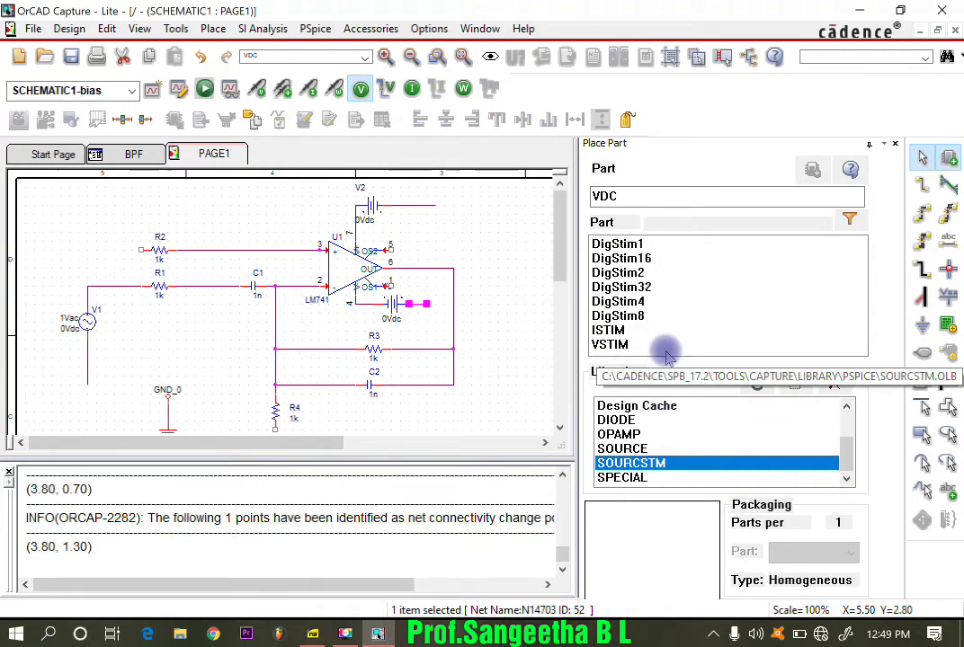
click(622, 448)
scroll(667, 312, down, 3)
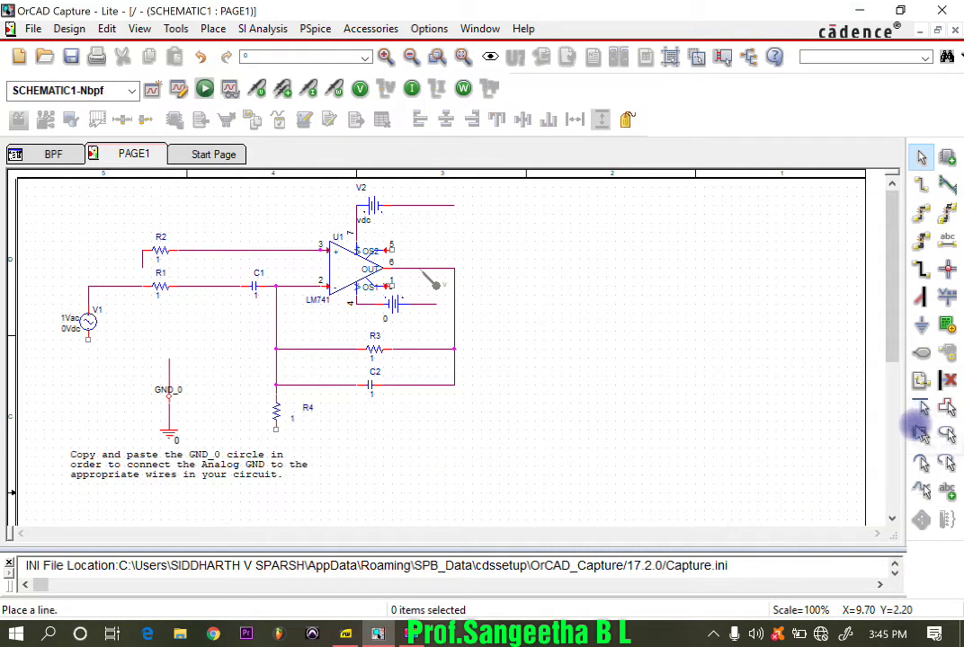
Step: Place 0/CAPSYM ground symbols below V1 and R4 and at the open wire ends of R2, V2 and the lower VDC source
click(921, 328)
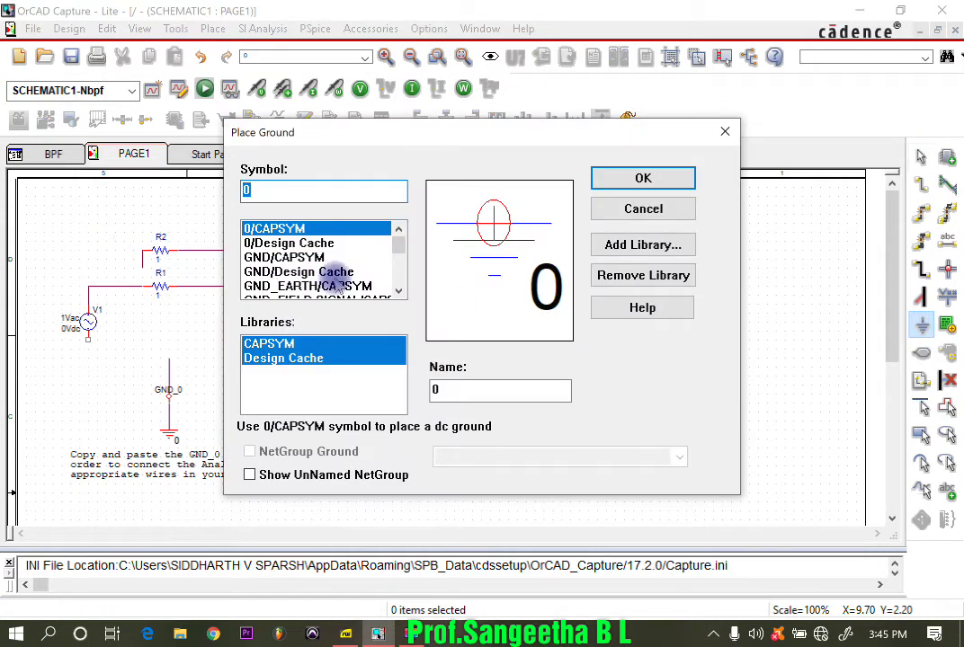
click(295, 243)
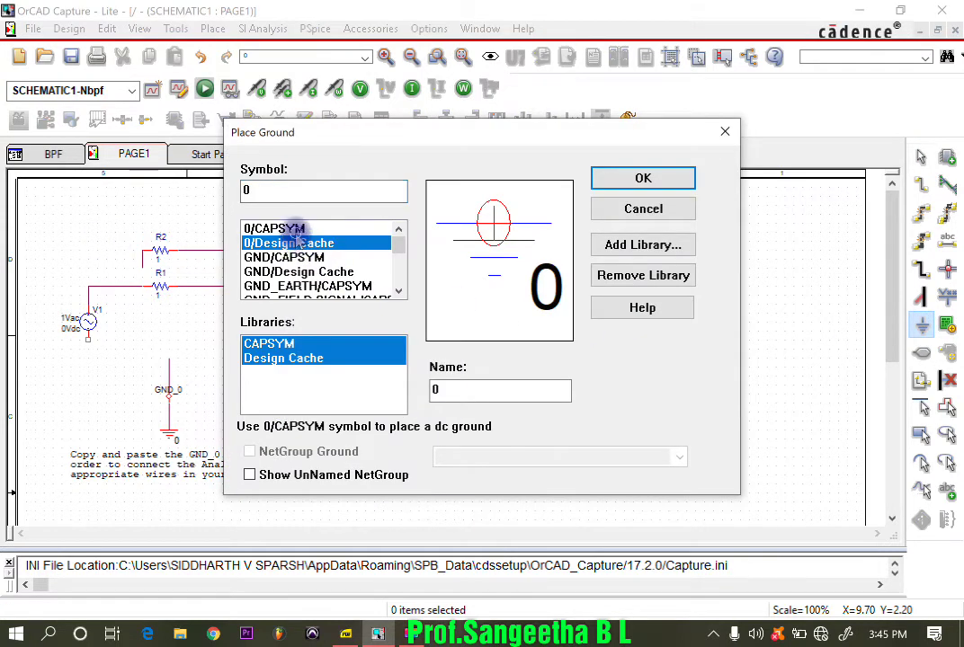
click(296, 232)
click(299, 256)
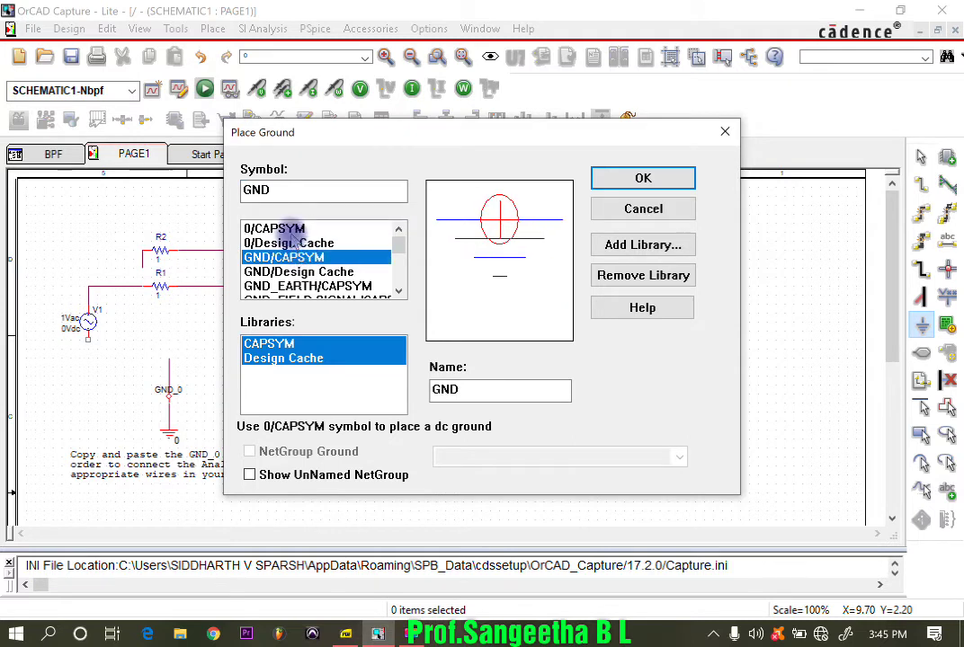
click(287, 229)
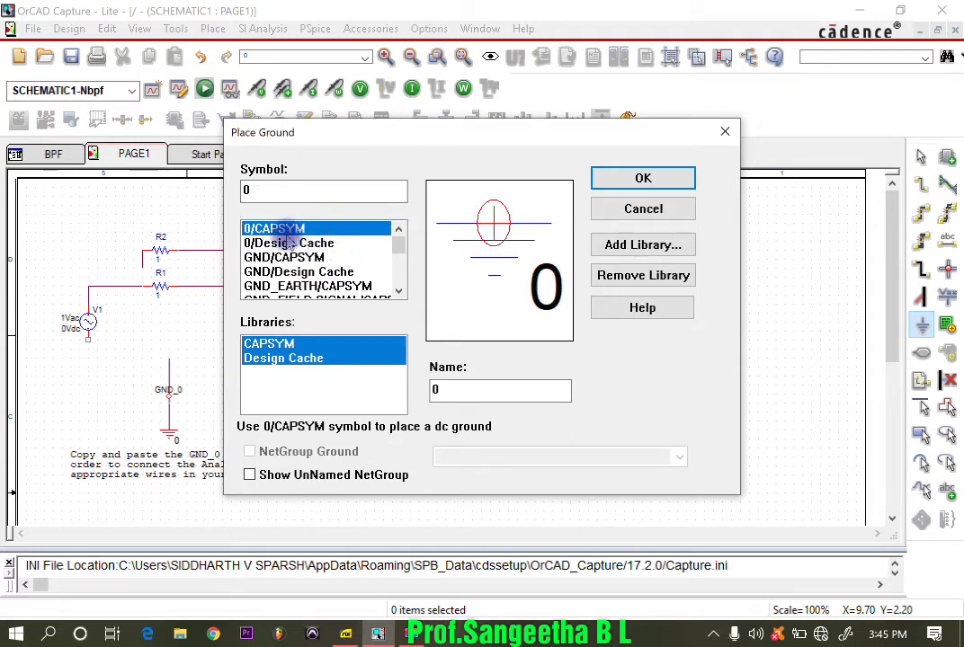
click(644, 180)
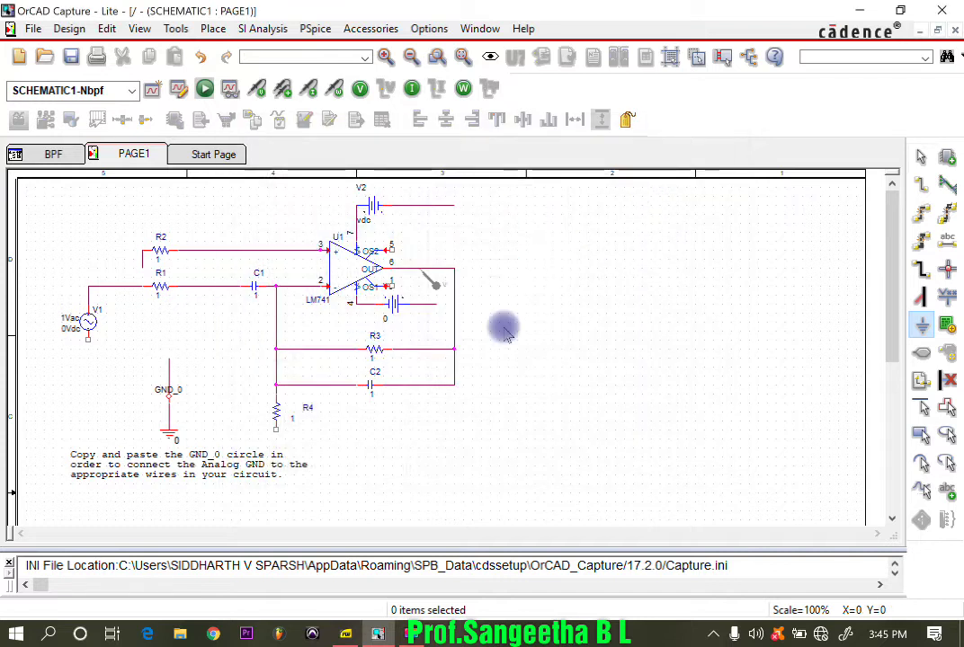
click(89, 366)
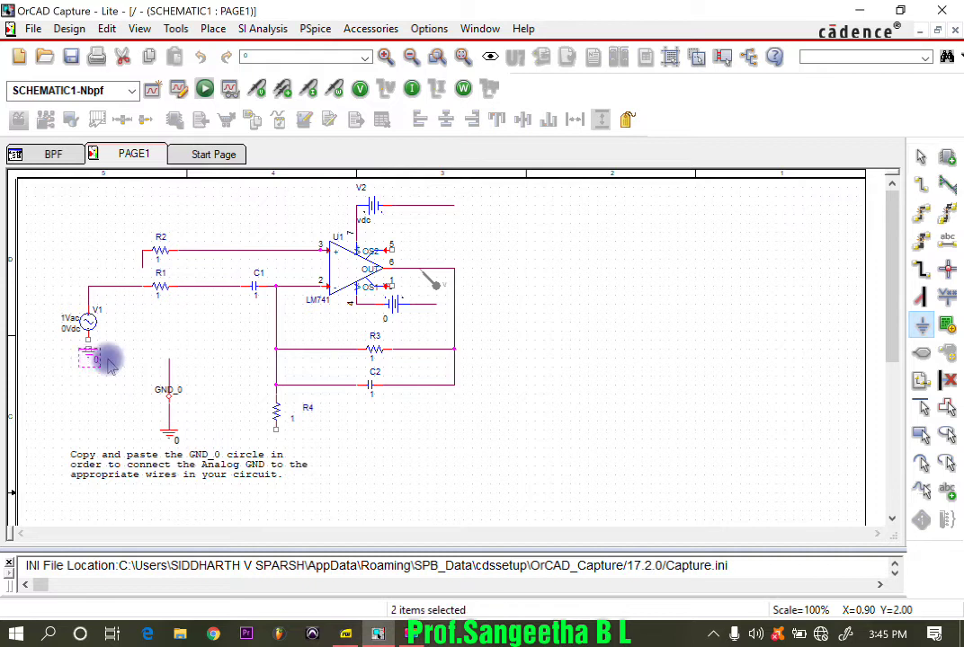
click(142, 277)
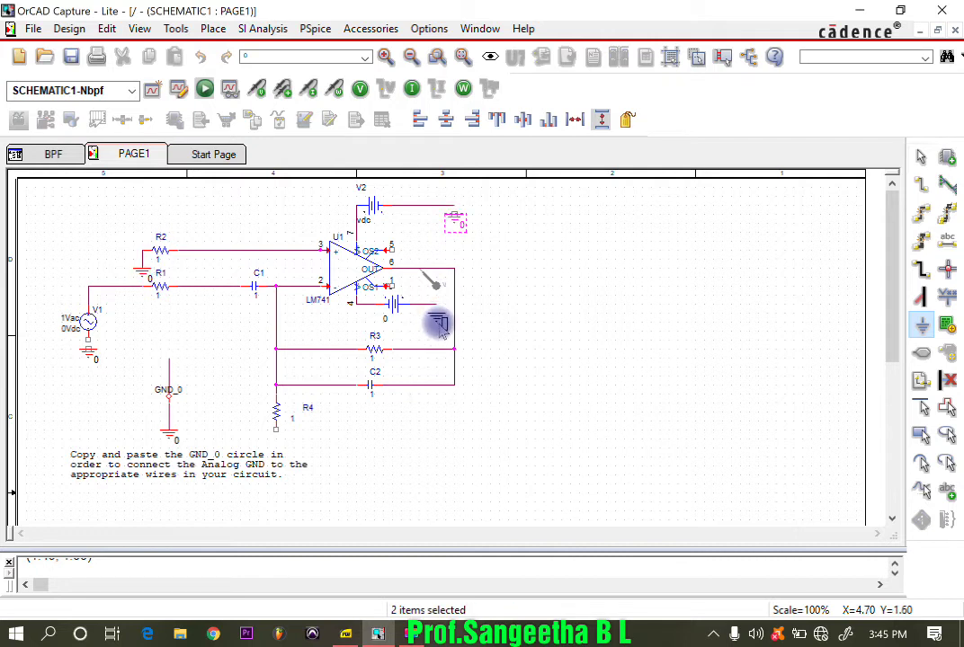
click(439, 326)
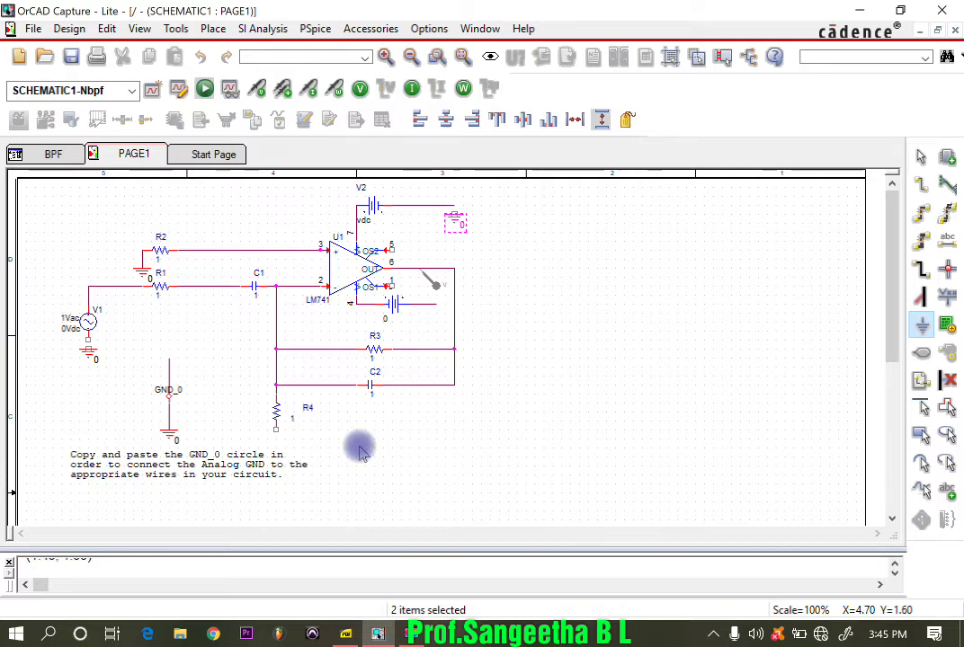
click(277, 442)
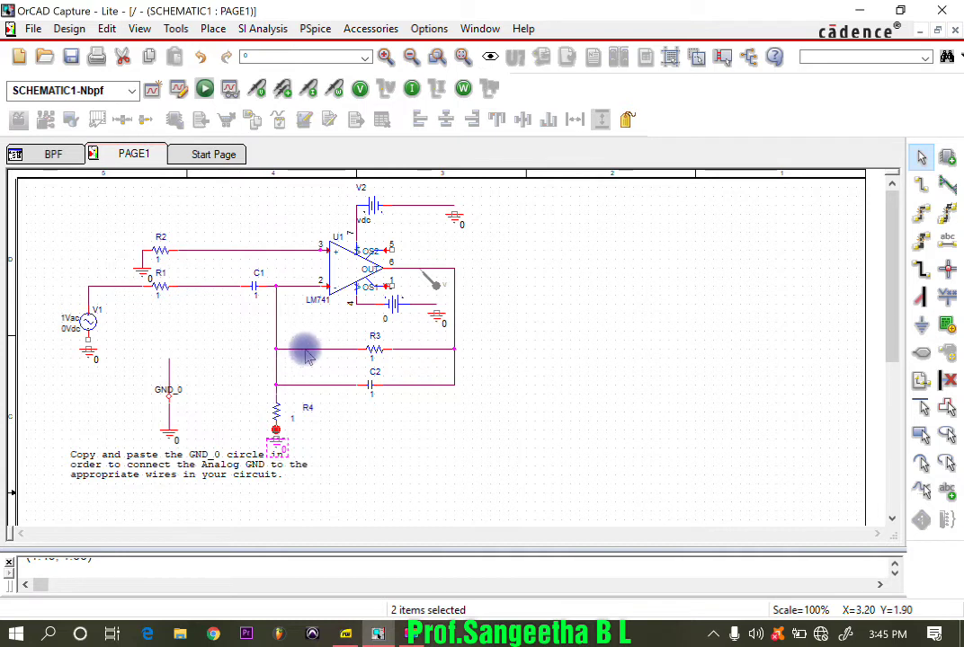
key(Escape)
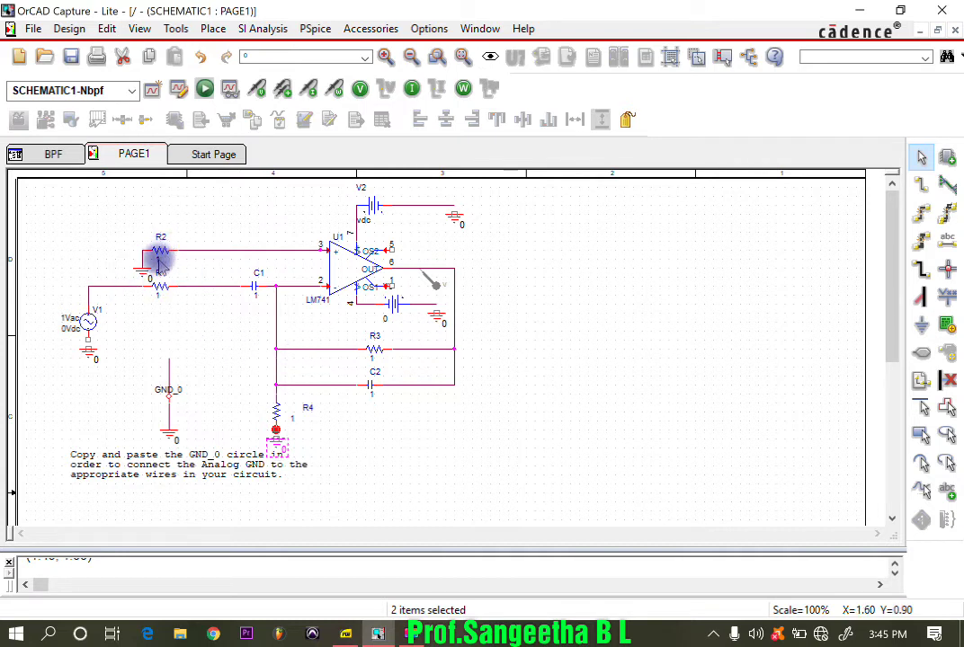
Step: Set resistor R2's value to 120k
double_click(157, 259)
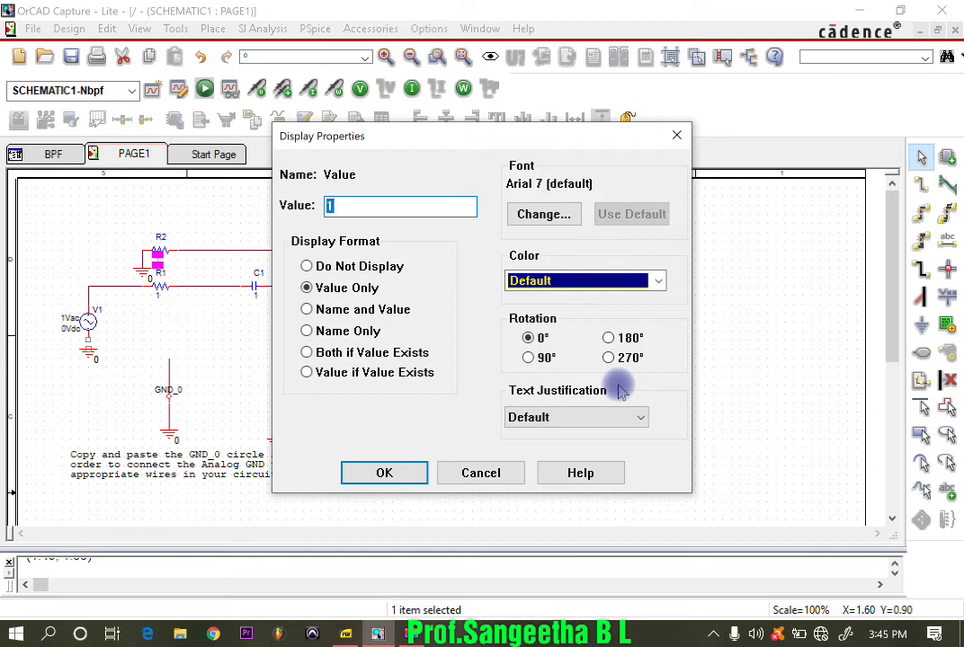
text(120k)
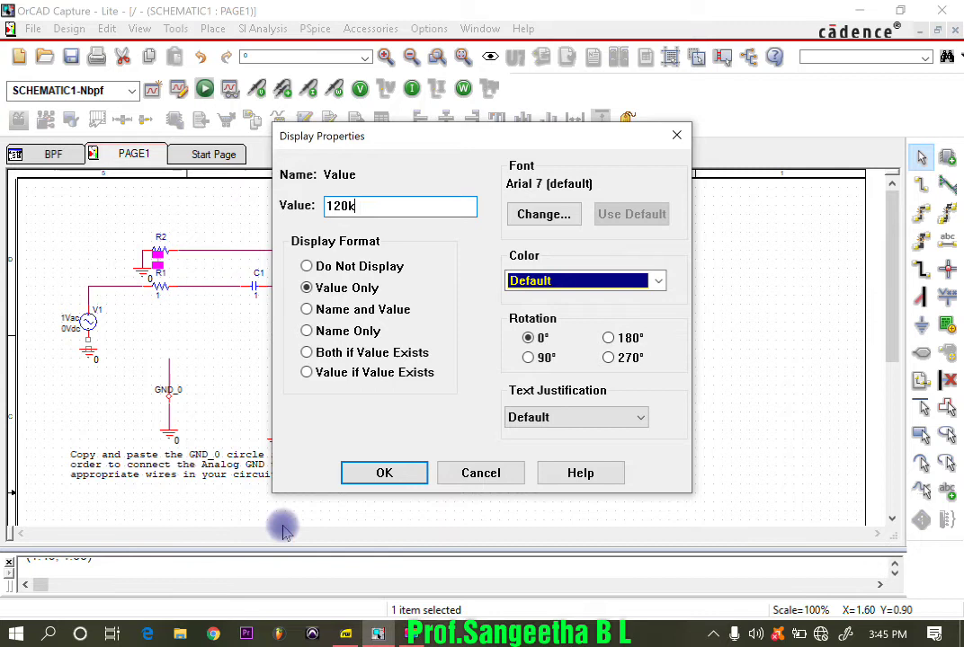
click(369, 471)
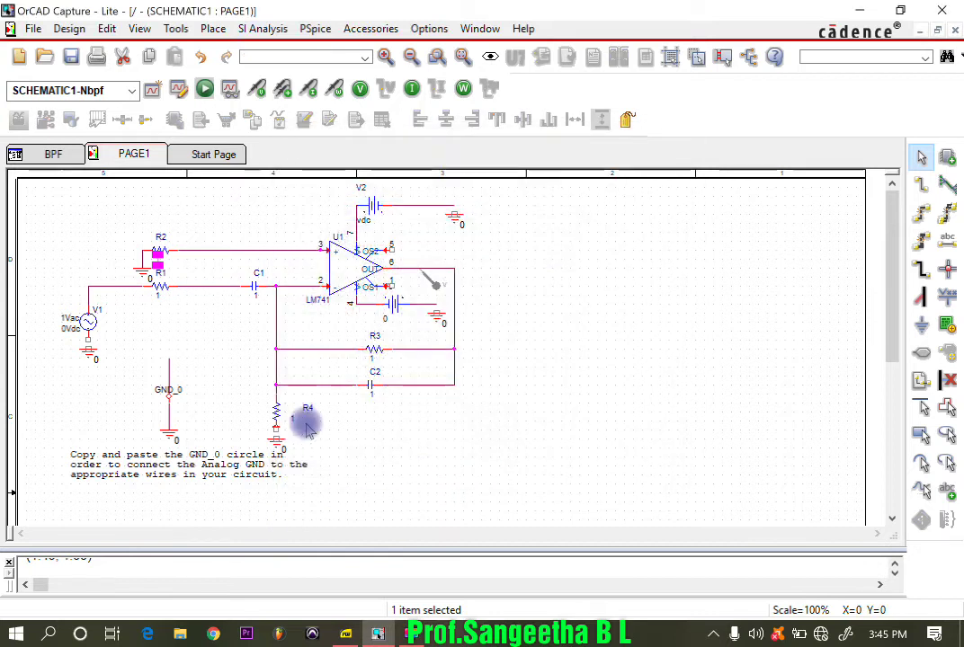
Step: Set capacitor C1's value to .04u
double_click(256, 302)
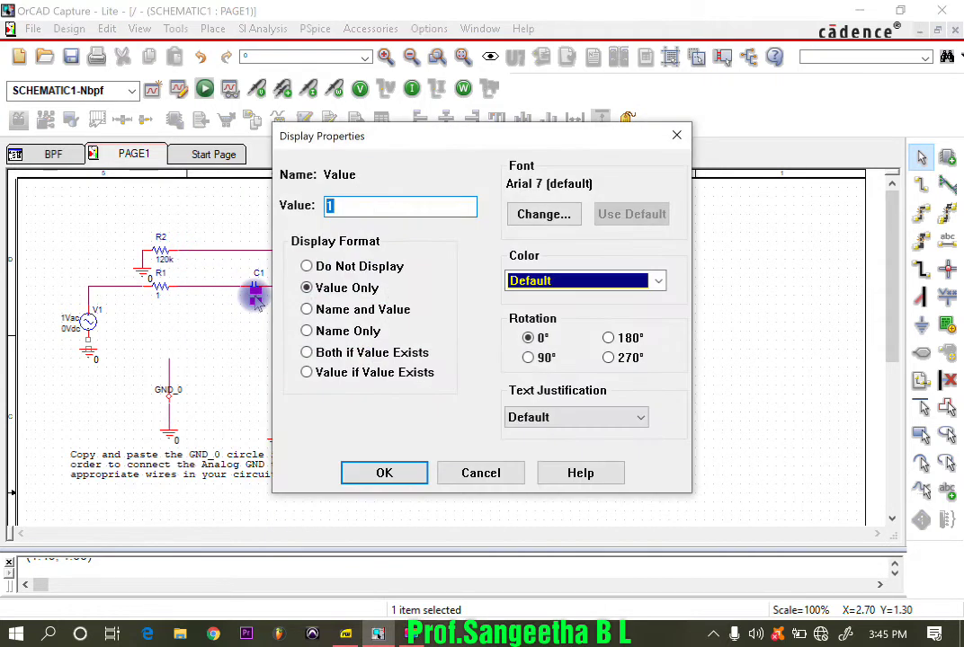
text(/0)
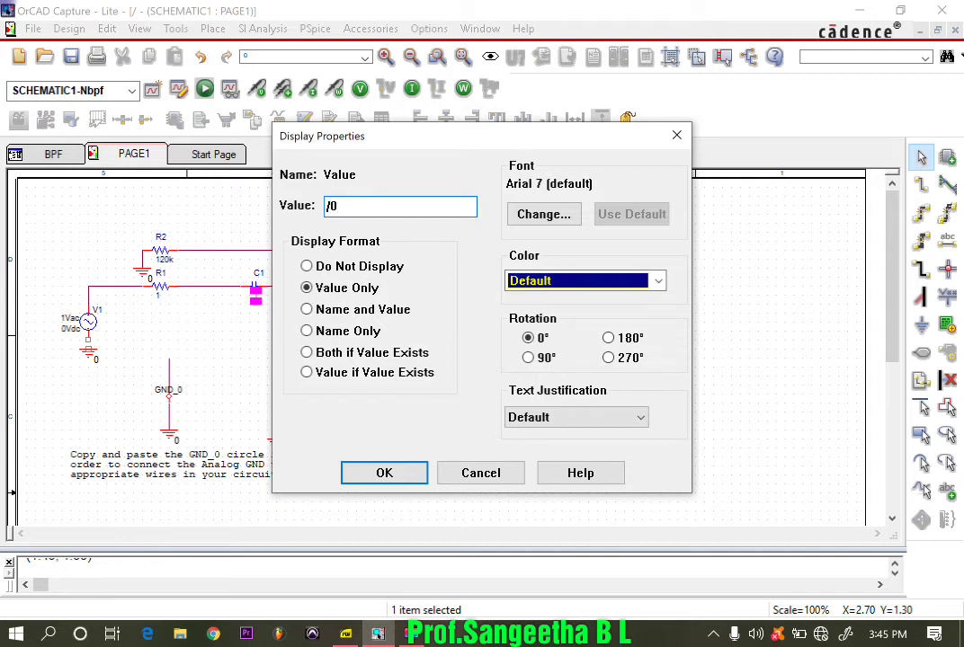
text(.04u)
click(377, 471)
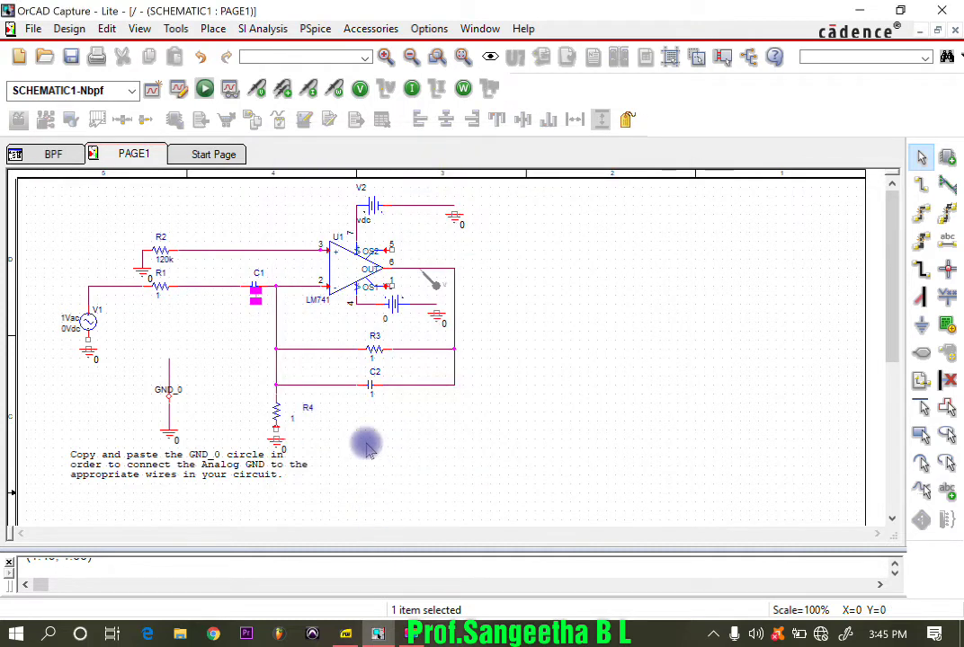
Step: Set resistor R1's value to 60k
double_click(160, 297)
text(6)
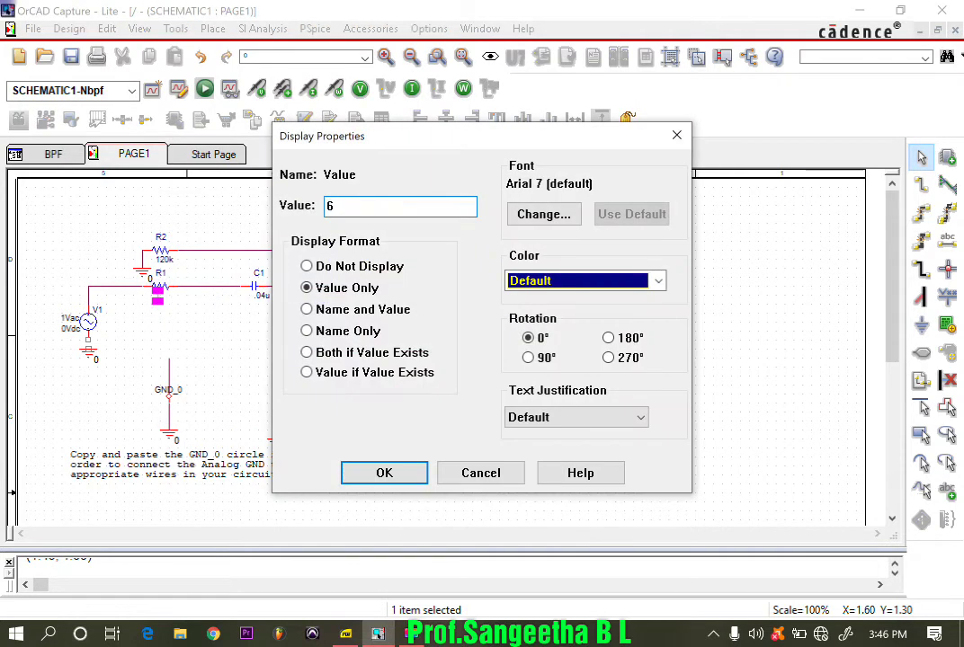
text(0k)
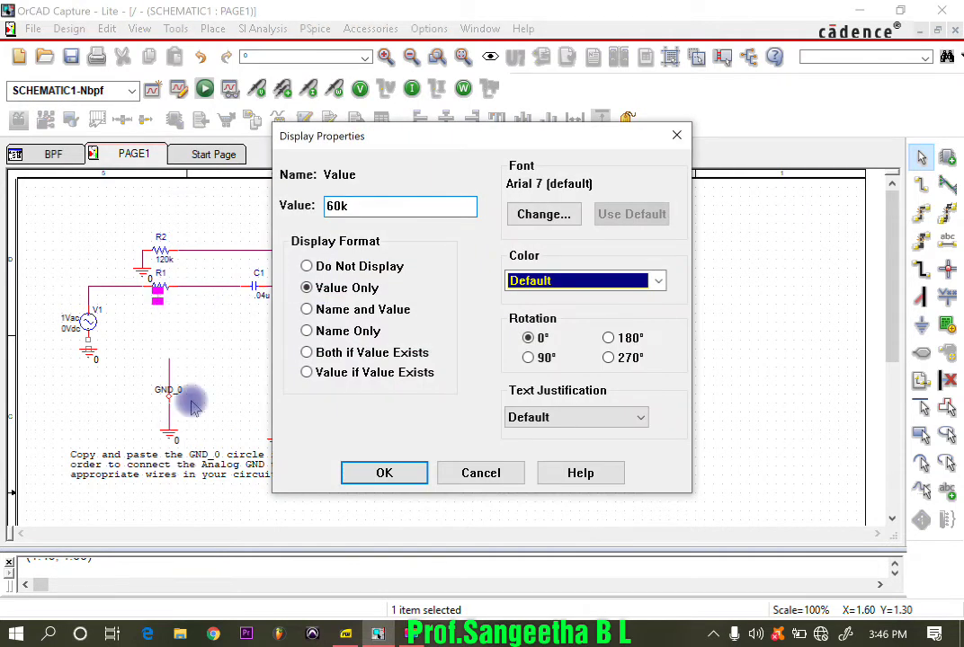
click(384, 473)
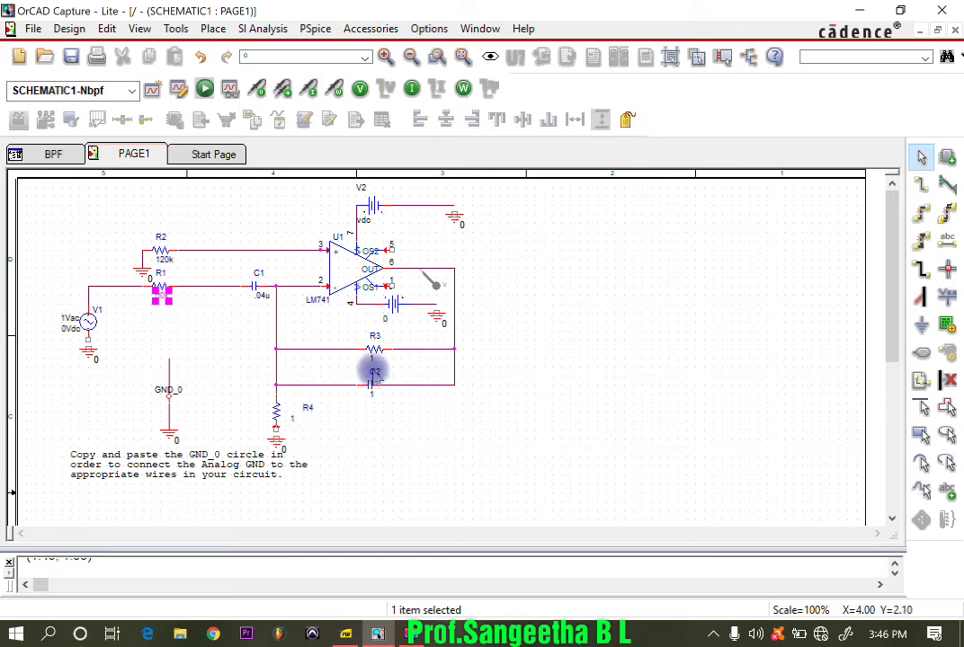
Step: Add a leading zero to capacitor C1's value so it reads 0.04u
double_click(261, 296)
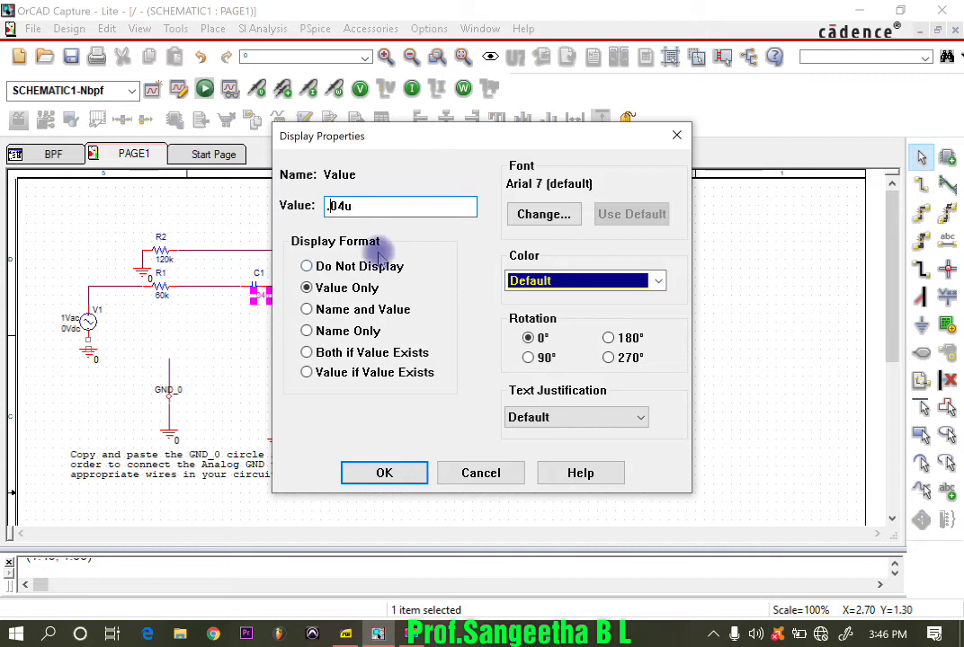
text(0)
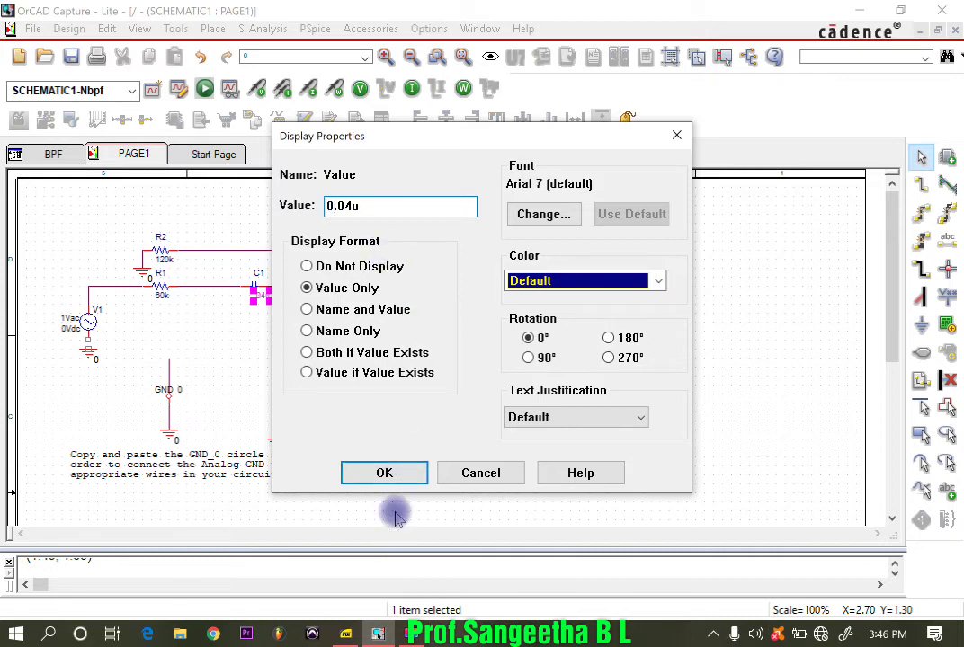
click(384, 473)
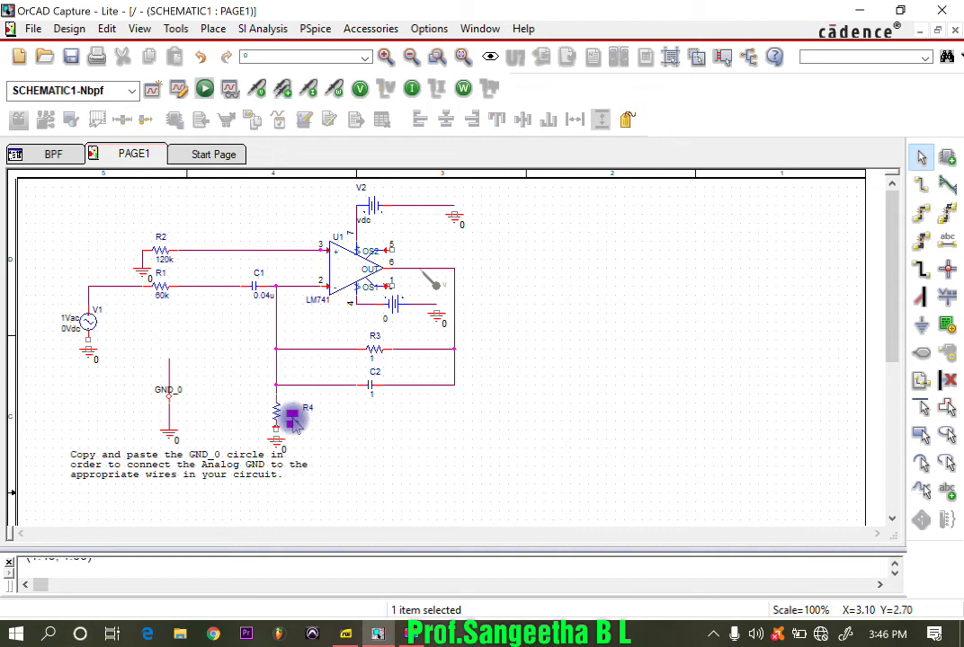
Step: Set resistor R4's value to 130
double_click(293, 417)
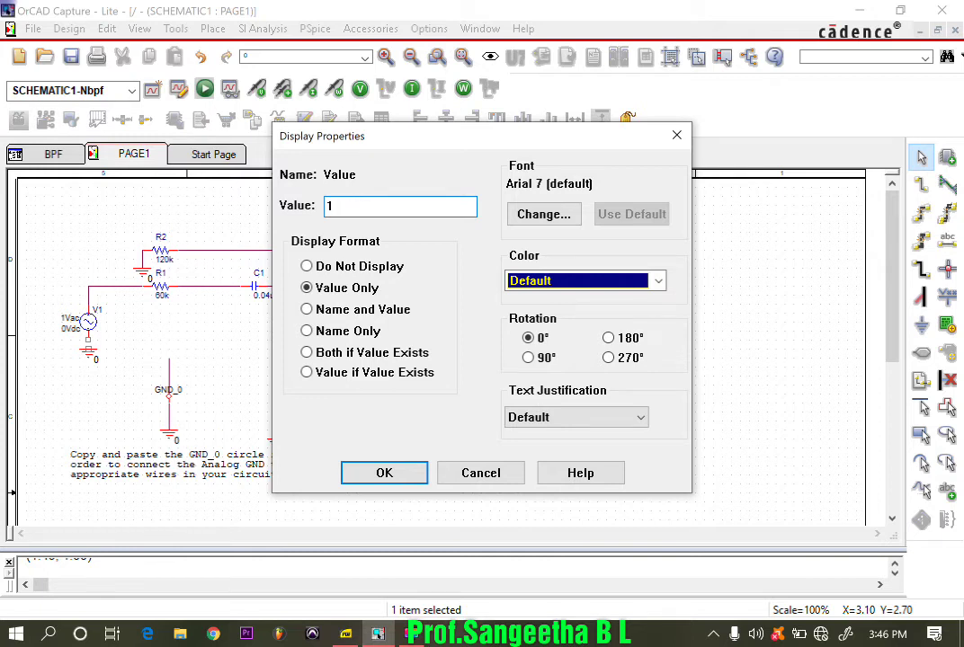
text(130)
click(366, 474)
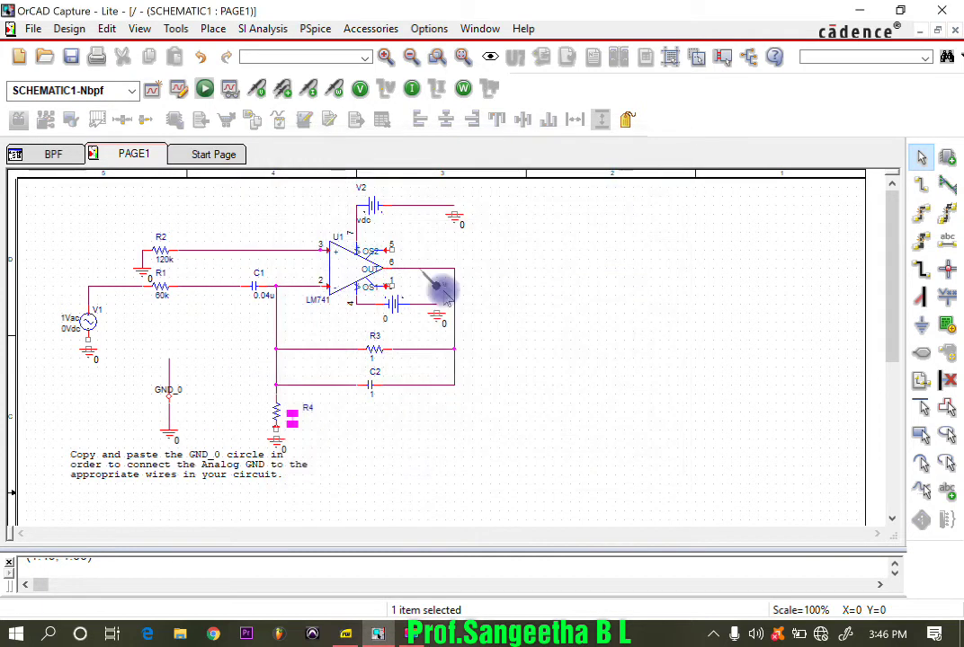
Step: Set capacitor C2's value to 0.04u
double_click(372, 395)
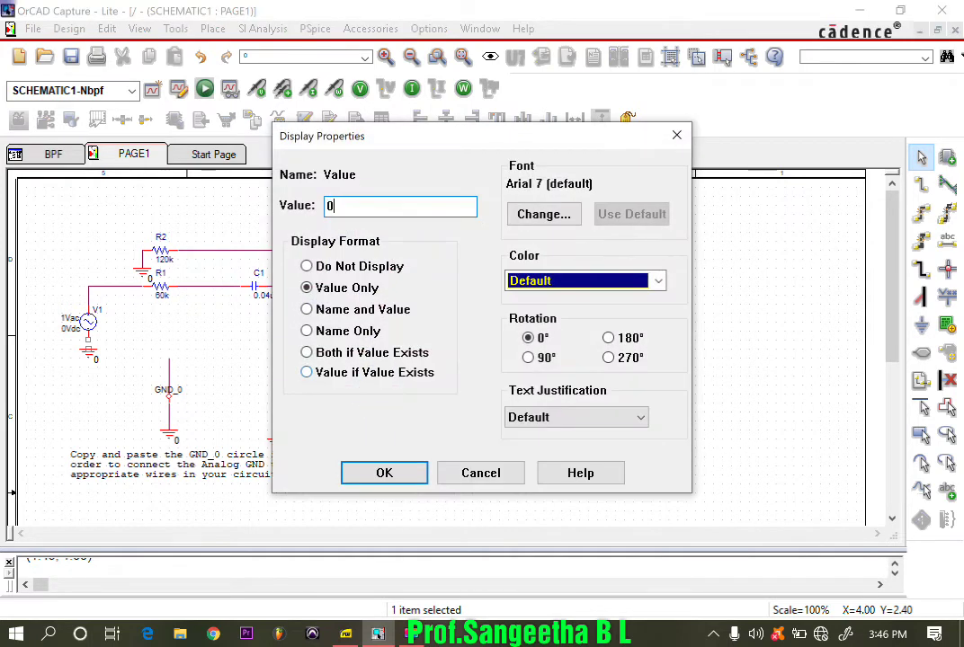
text(.04u)
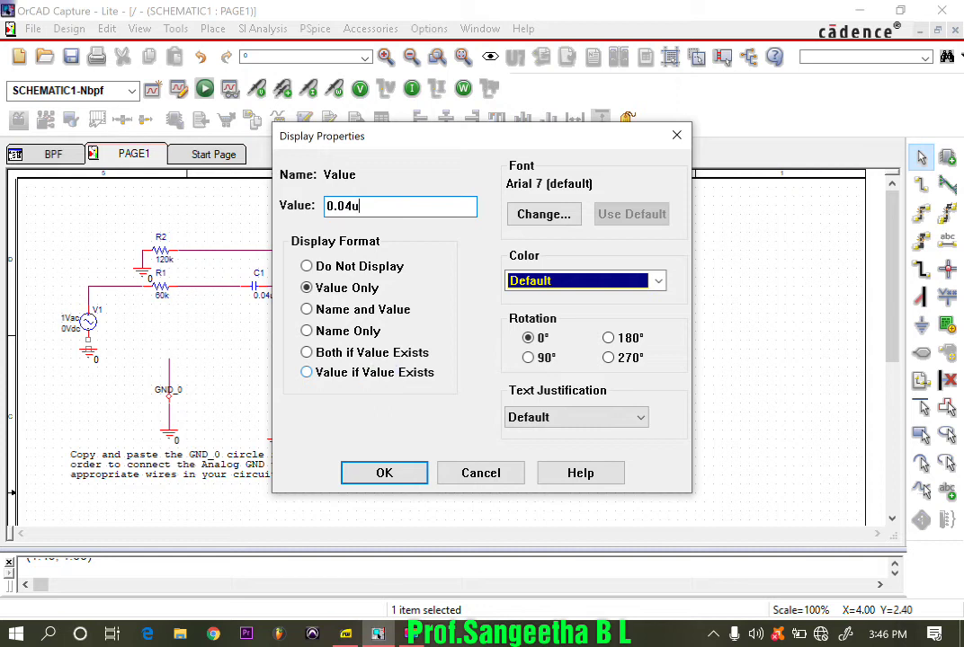
click(406, 471)
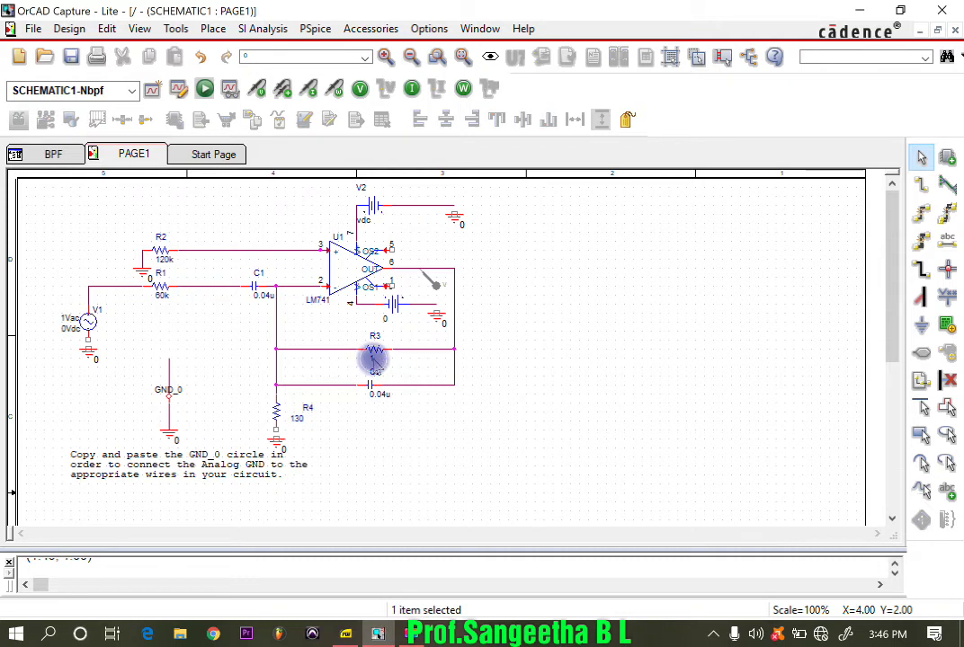
Step: Set resistor R3's value to 120k
double_click(373, 361)
text(120k)
click(383, 473)
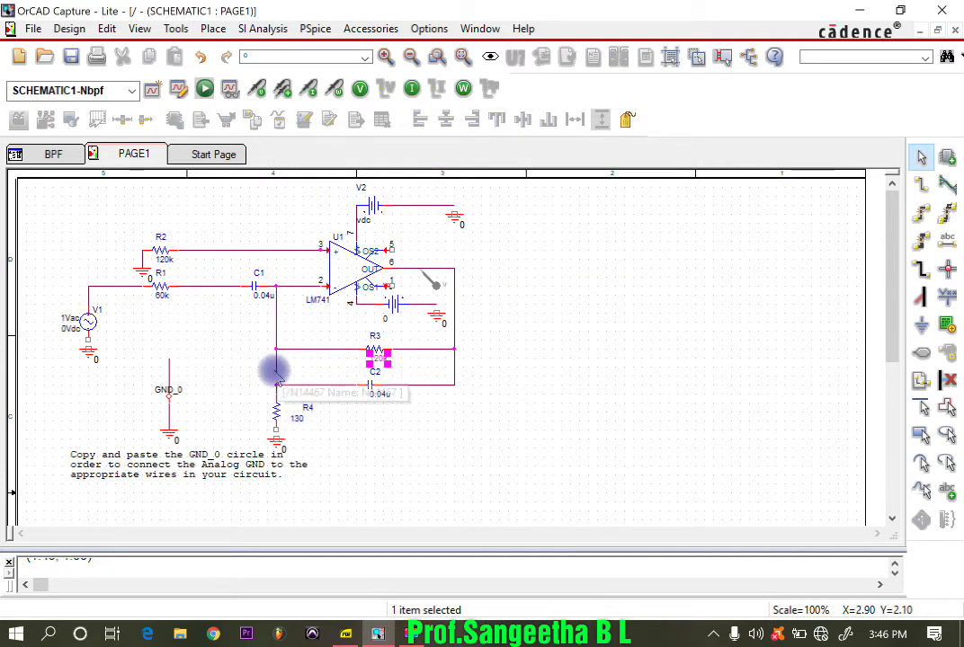
Step: Delete the vertical wire segment joining the R3 branch to the C2 and R4 branch
click(280, 373)
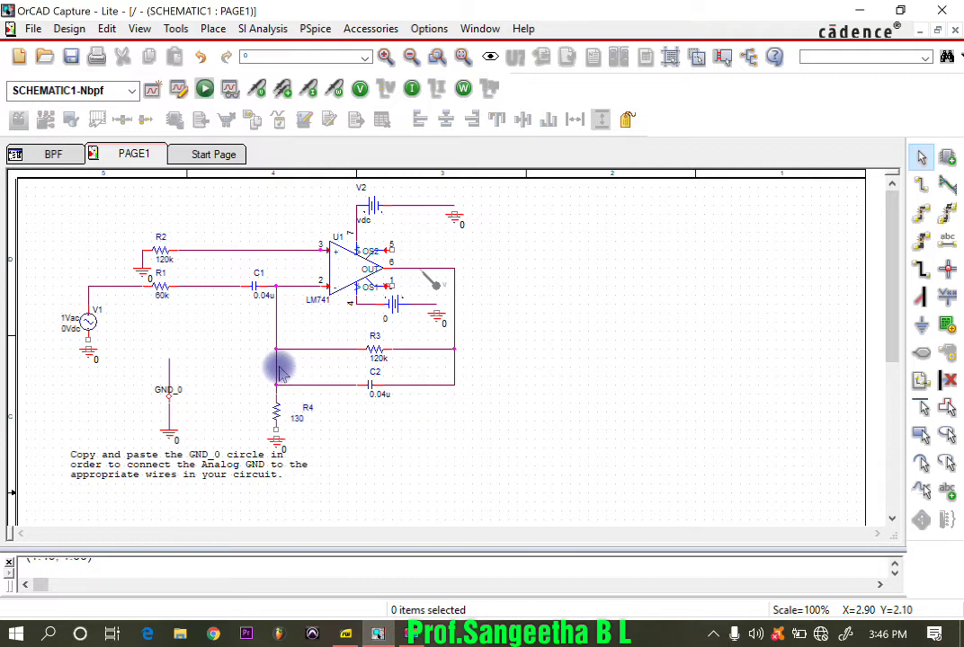
click(278, 373)
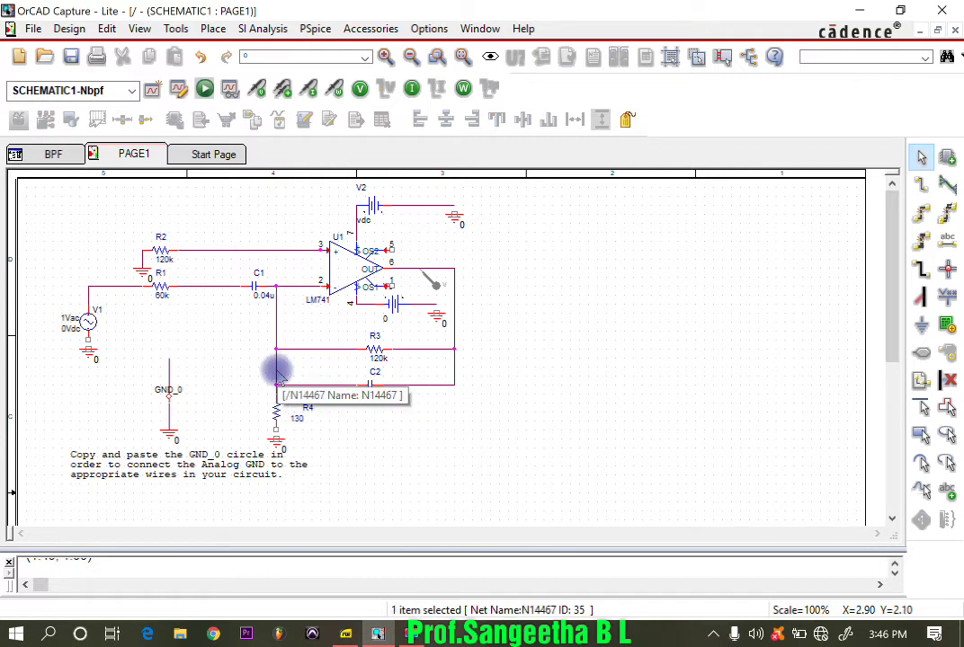
key(Delete)
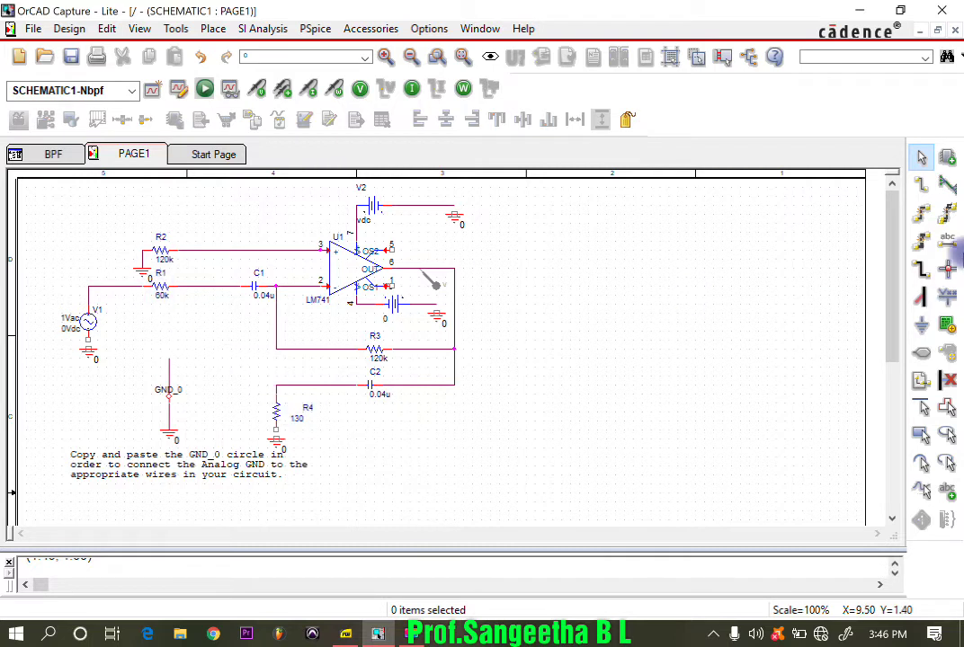
Step: Wire the junction of C2 and R4 to the node between R1 and C1
click(921, 185)
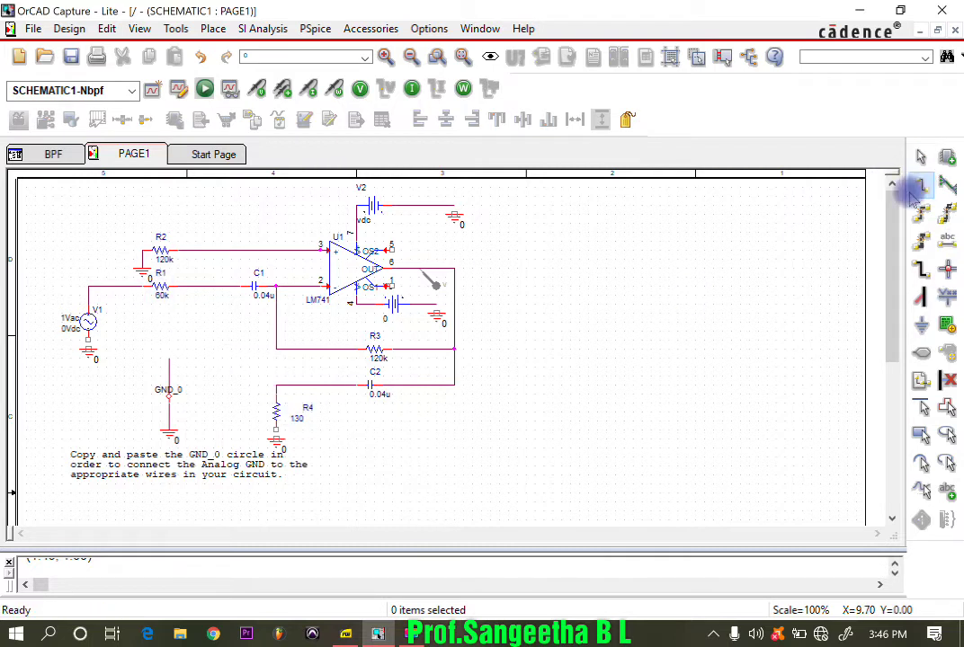
click(275, 386)
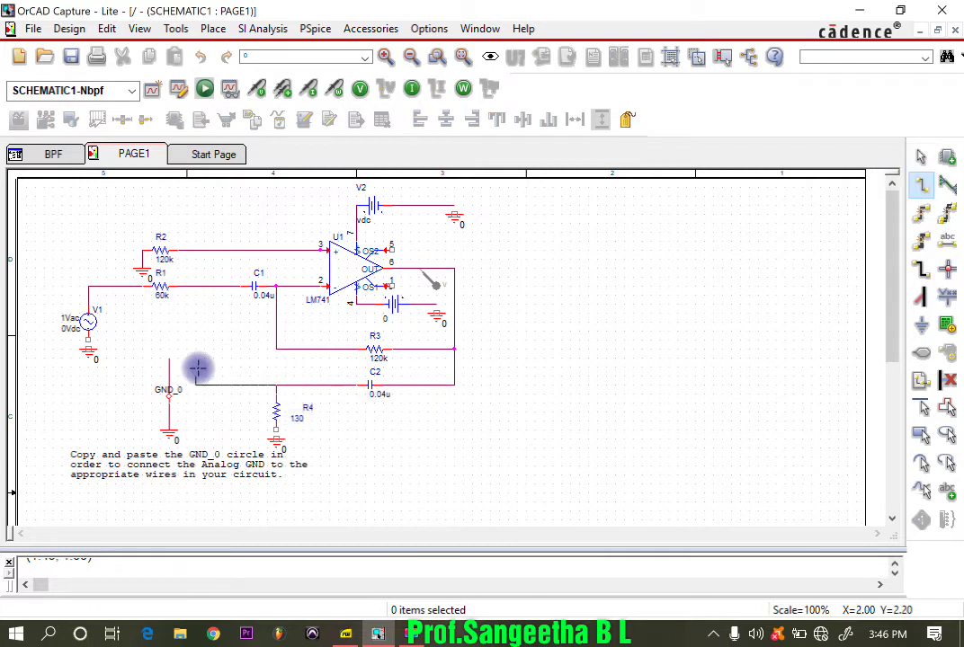
click(205, 285)
key(Escape)
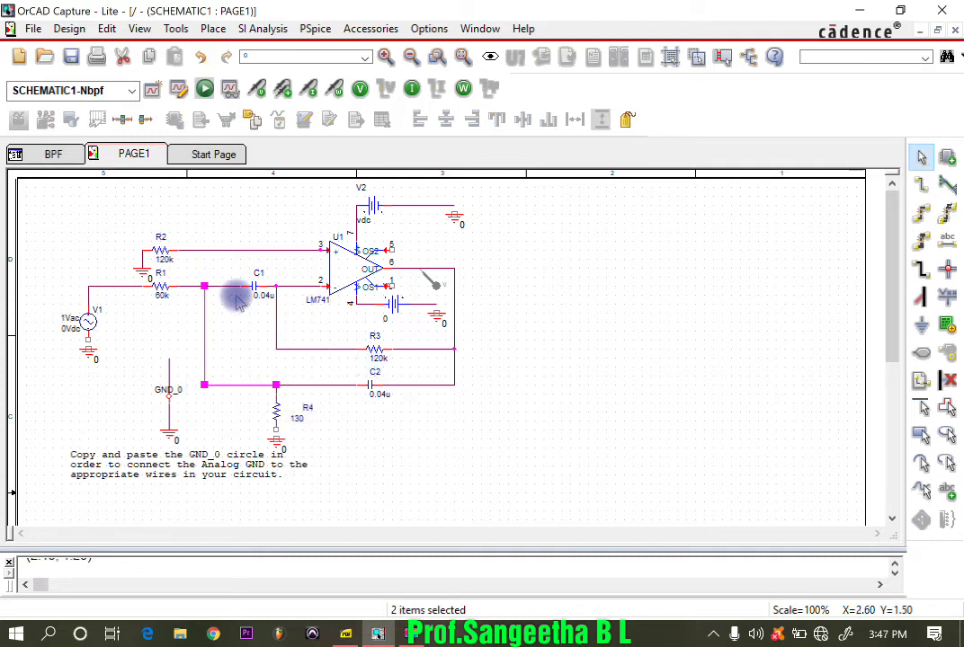
Step: Wire the ground symbols to source V1, resistor R4, the DC supply on op-amp pin 4, and supply V2
click(921, 185)
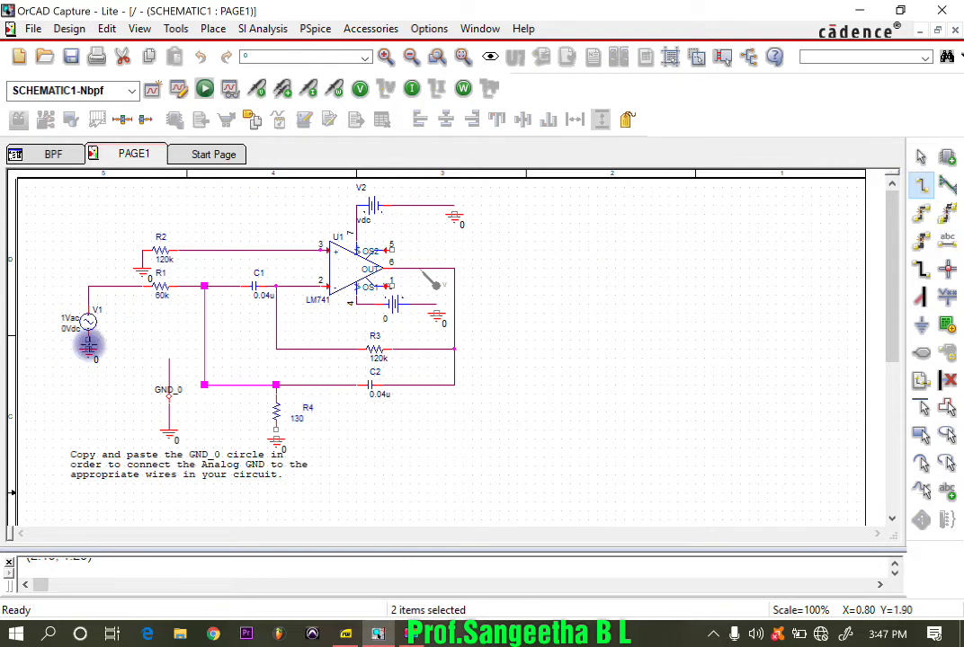
click(87, 340)
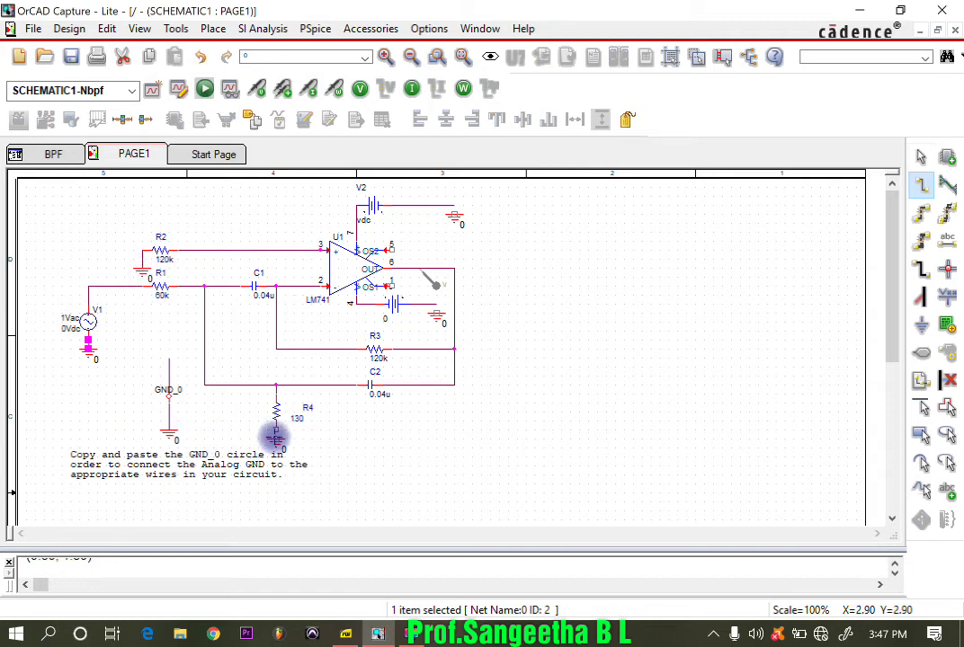
click(276, 434)
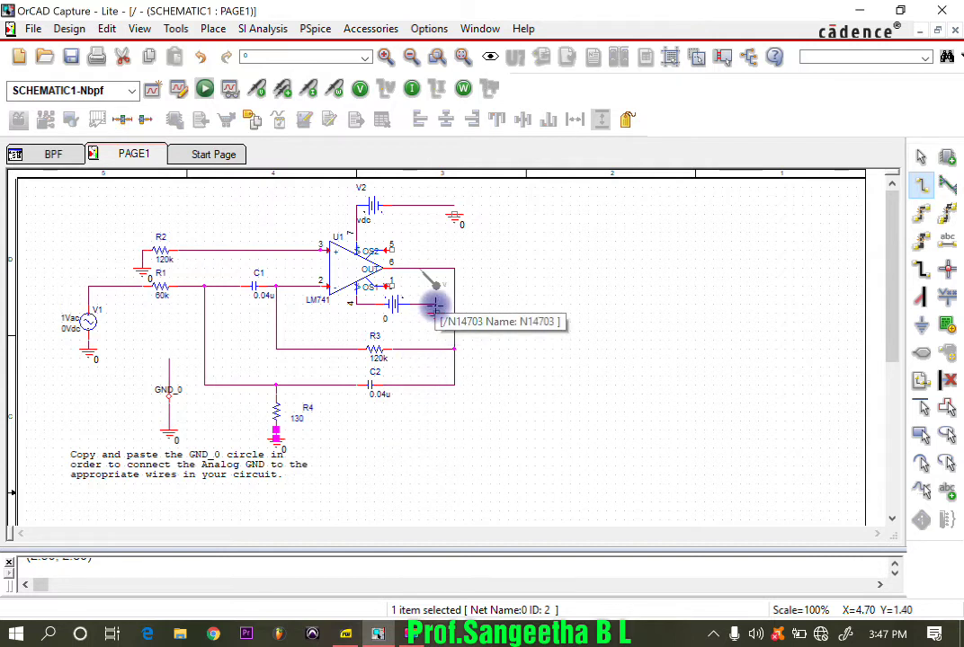
click(435, 306)
click(436, 315)
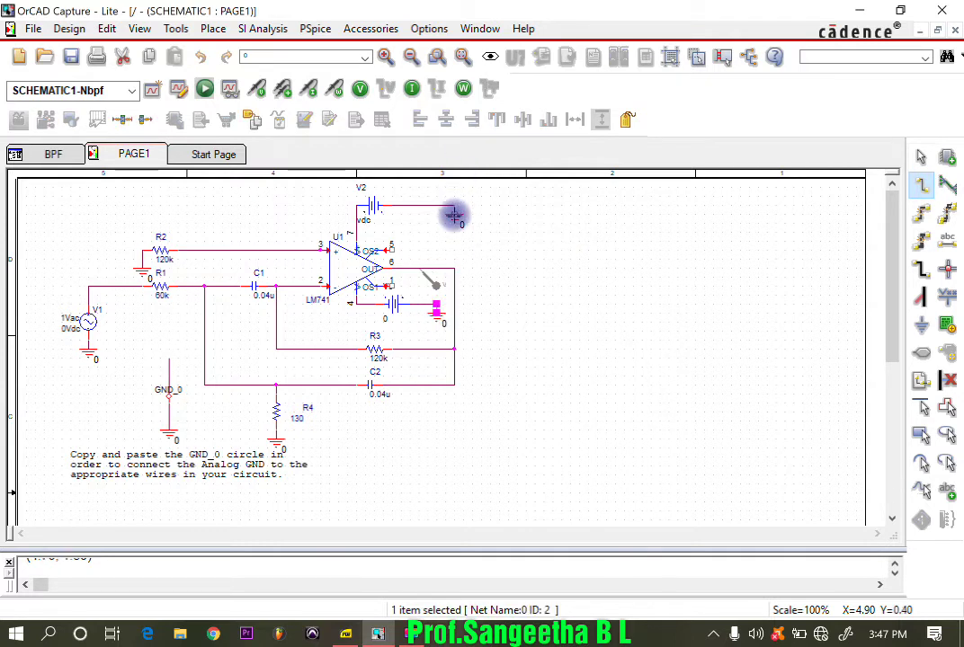
click(454, 216)
key(Escape)
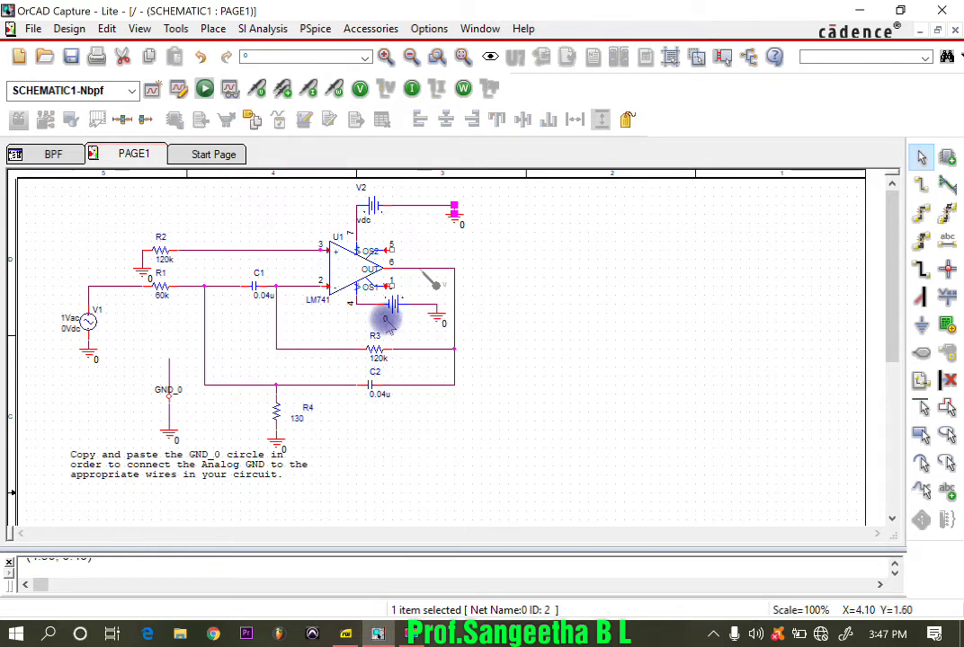
Step: Set the DC value of the supply on op-amp pin 4 to 12
double_click(387, 321)
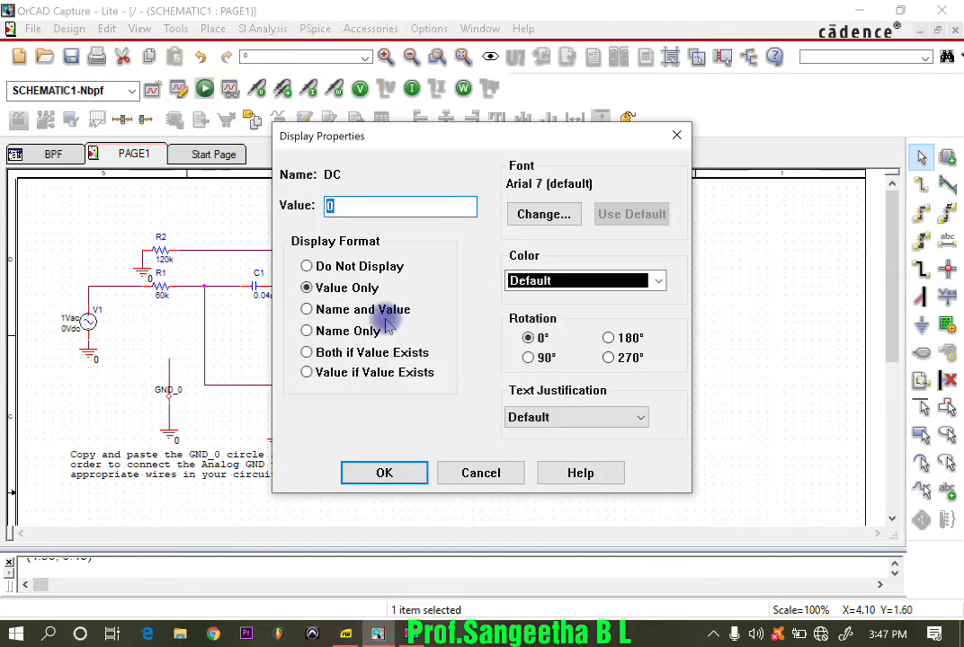
text(12)
key(Return)
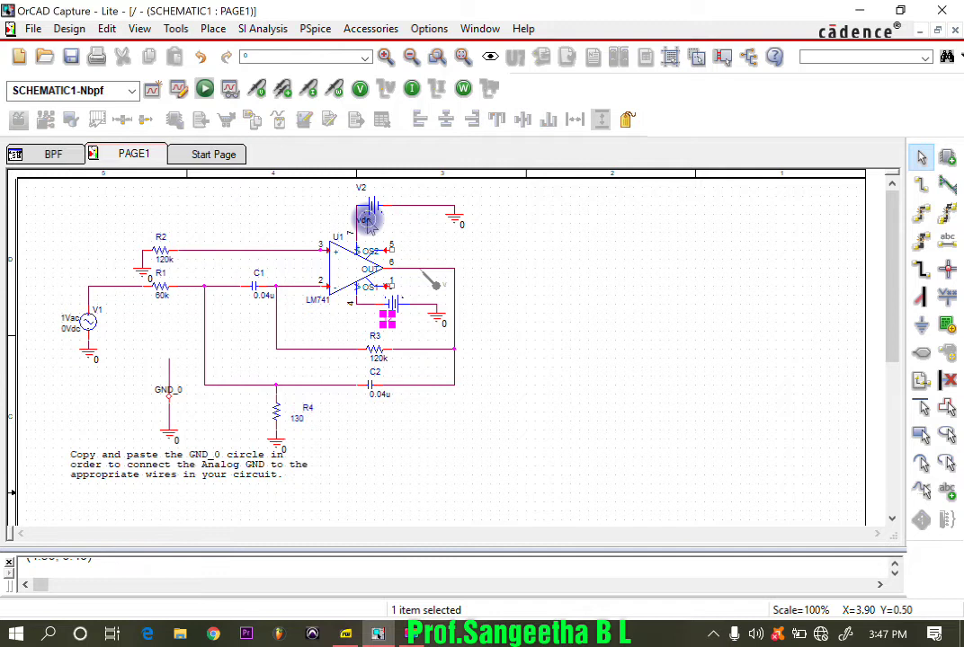
Step: Set the DC value of supply V2 to 12
double_click(367, 220)
text(12)
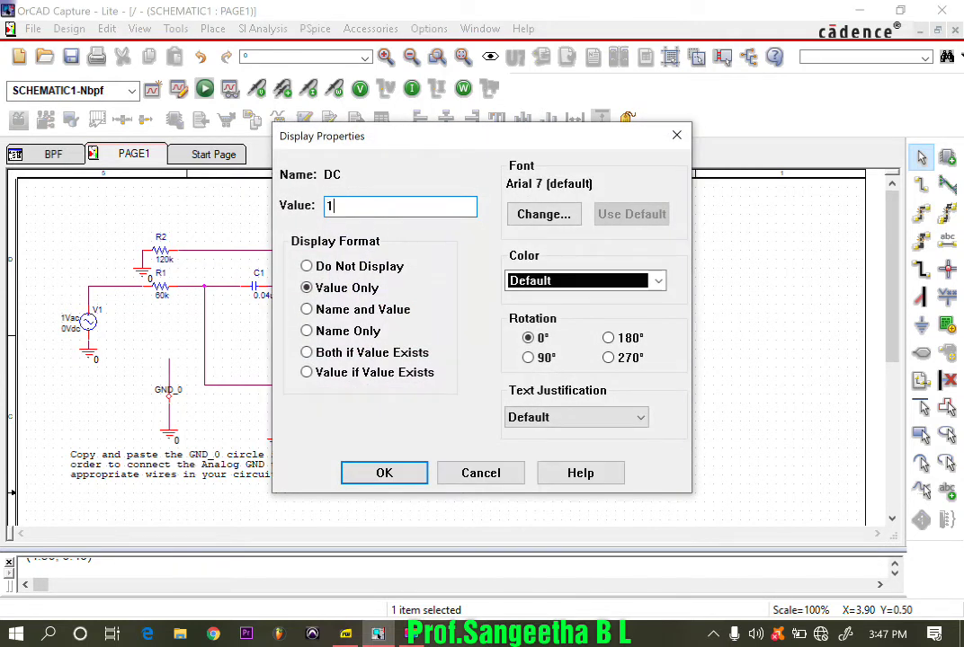
click(374, 471)
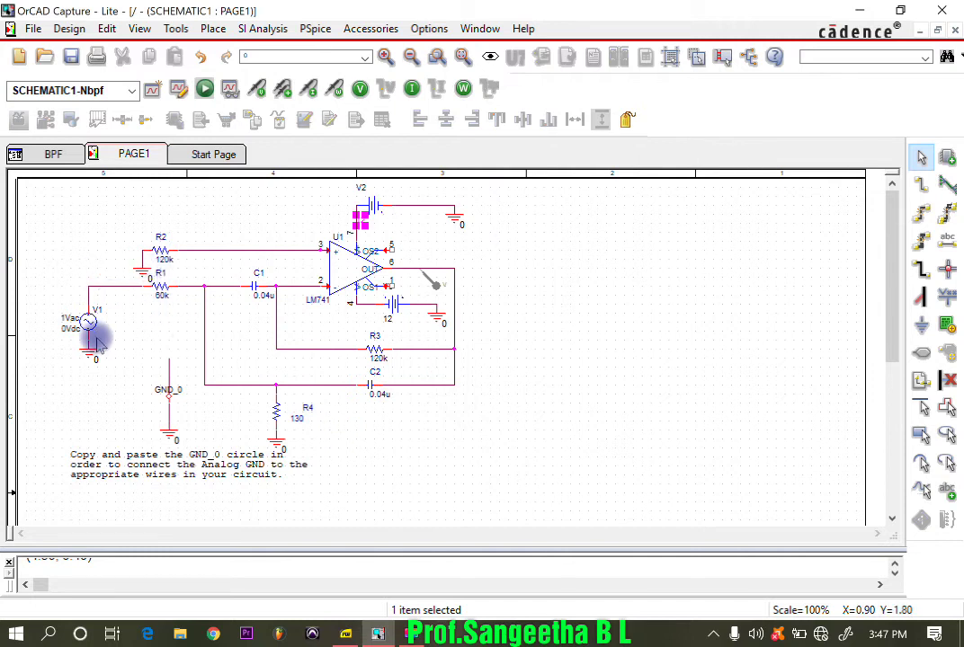
Step: Compare the schematic's wiring and component values with the circuit diagram in the AC CLM.pdf lab manual
click(345, 634)
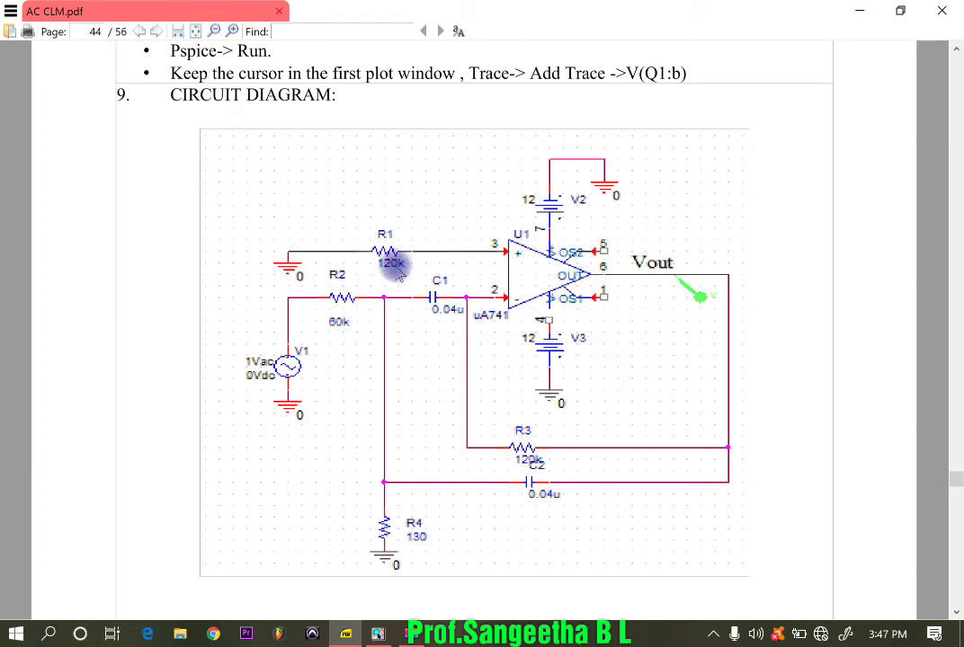
click(378, 635)
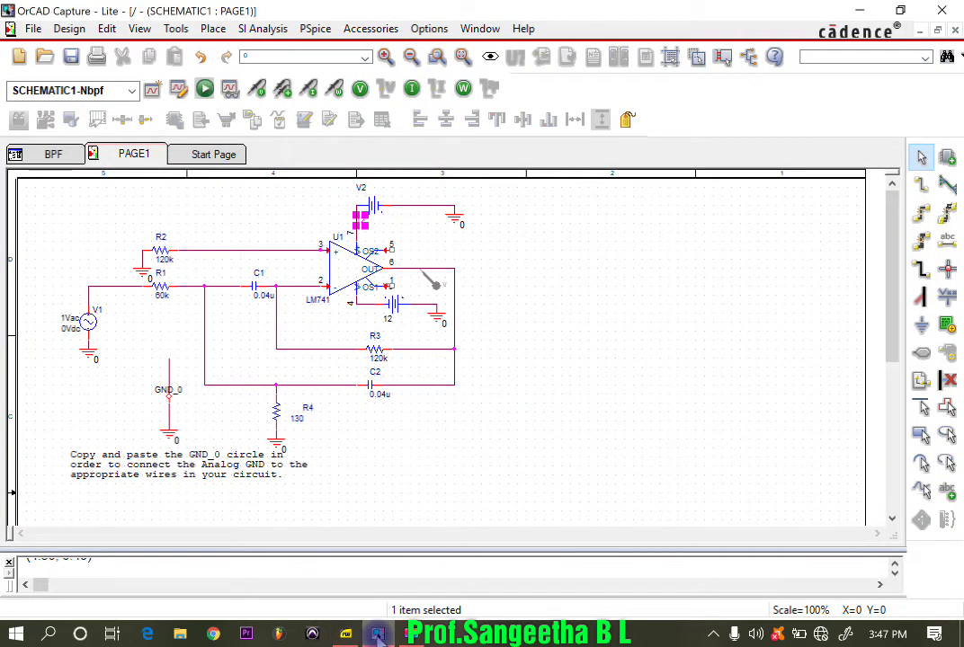
click(378, 634)
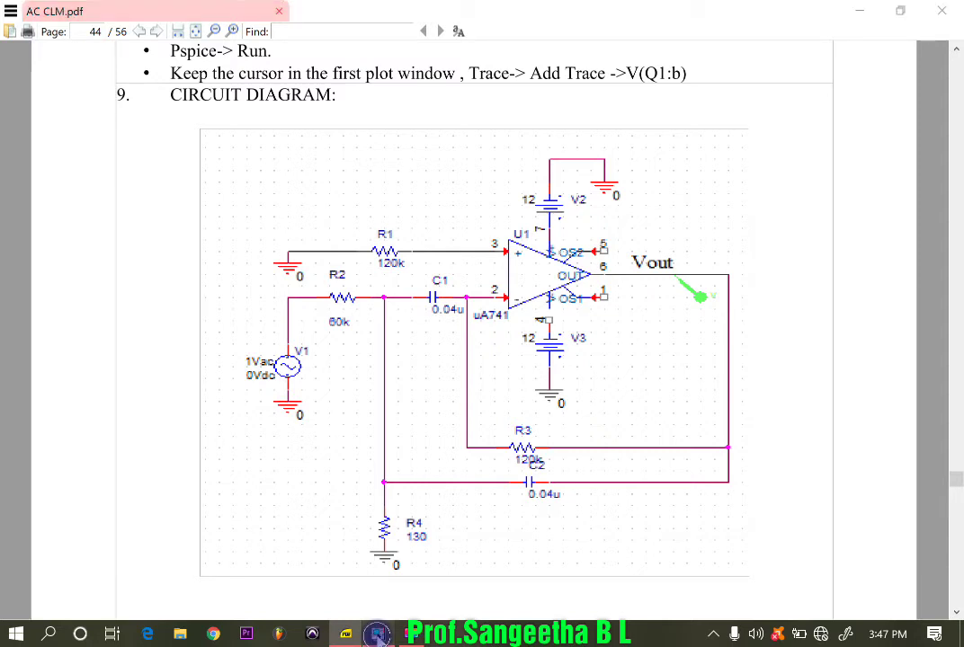
click(379, 636)
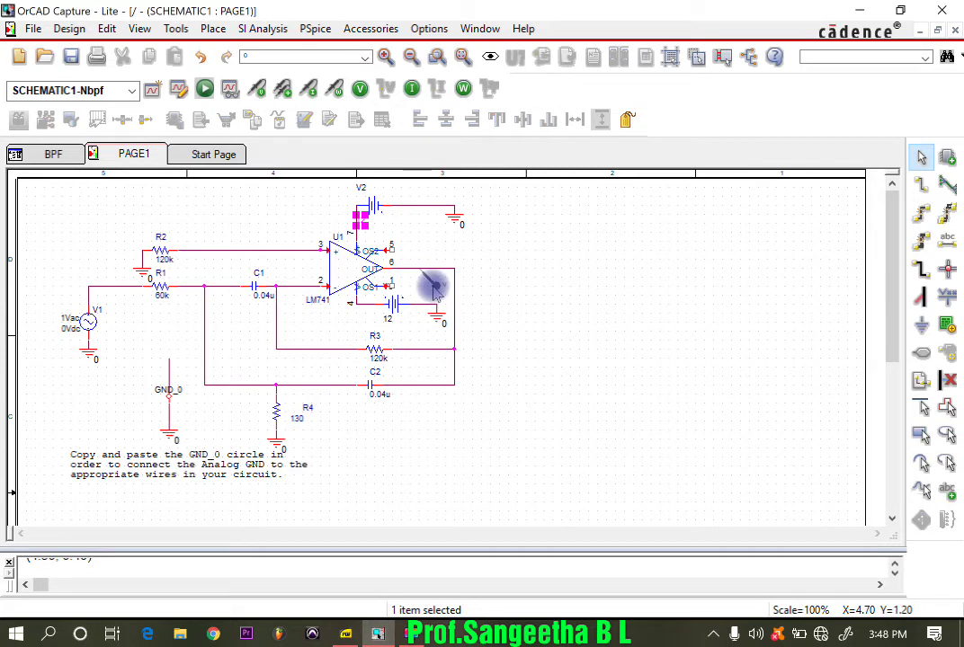
Step: Delete the voltage marker from the op-amp output wire and save the design
click(435, 286)
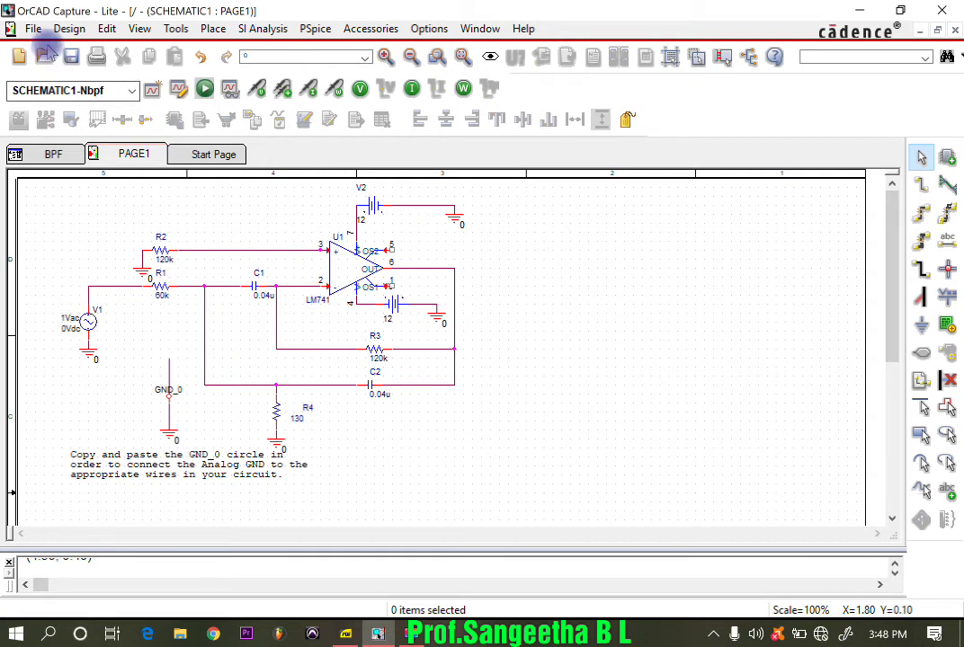
click(72, 57)
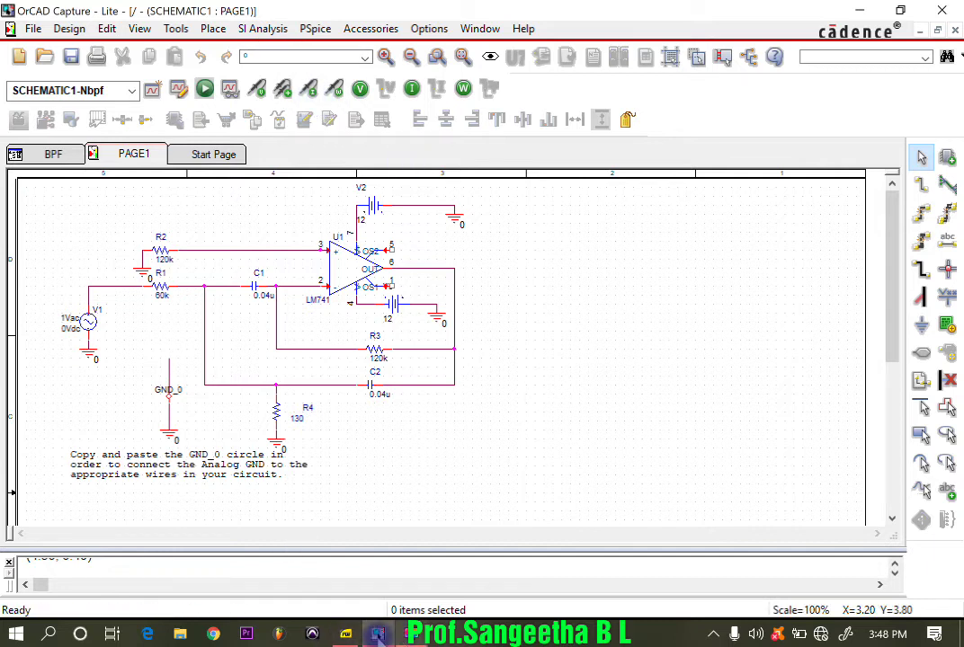
Step: Read the simulation profile and AC sweep instructions in the AC CLM.pdf lab manual, and return to OrCAD Capture
click(345, 635)
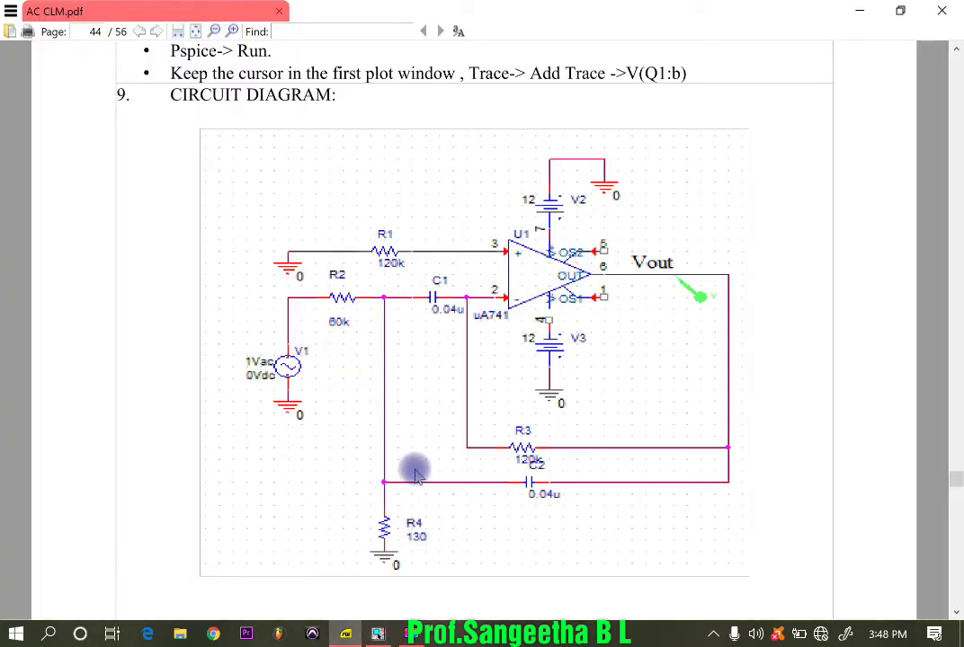
scroll(416, 473, up, 5)
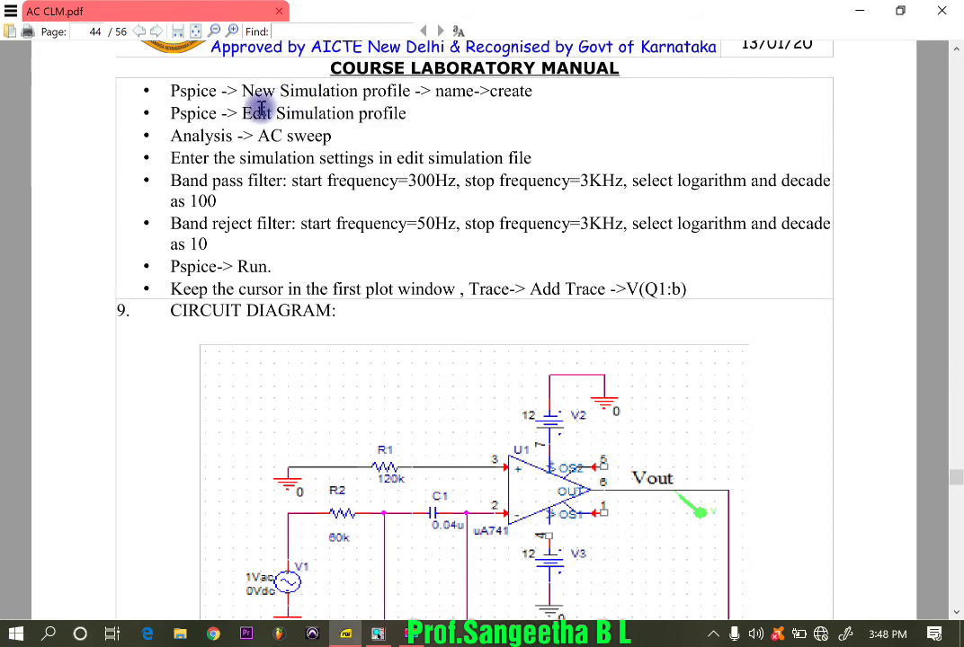
scroll(281, 241, up, 3)
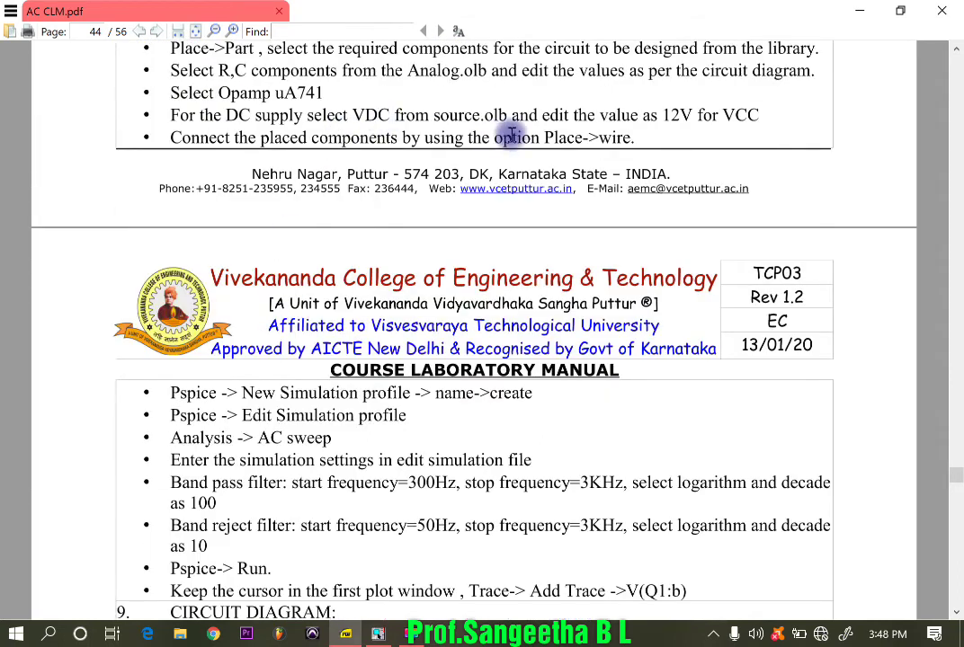
scroll(485, 387, down, 3)
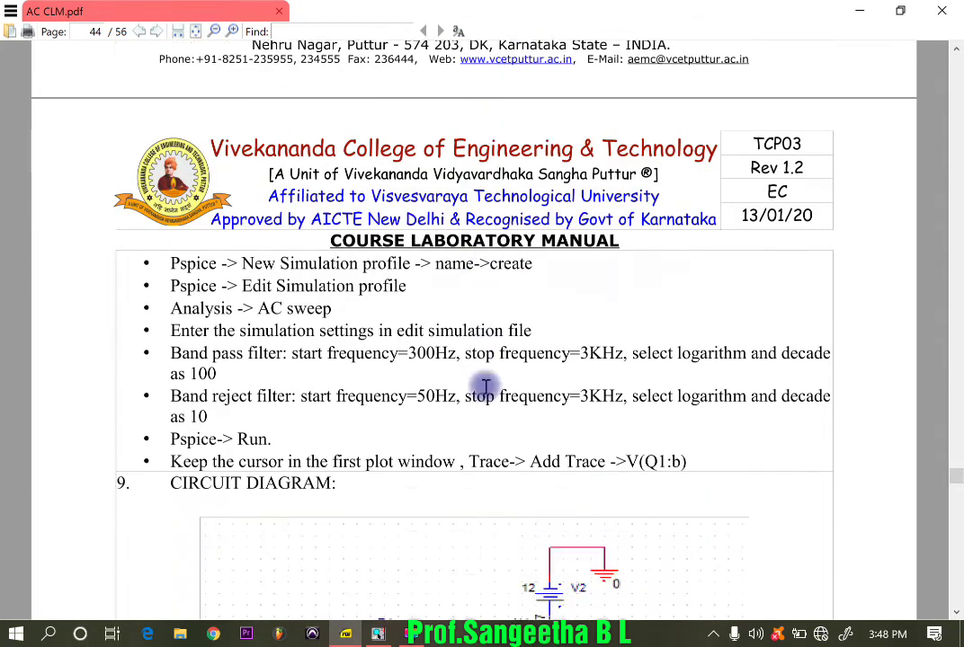
click(378, 634)
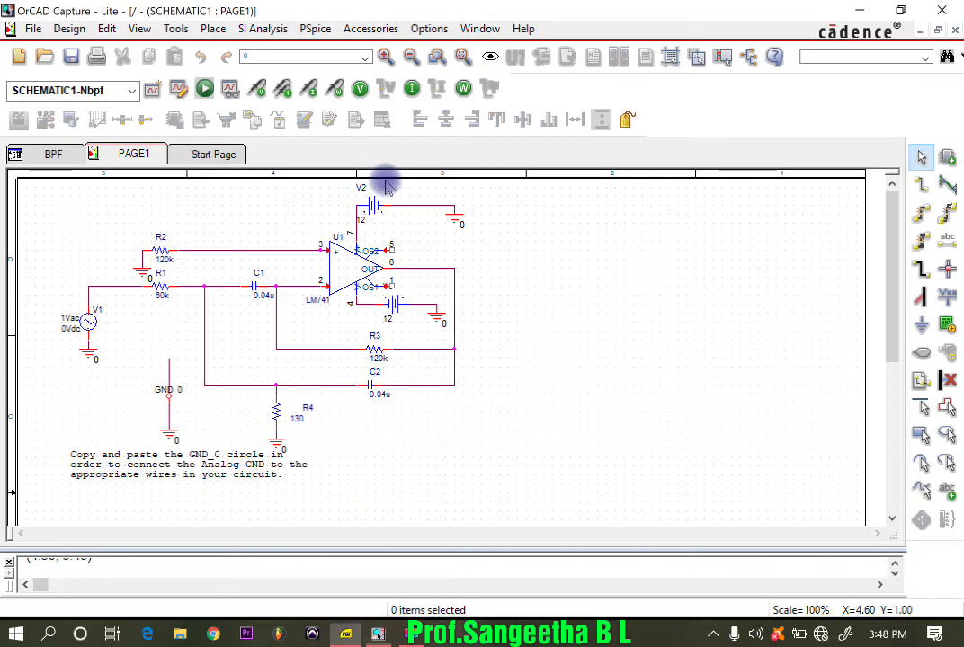
Step: Try to place a voltage marker on the op-amp output wire
click(257, 89)
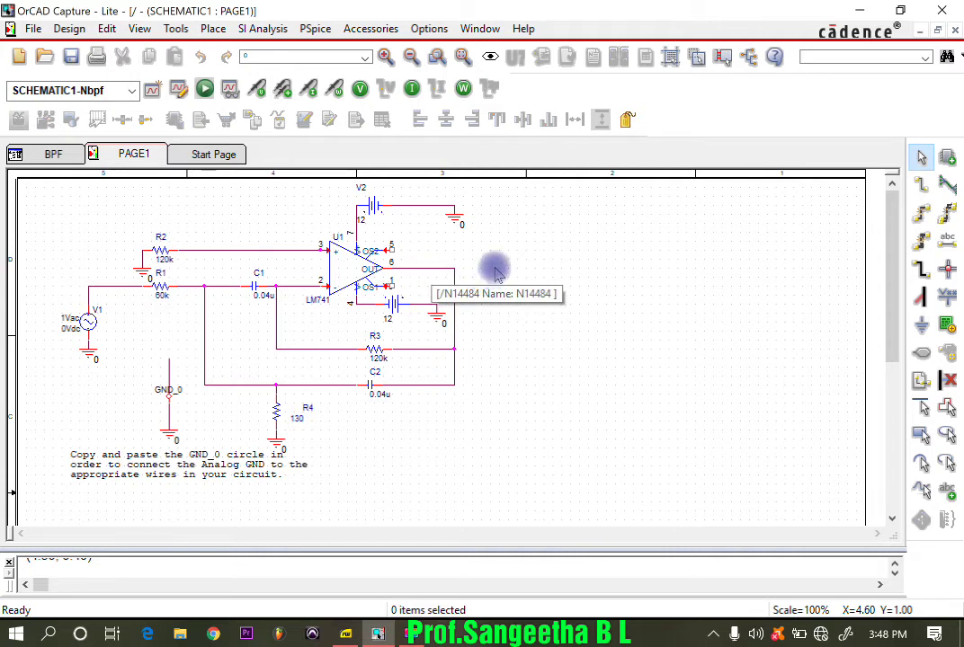
click(430, 281)
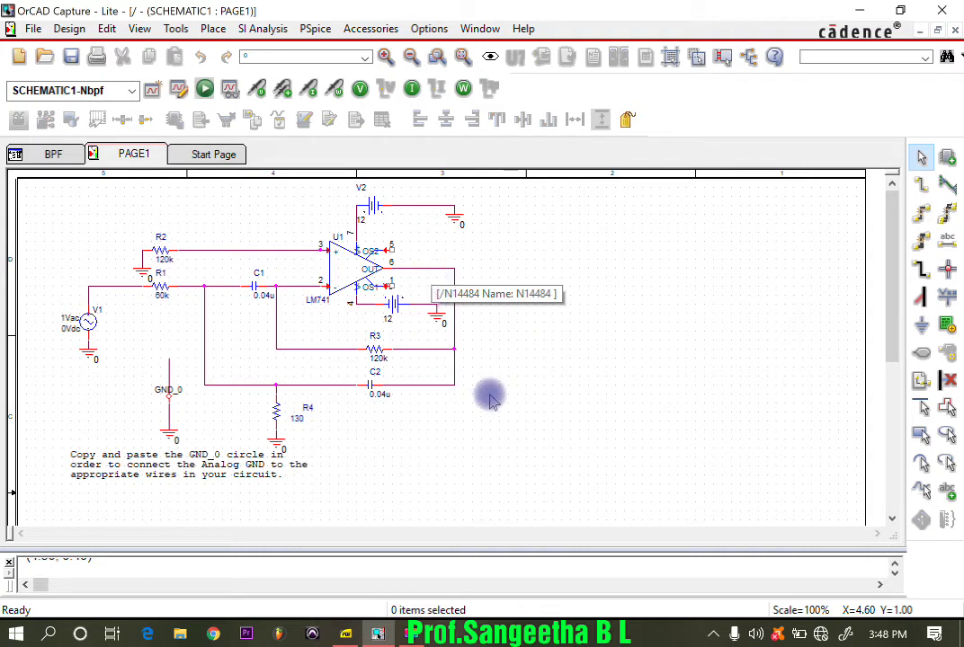
Step: Switch to the lab manual PDF and check the AC sweep settings listed for the band pass filter
click(345, 635)
scroll(292, 297, up, 3)
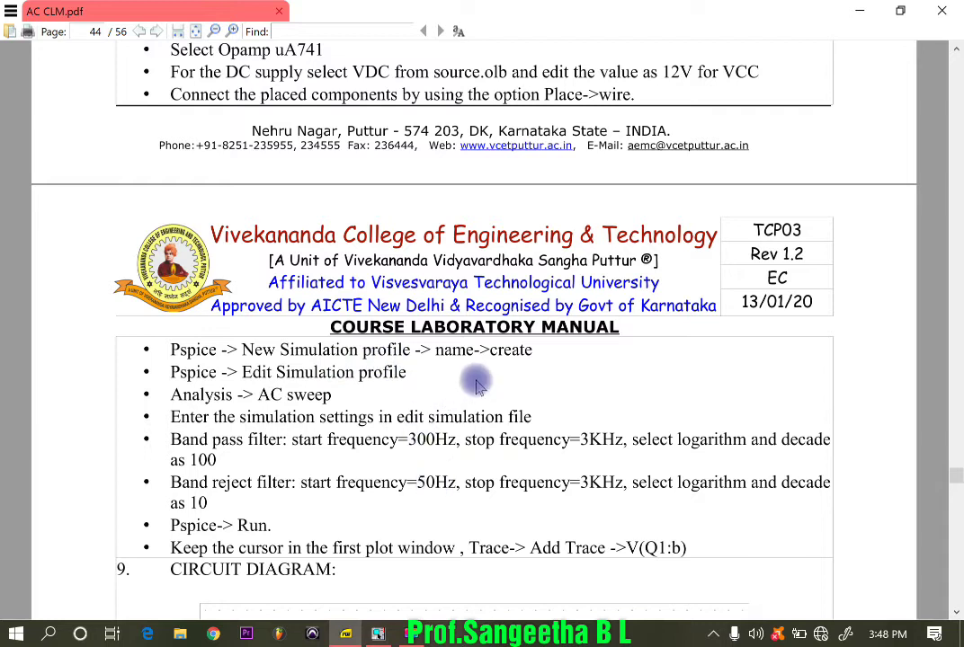
Step: Return to OrCAD Capture and create a new simulation profile named NarrowBPF, inheriting from none
click(378, 634)
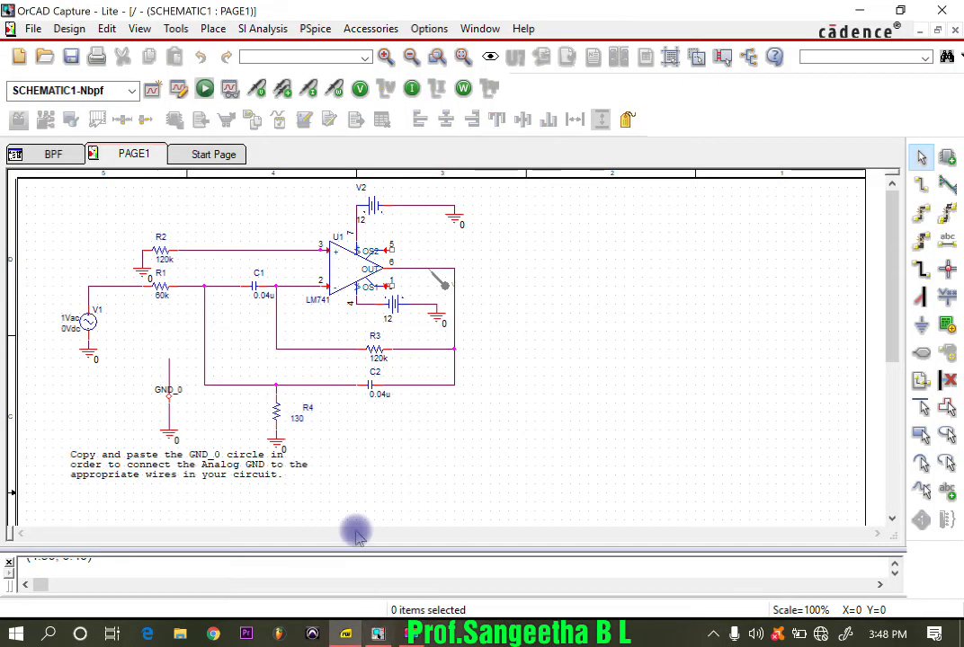
click(314, 28)
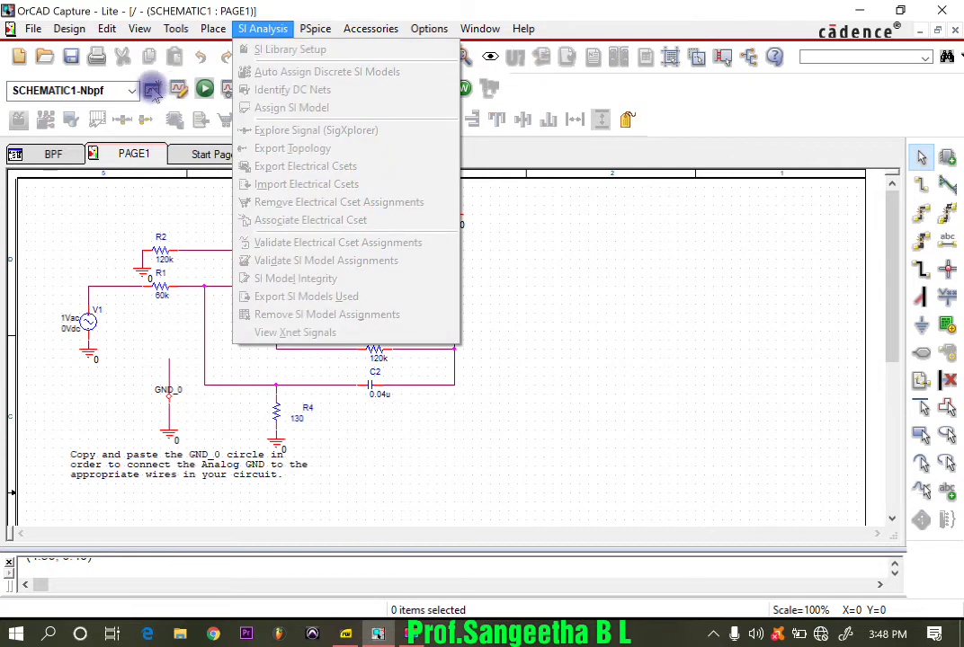
click(527, 182)
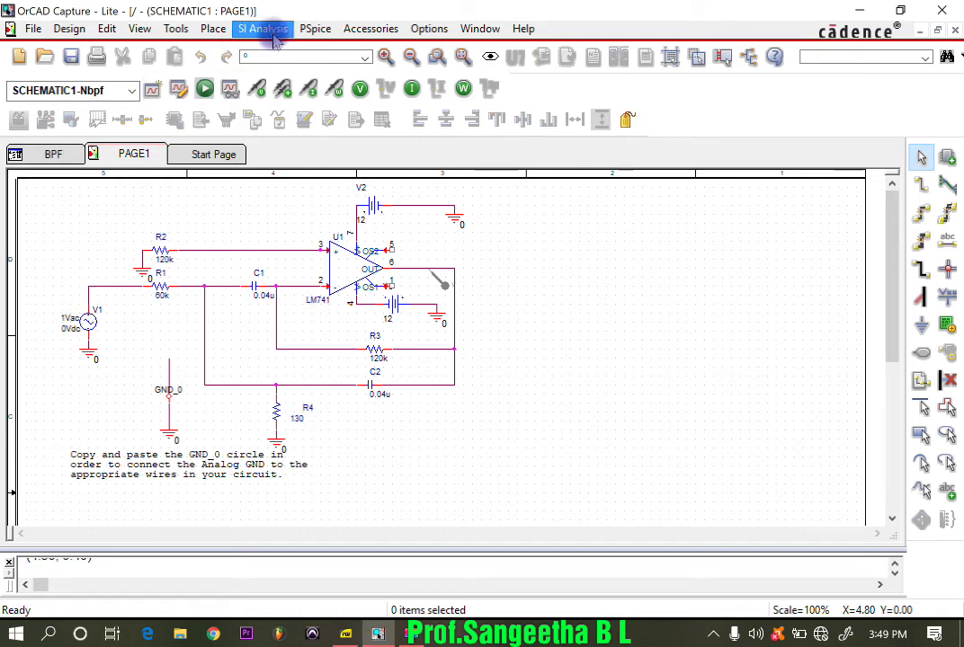
click(305, 30)
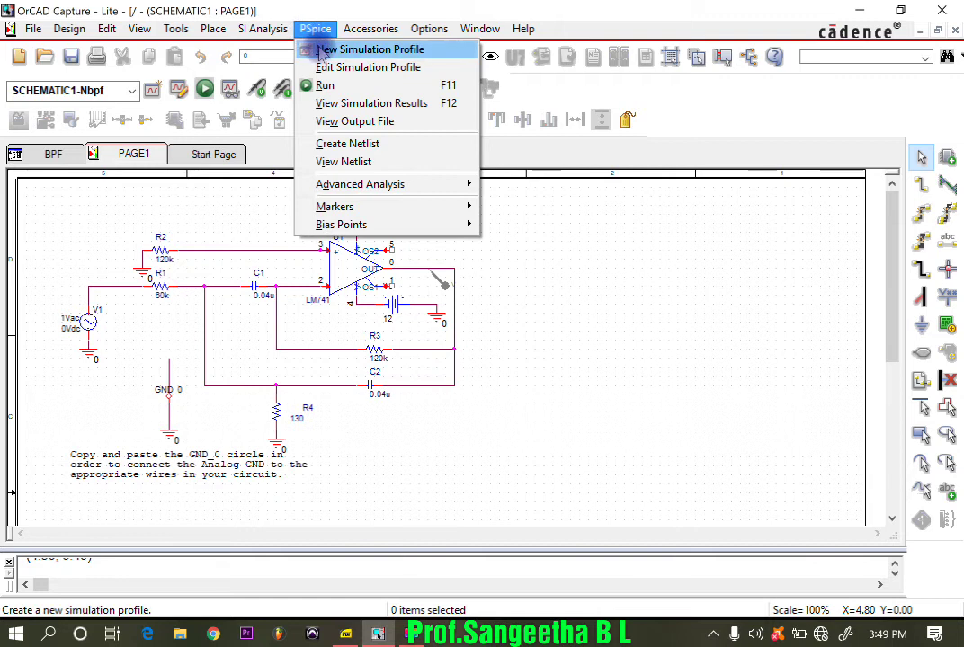
click(320, 47)
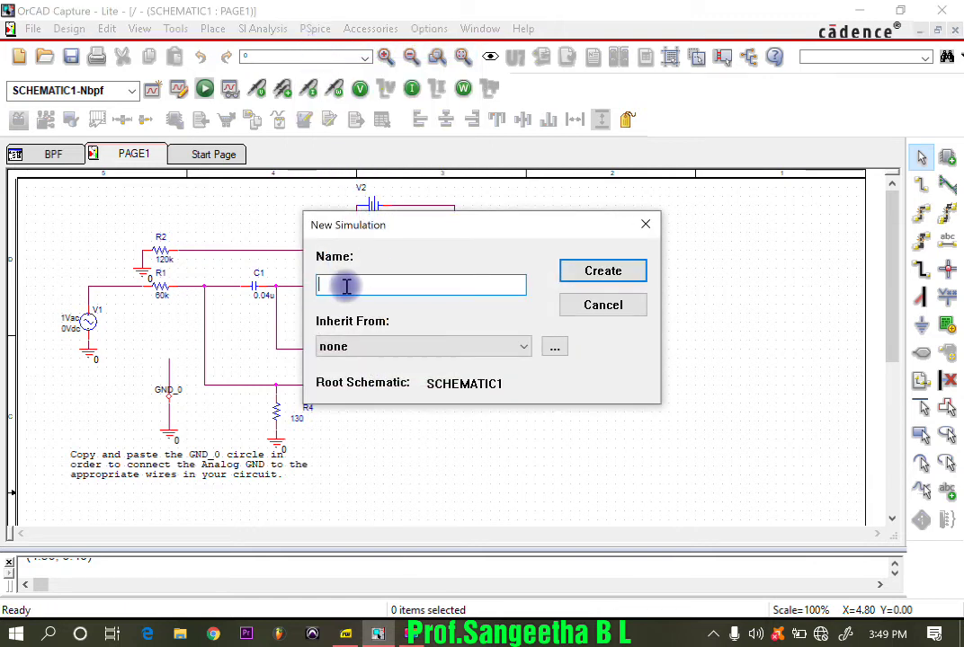
text(NarrowBPF)
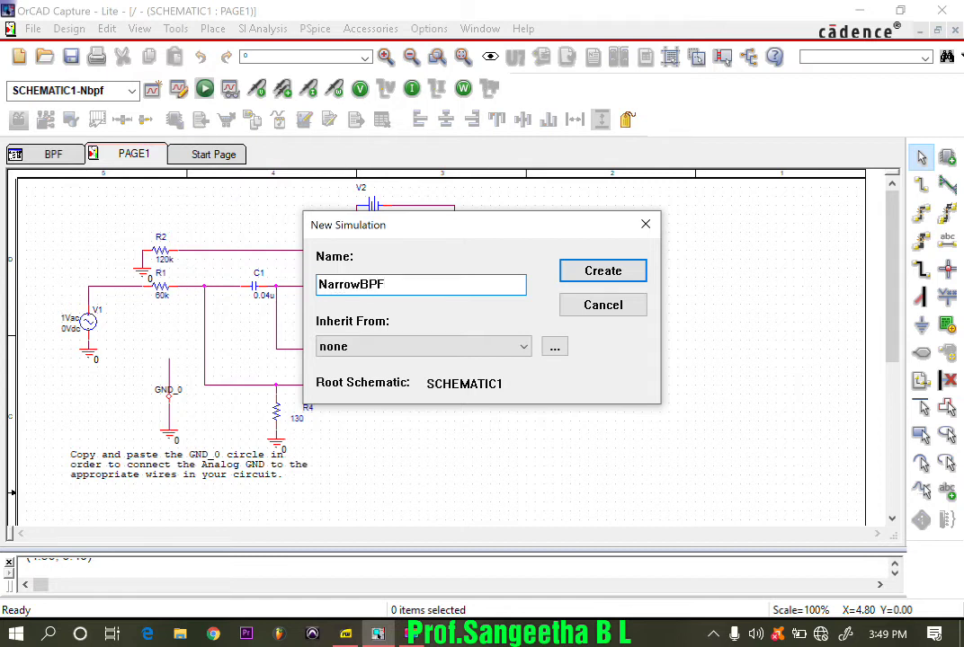
click(597, 270)
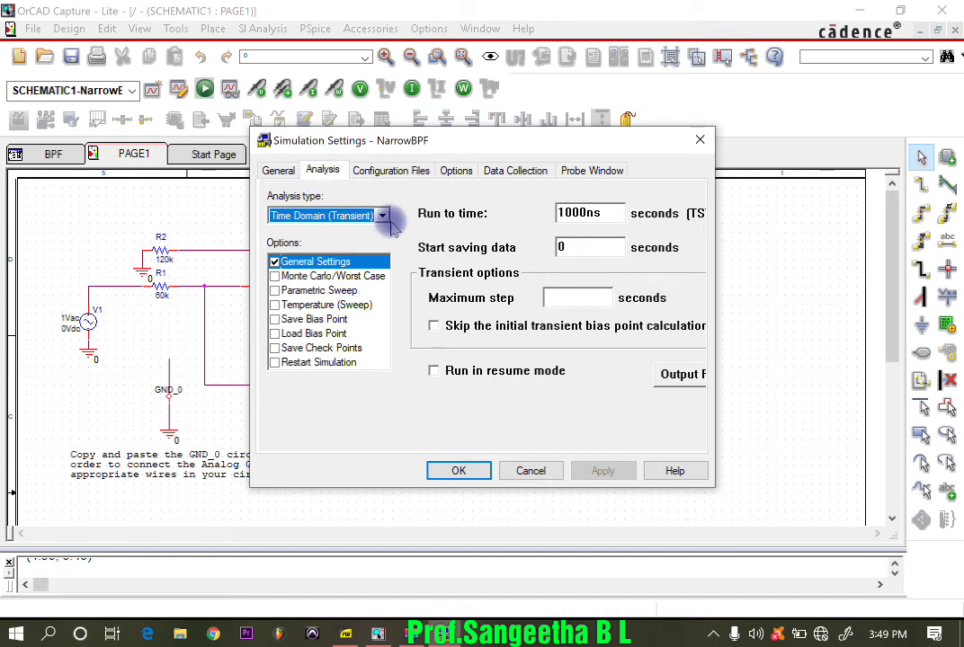
Step: Review the band pass filter sweep settings in the AC CLM.pdf lab manual and set the NarrowBPF analysis type to AC Sweep/Noise
click(346, 634)
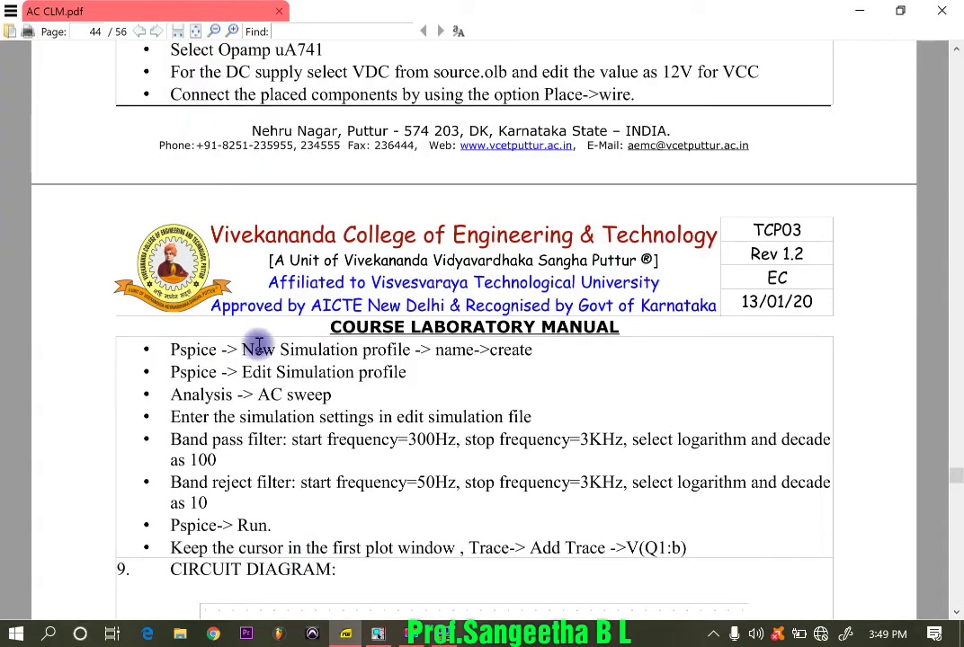
scroll(259, 364, down, 2)
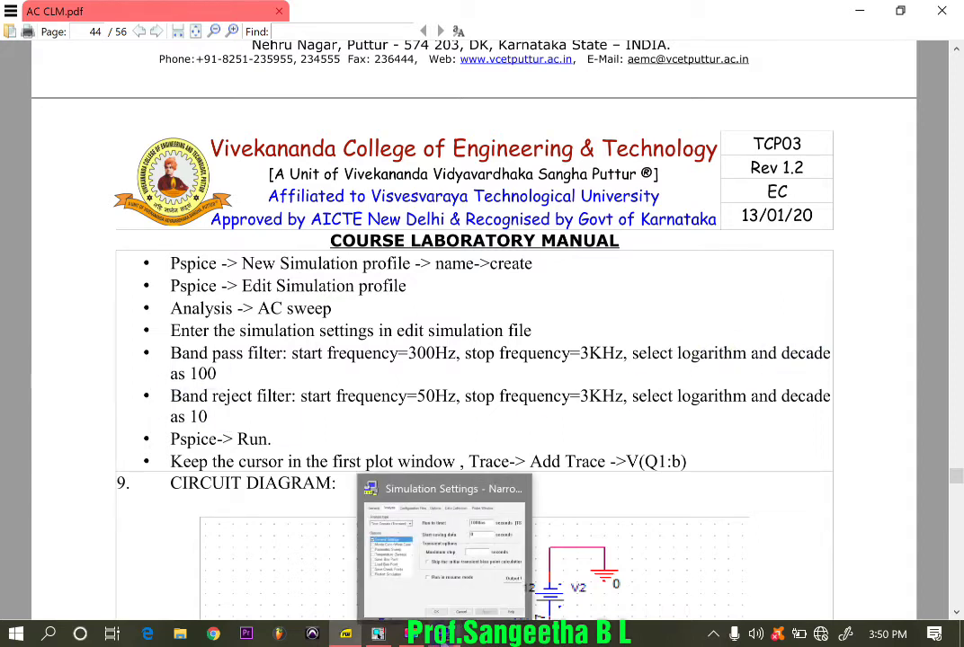
click(368, 520)
click(380, 216)
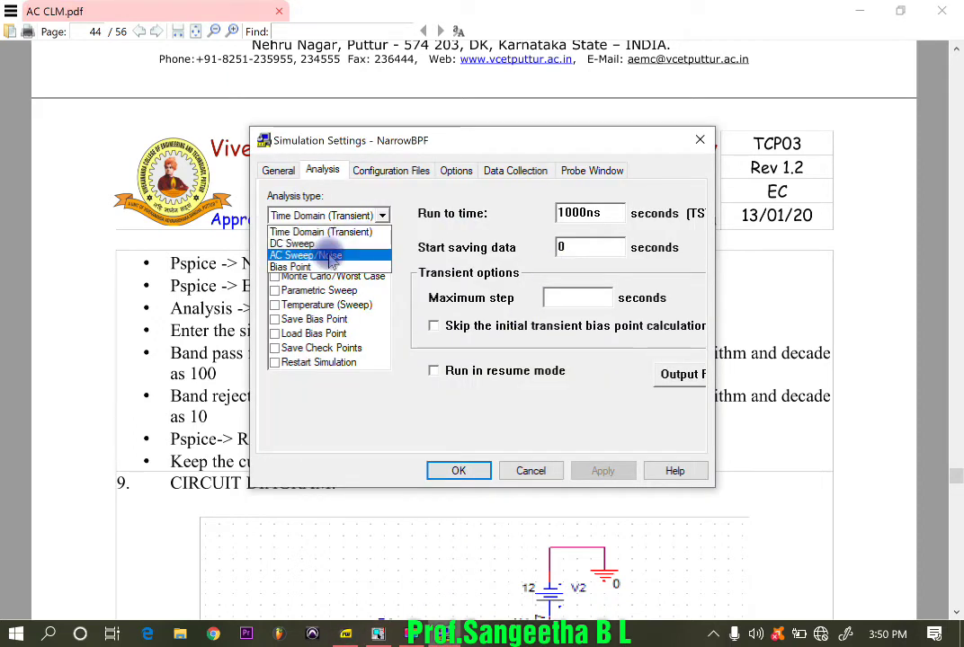
click(332, 256)
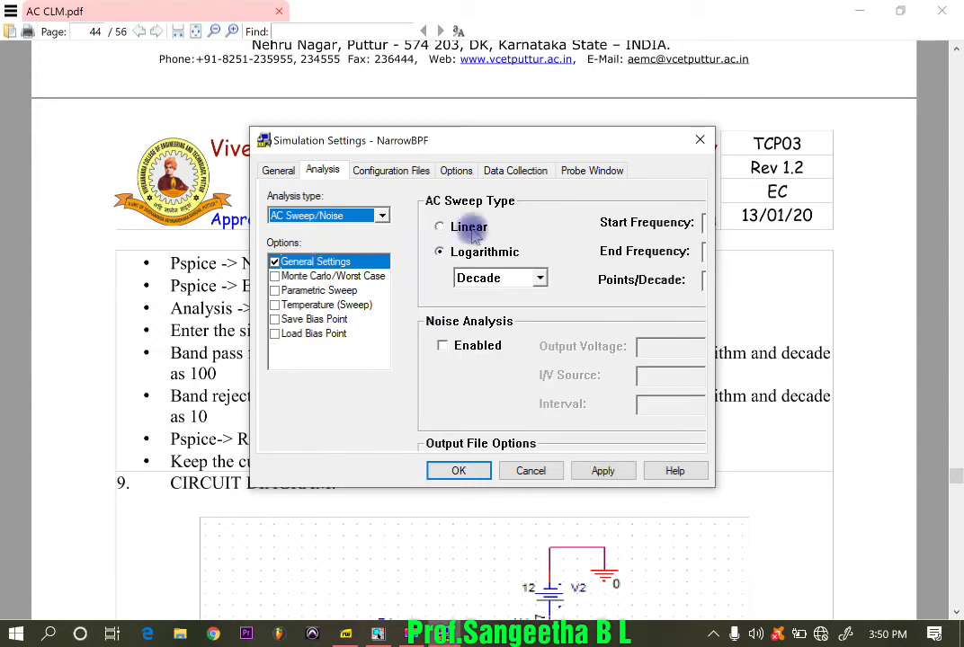
Step: Configure a logarithmic decade sweep with start frequency 300, end frequency 3K and 100 points per decade, and apply the simulation settings
drag(710, 295, 909, 286)
click(737, 229)
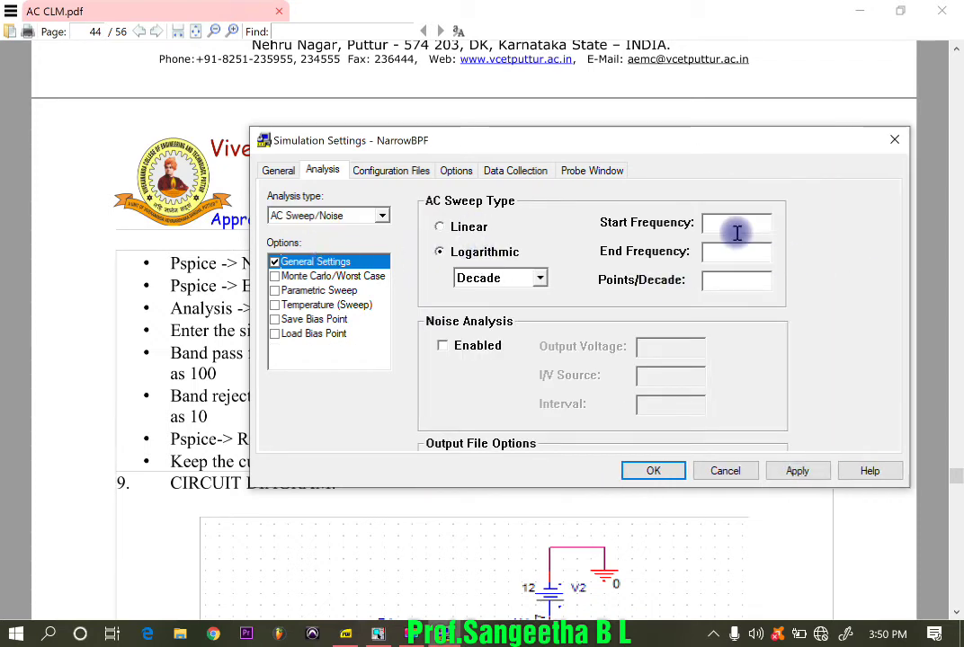
click(738, 254)
text(3K)
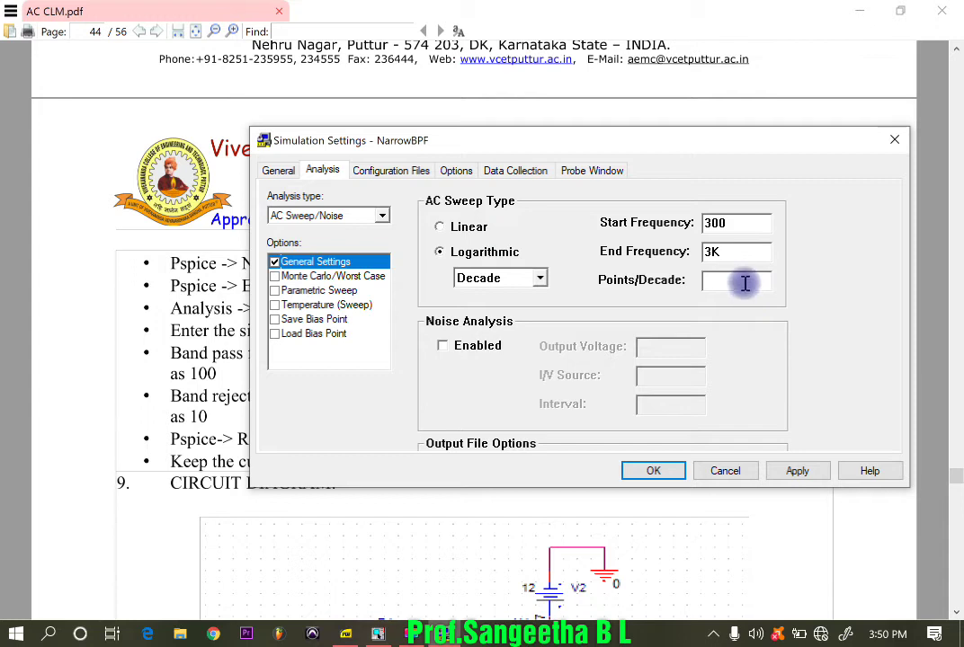
click(485, 278)
click(478, 297)
click(728, 277)
text(100)
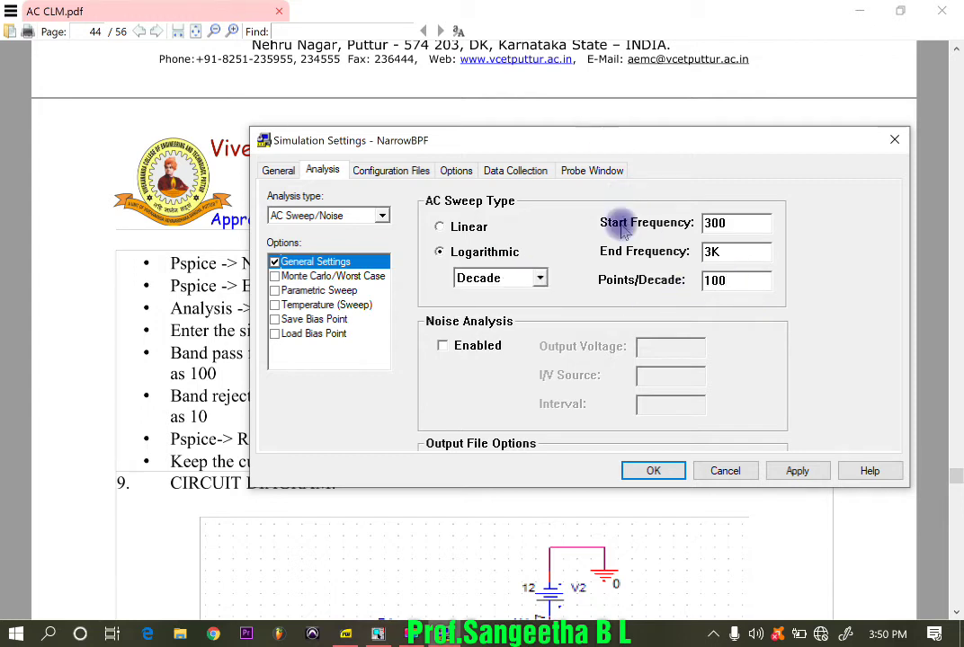
click(798, 473)
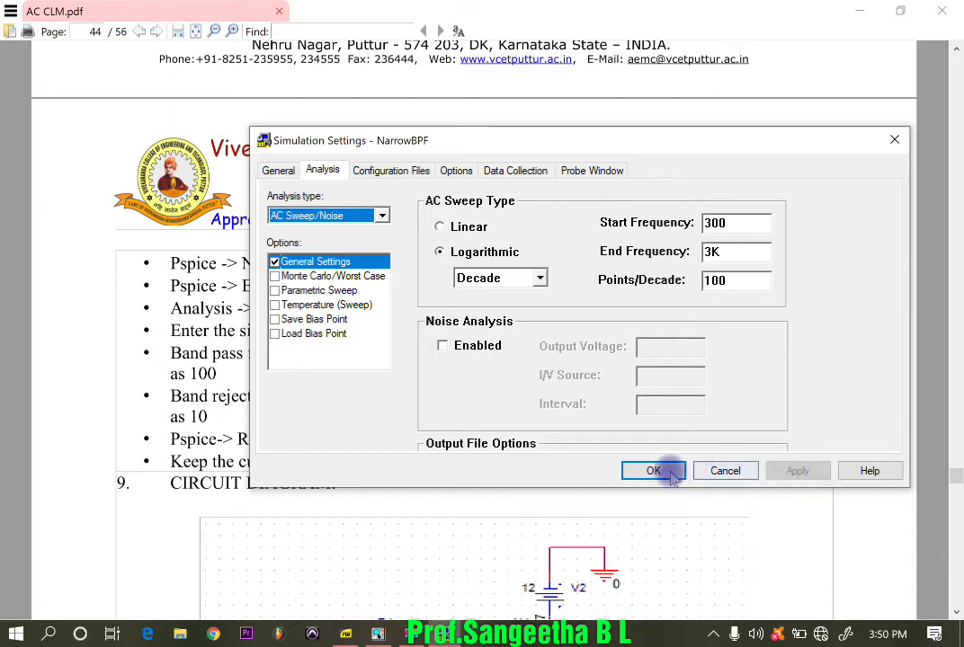
click(654, 470)
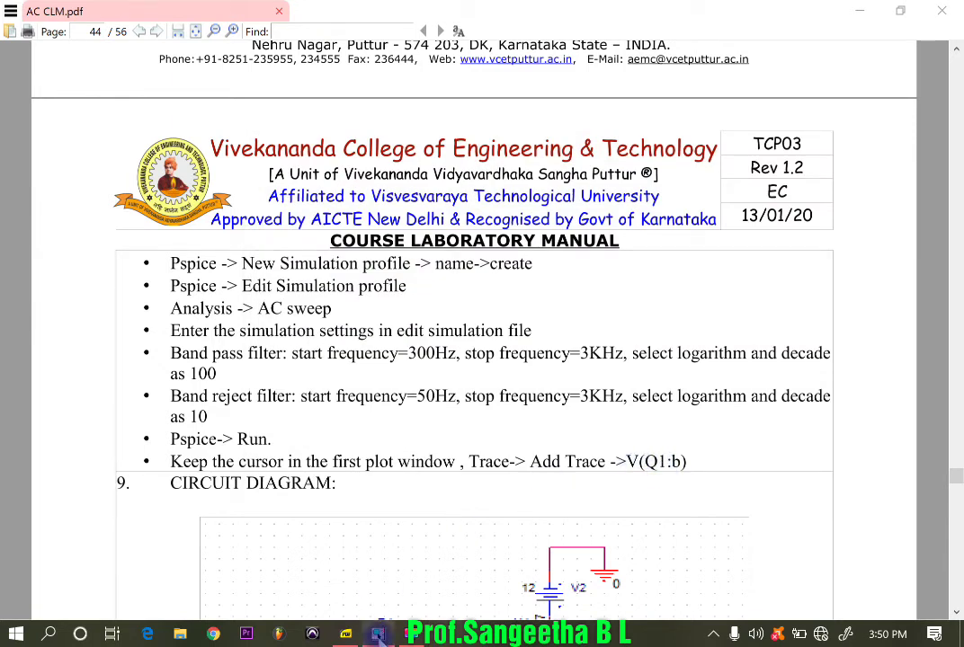
Step: Return to the schematic in OrCAD Capture, check the manual's run instruction, and run the NarrowBPF simulation in PSpice
click(317, 535)
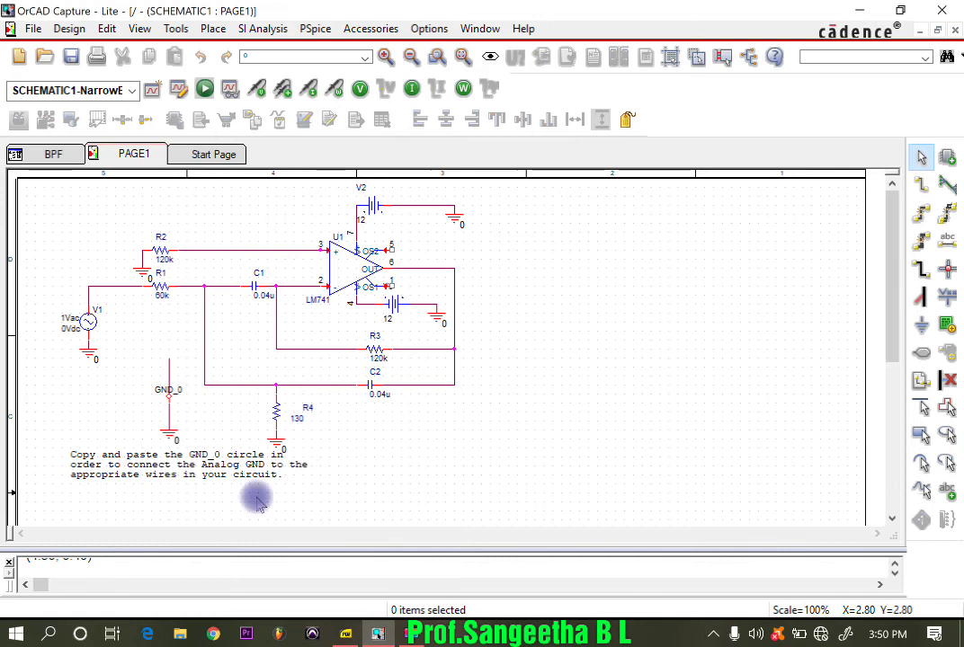
key(alt+Tab)
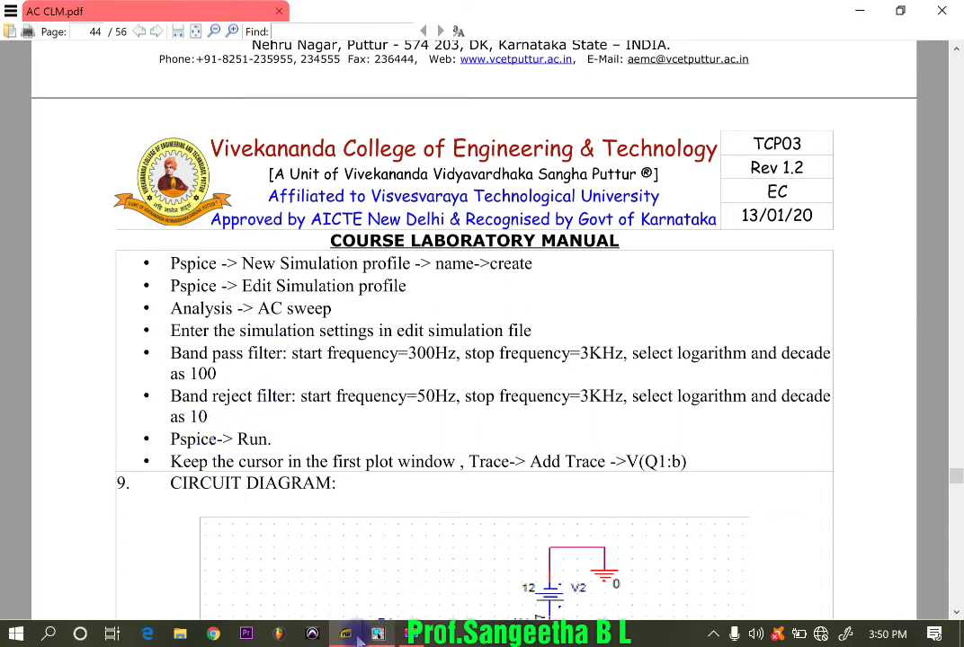
mouse_move(357, 636)
click(351, 536)
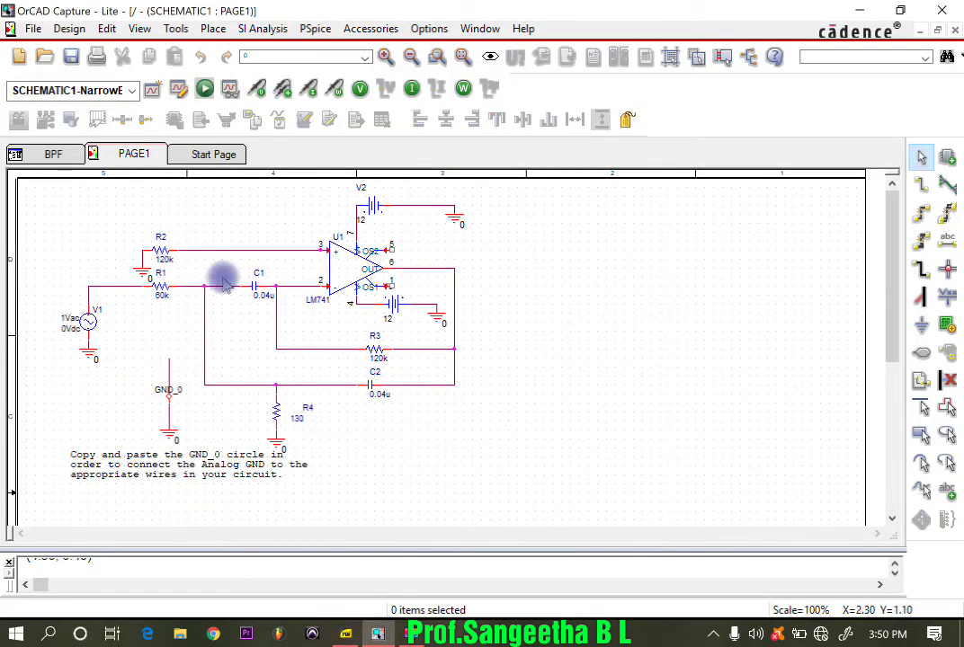
click(315, 28)
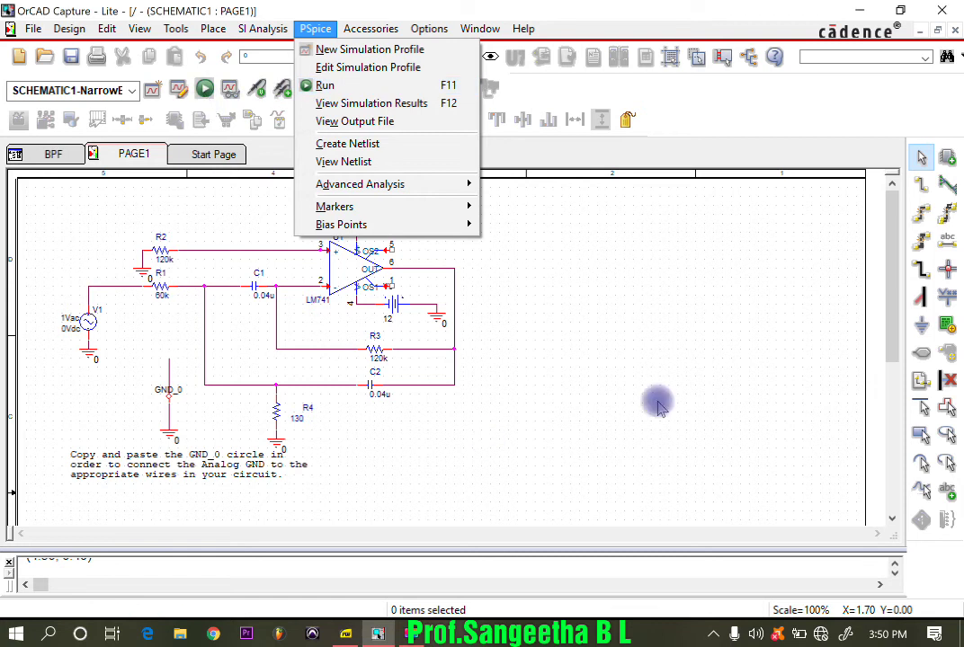
click(695, 390)
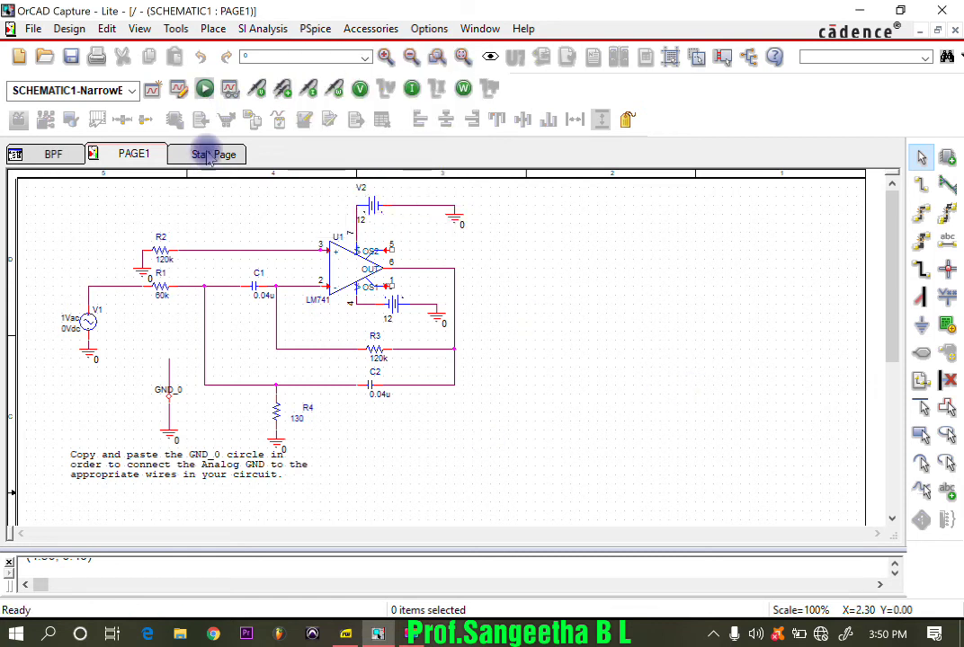
click(205, 90)
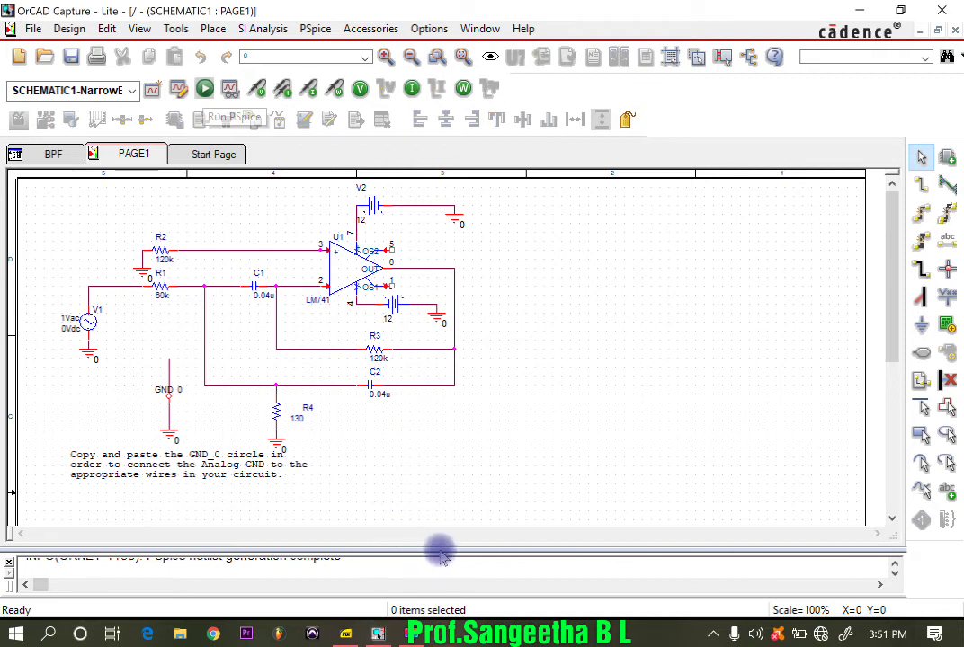
Step: Enlarge the session log area and read through the PSpice netlist messages
click(351, 556)
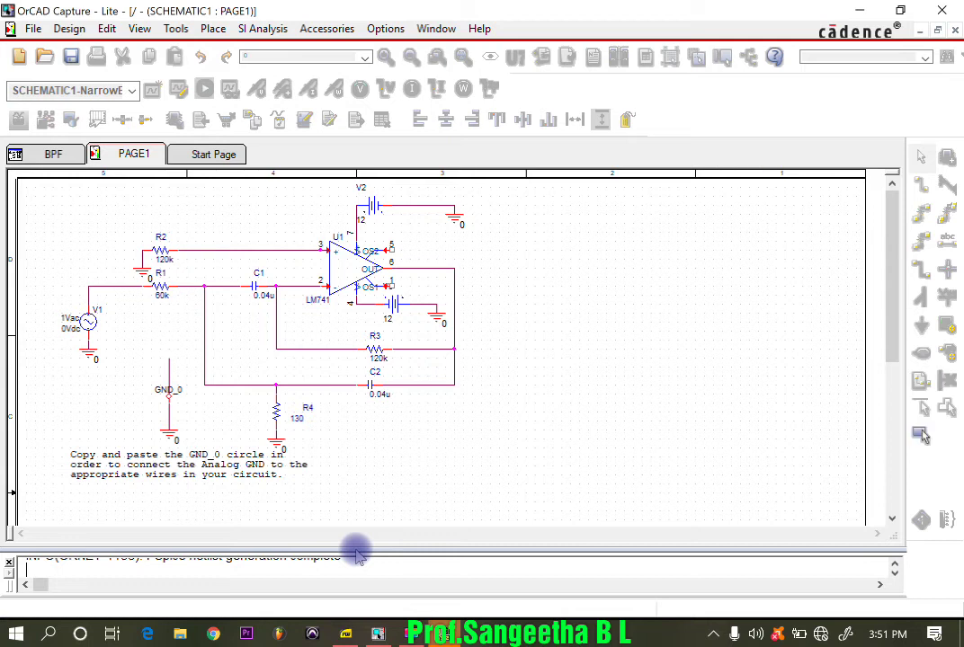
drag(356, 552, 361, 526)
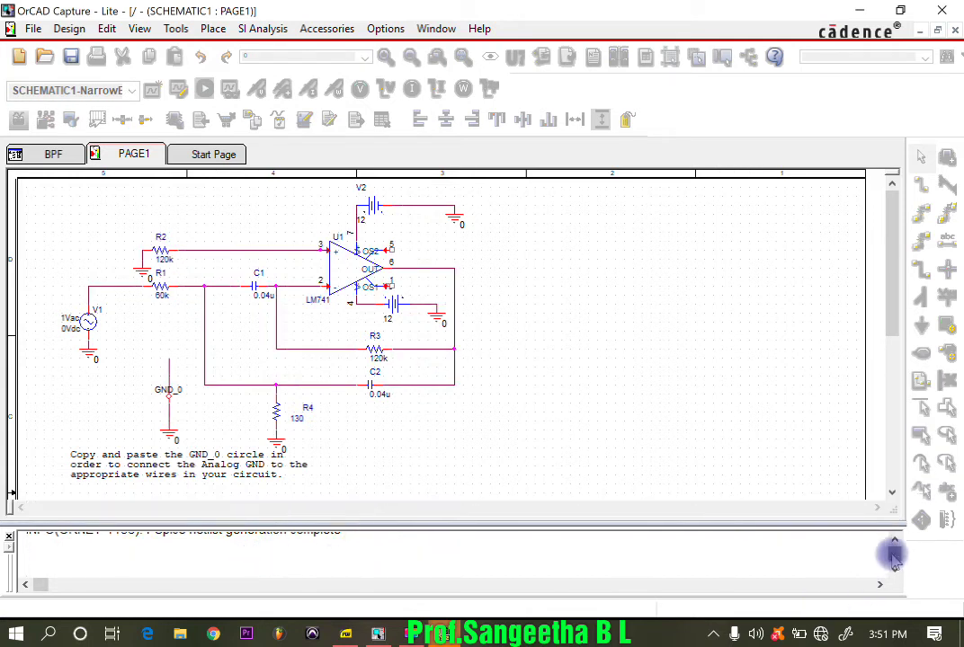
scroll(894, 544, up, 2)
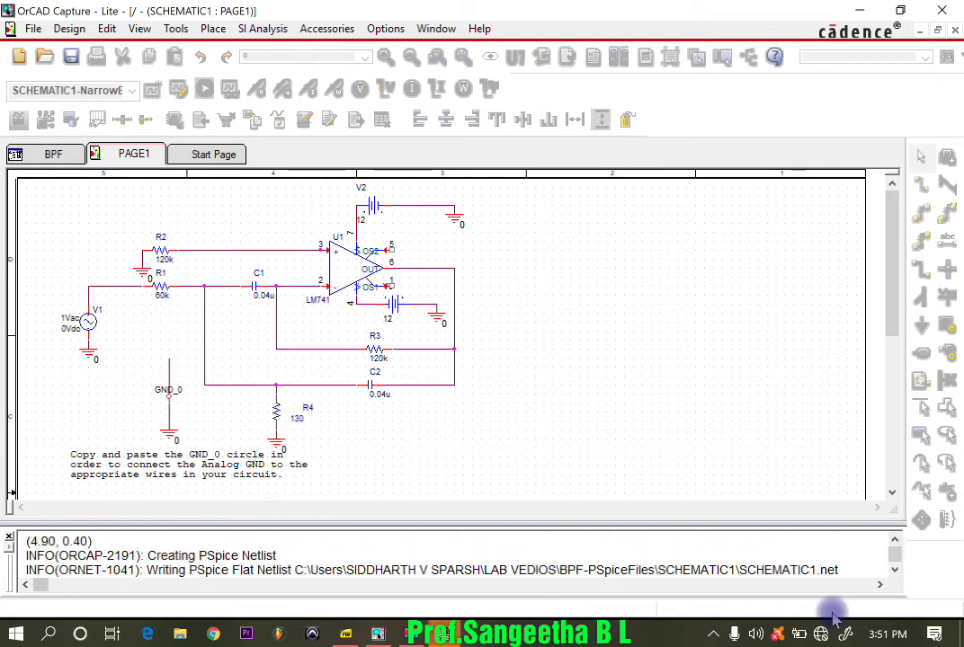
click(895, 569)
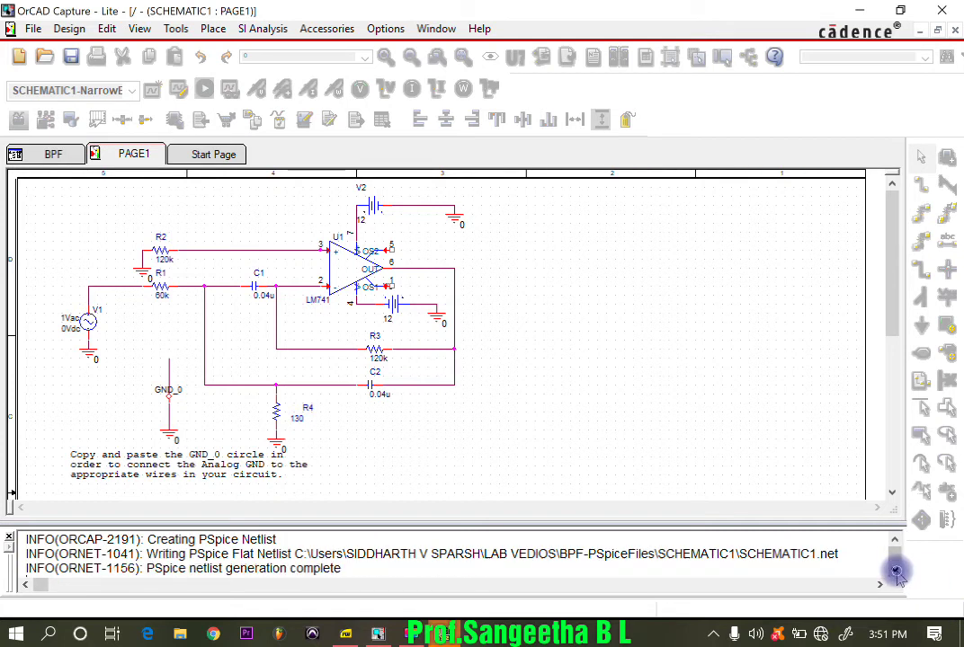
click(894, 570)
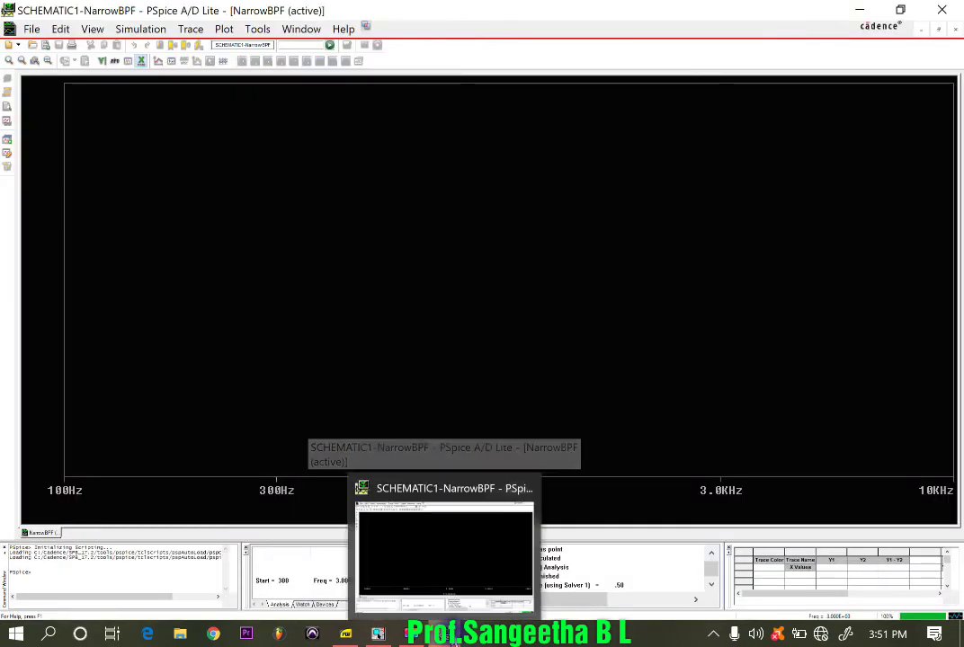
Step: Return to schematic PAGE1 in OrCAD Capture and place a voltage marker on the op-amp output wire
click(455, 636)
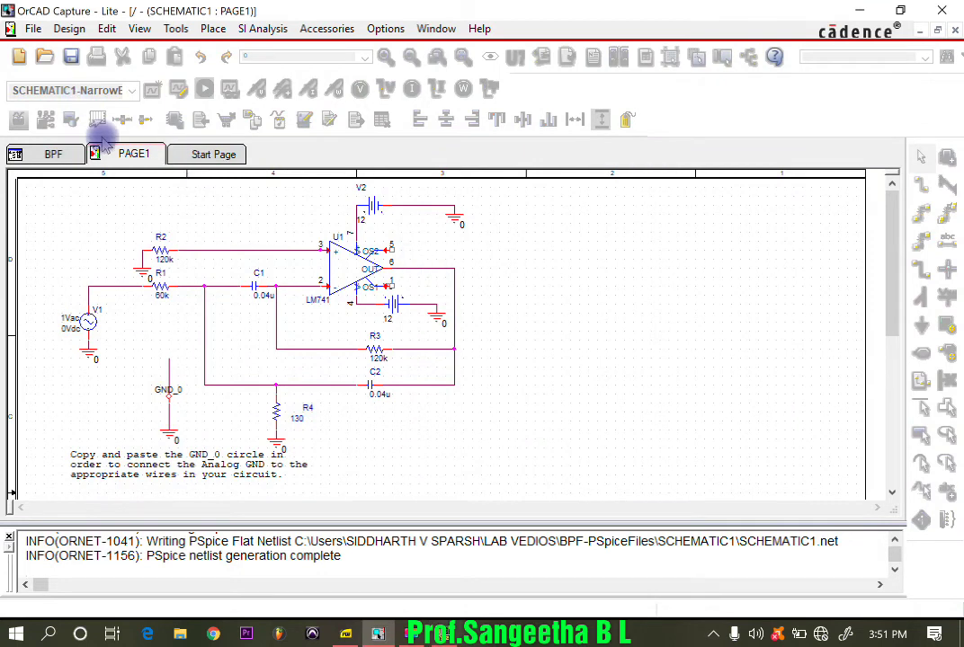
click(74, 153)
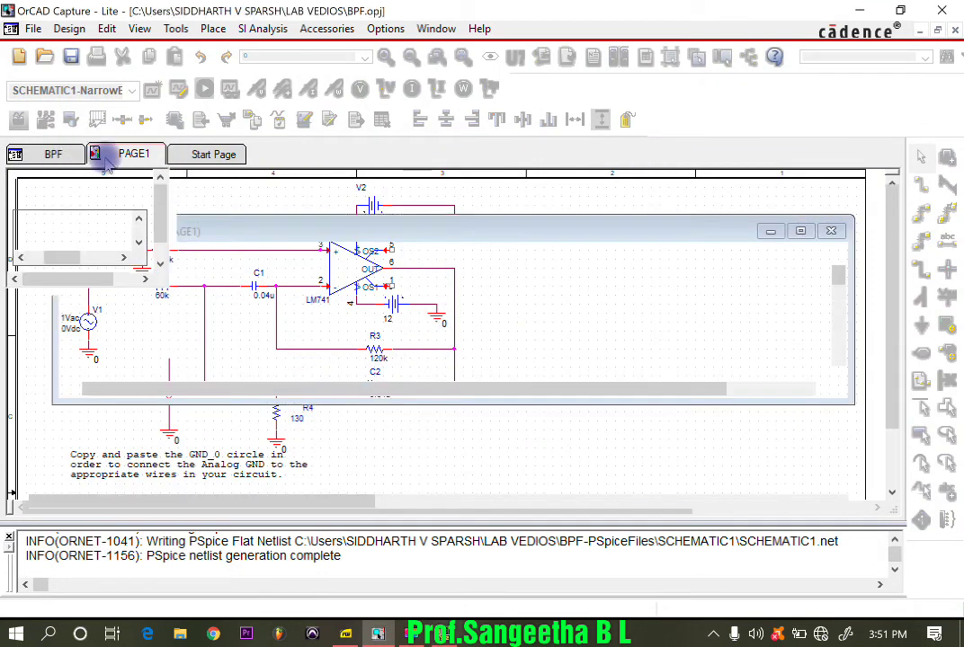
click(125, 155)
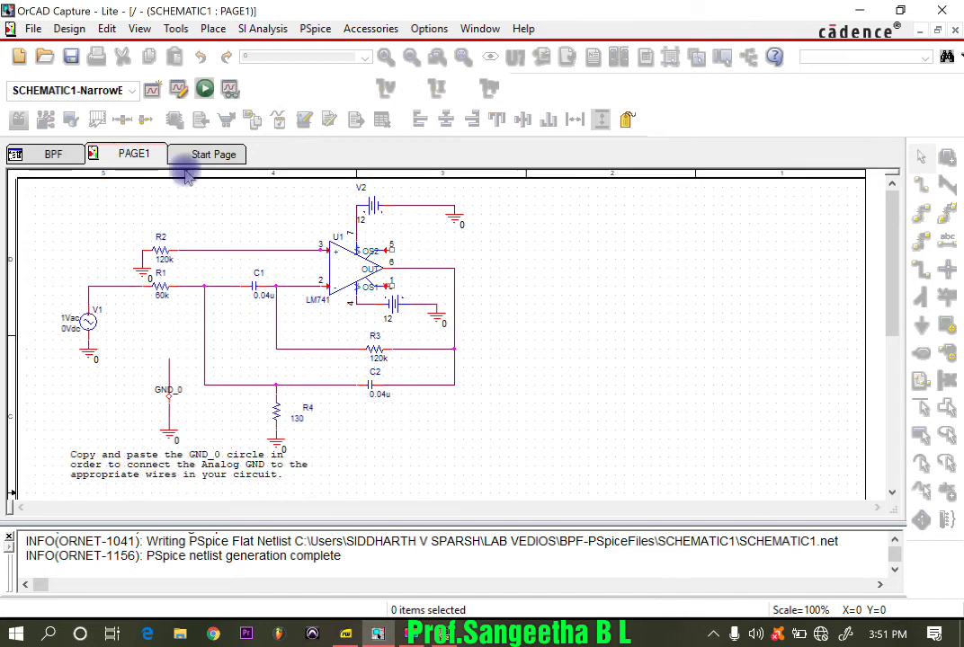
click(260, 88)
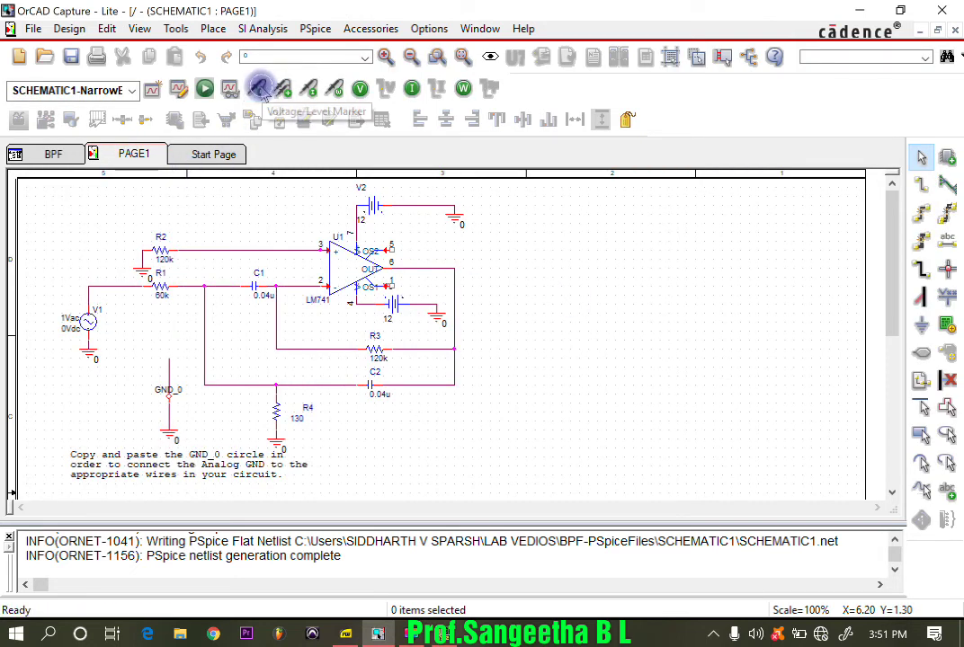
click(422, 271)
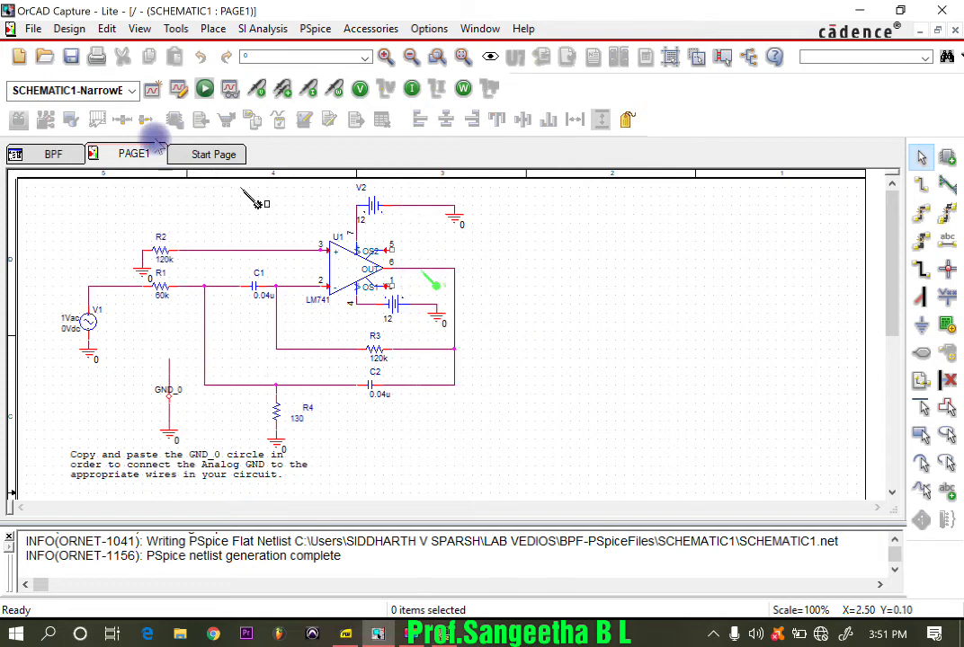
Step: Run the NarrowBPF simulation in PSpice and turn on data point marks for the frequency response curve
click(204, 88)
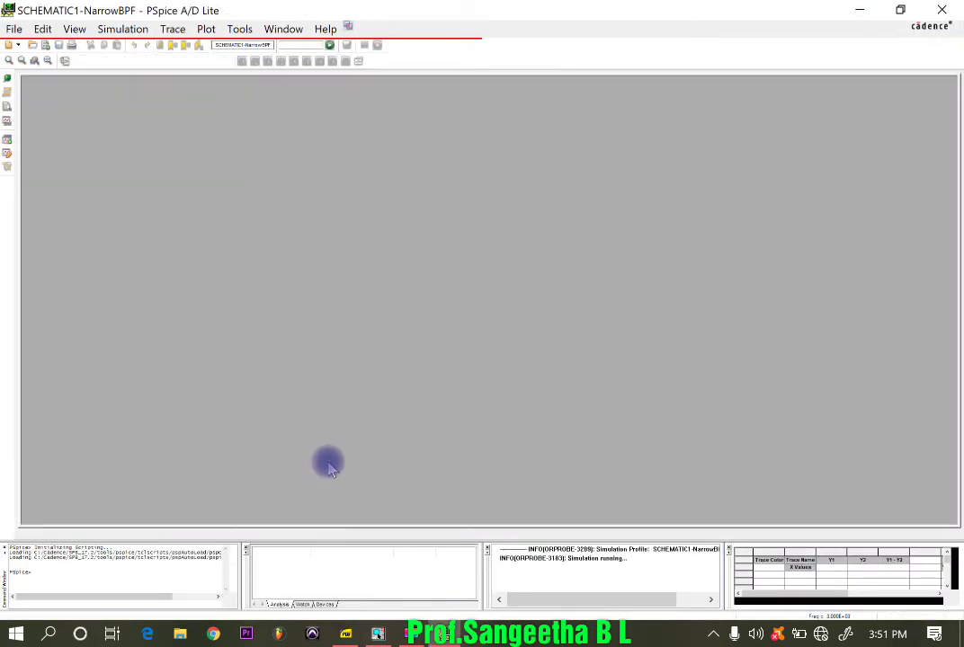
mouse_move(445, 633)
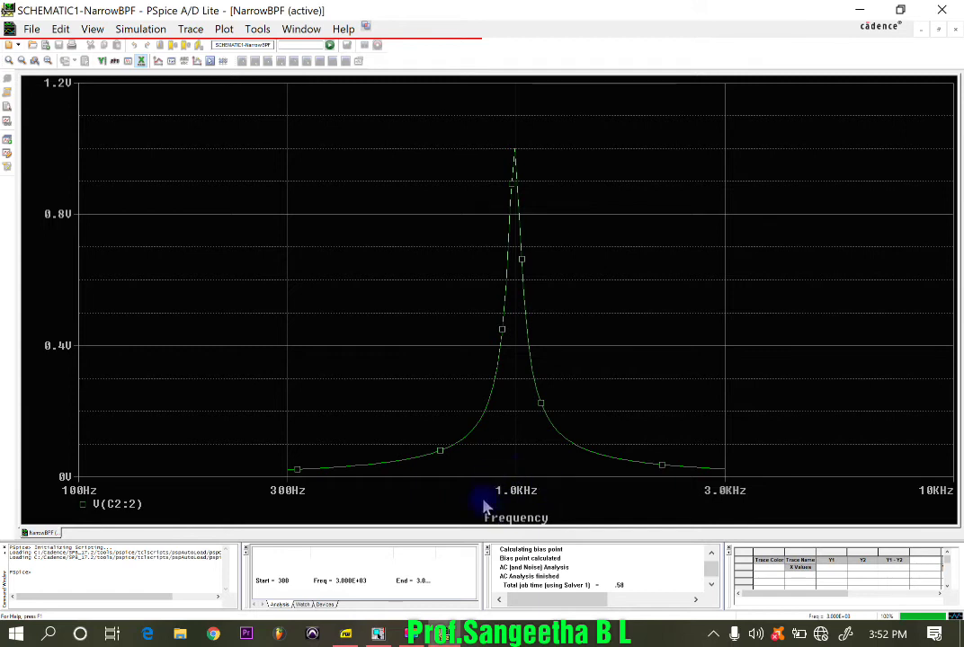
right_click(516, 159)
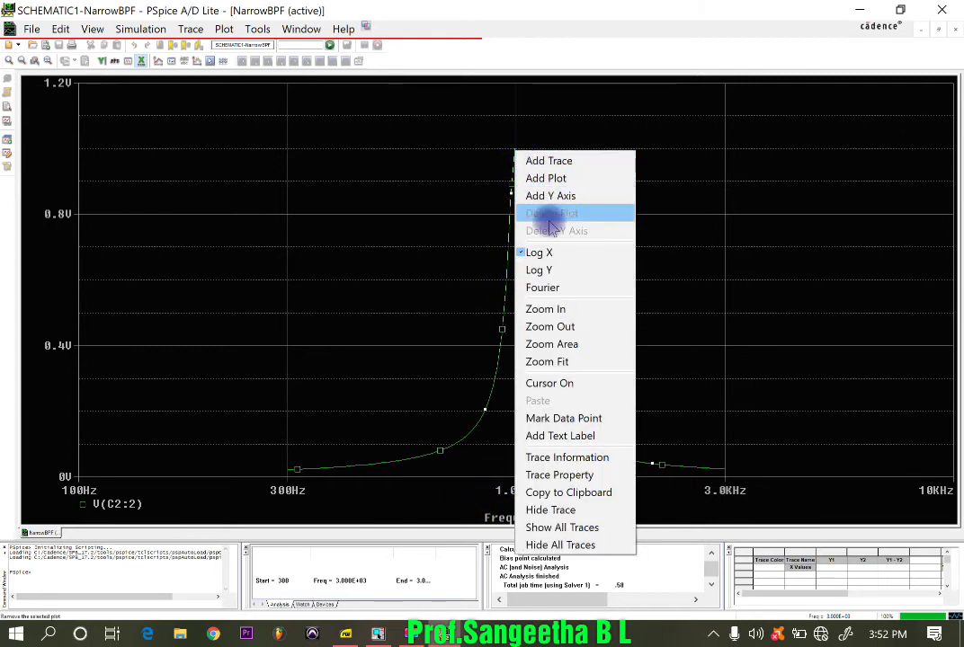
click(572, 418)
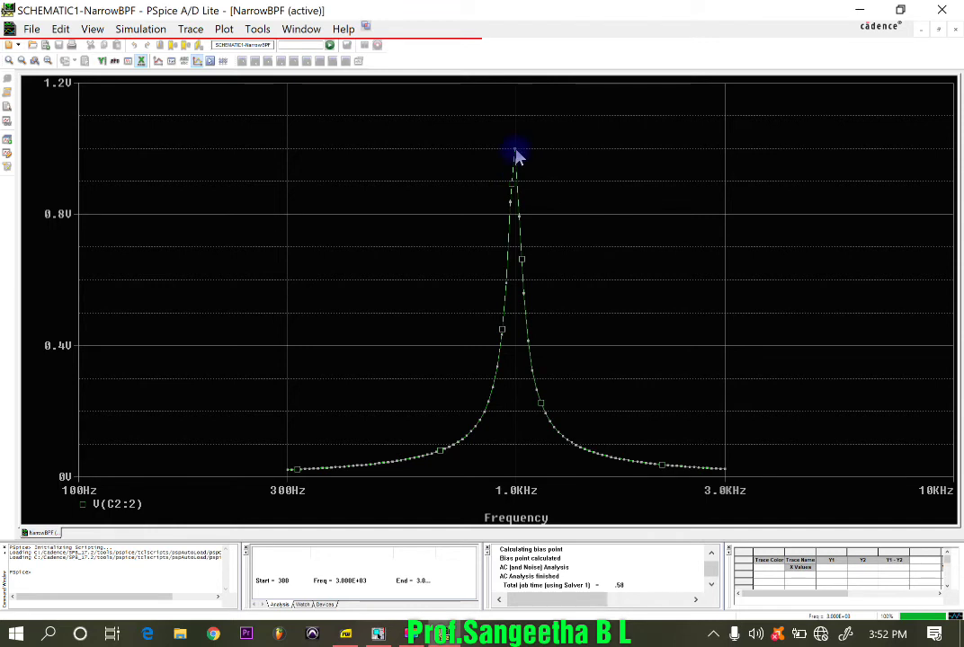
Step: Turn the data point marks on the V(C2:2) curve off and back on
right_click(514, 185)
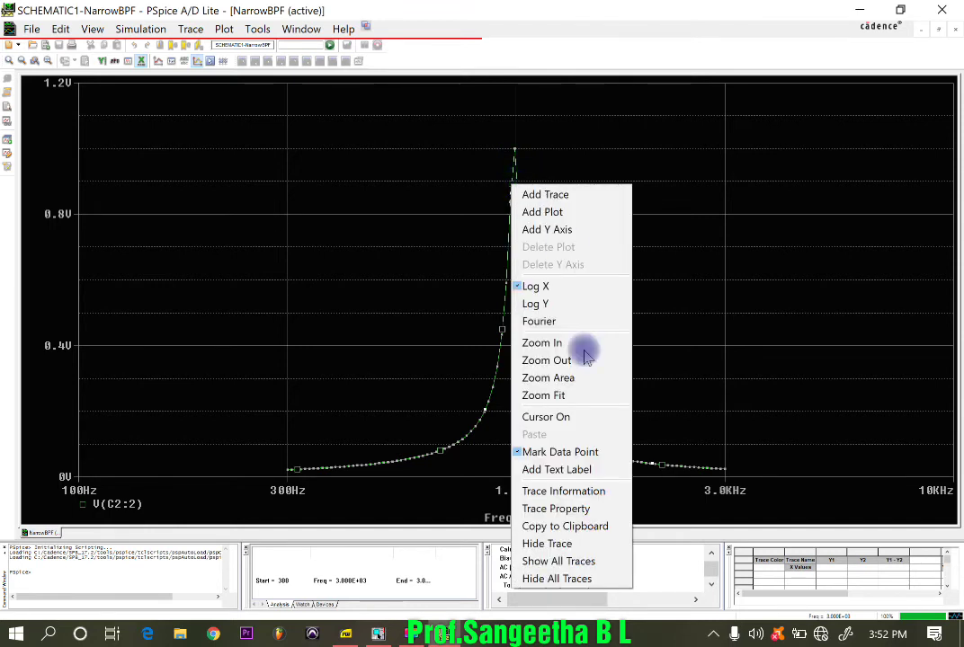
click(575, 451)
click(510, 185)
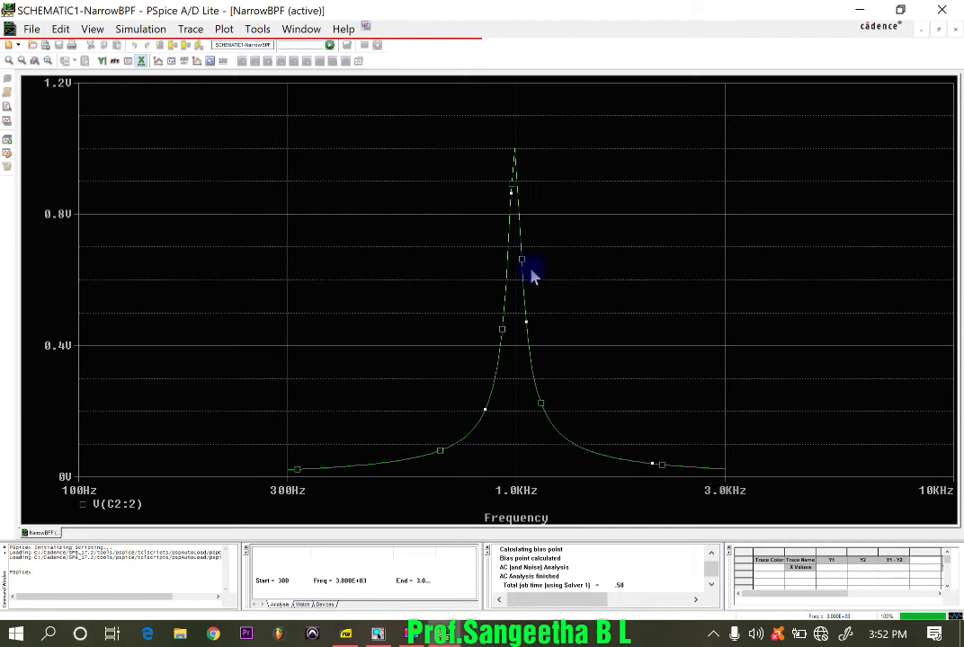
right_click(515, 157)
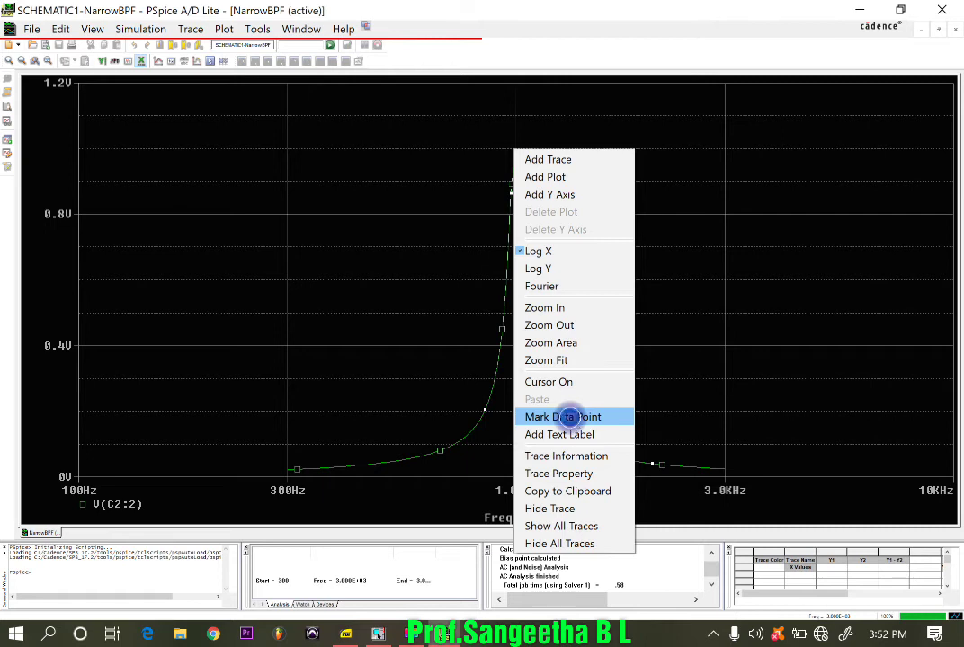
click(570, 417)
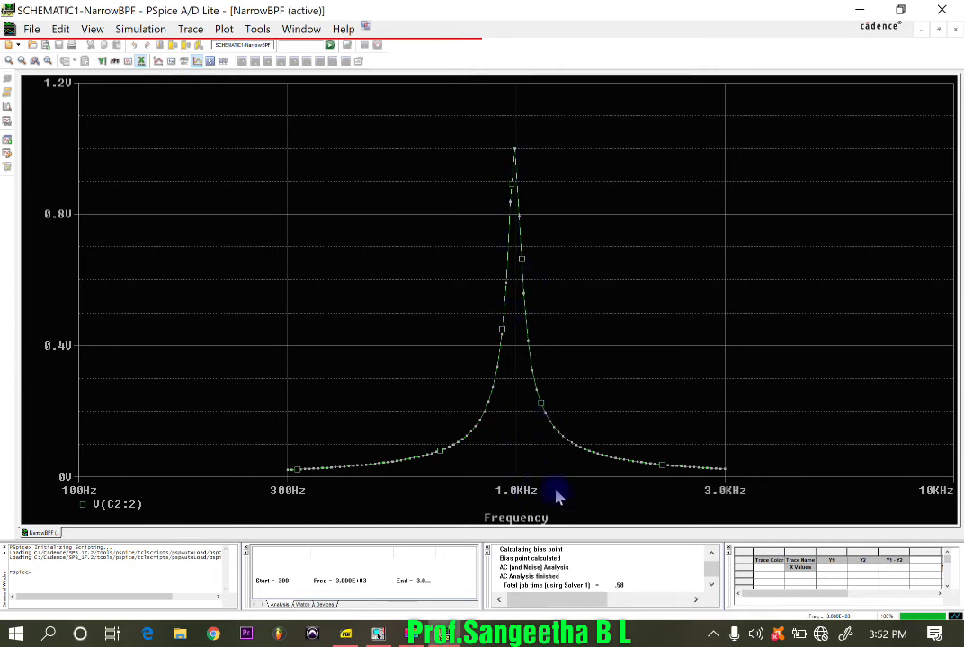
Step: View the trace information of the V(C2:2) curve near its peak and close it
right_click(522, 288)
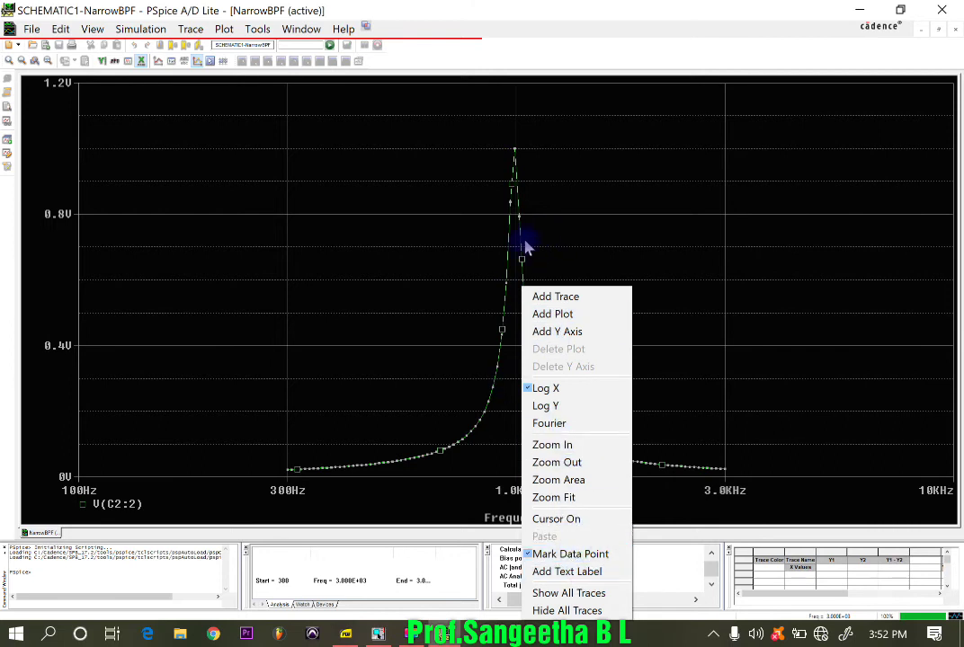
click(520, 181)
right_click(516, 176)
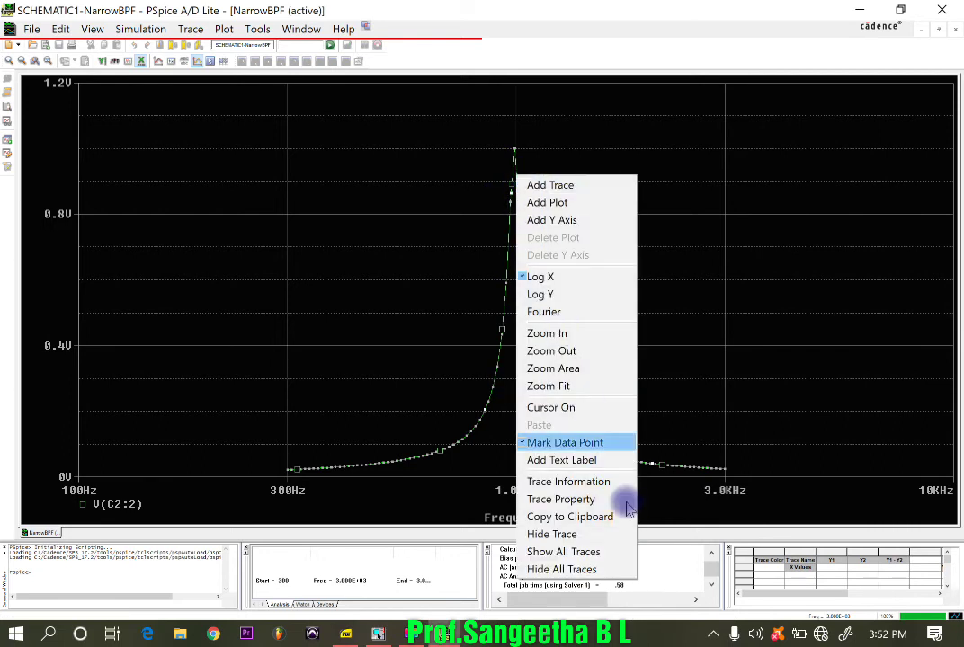
click(550, 481)
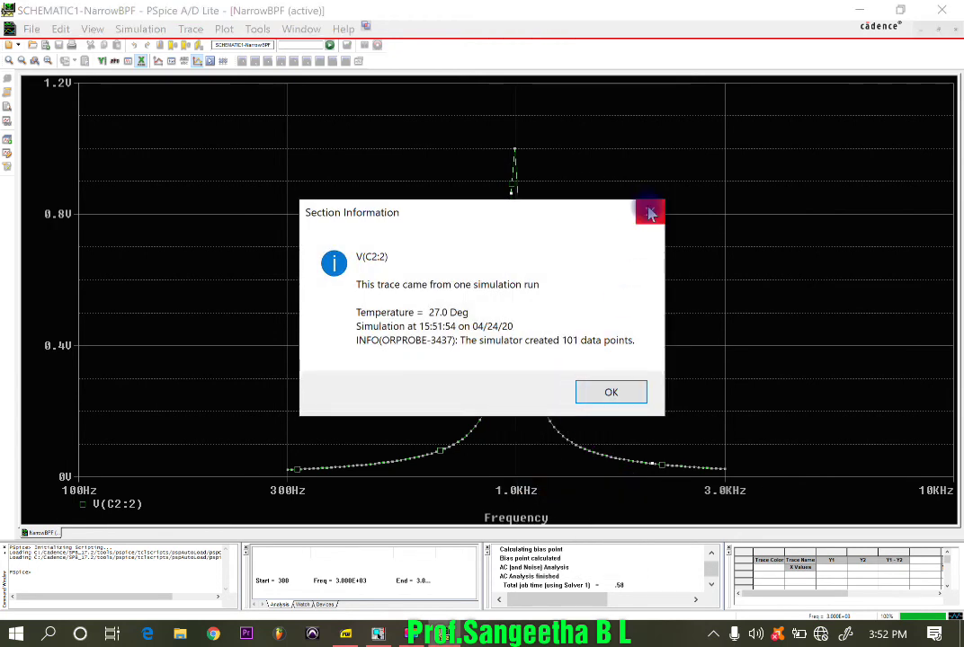
click(650, 212)
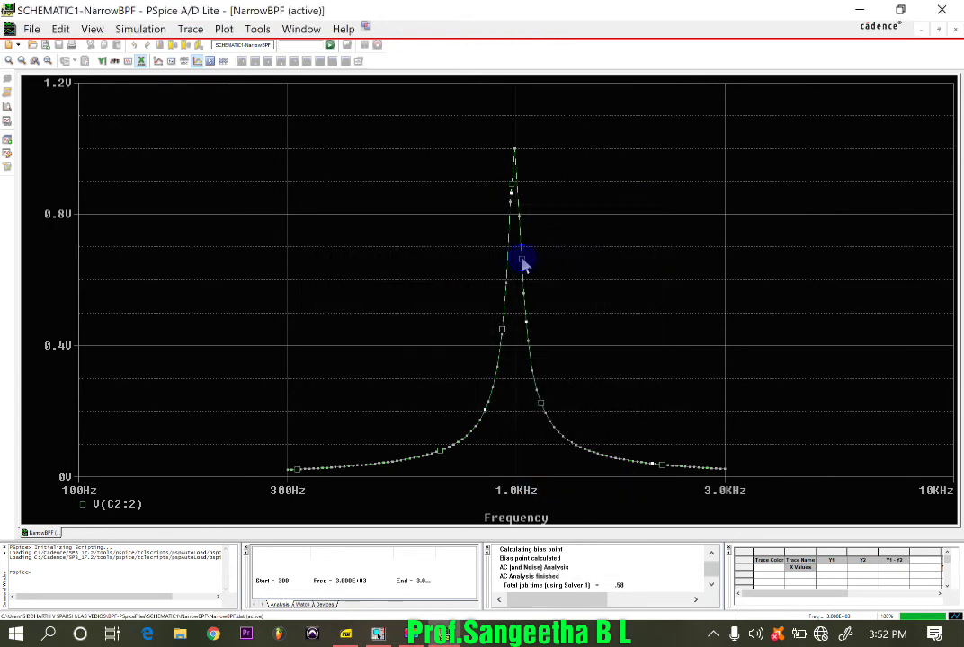
right_click(524, 262)
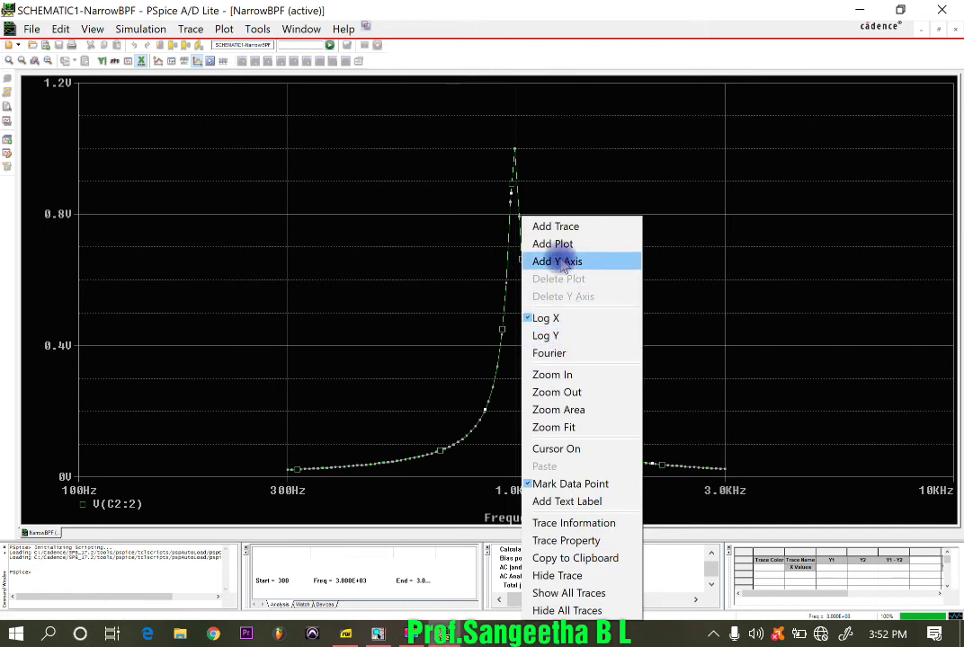
click(725, 299)
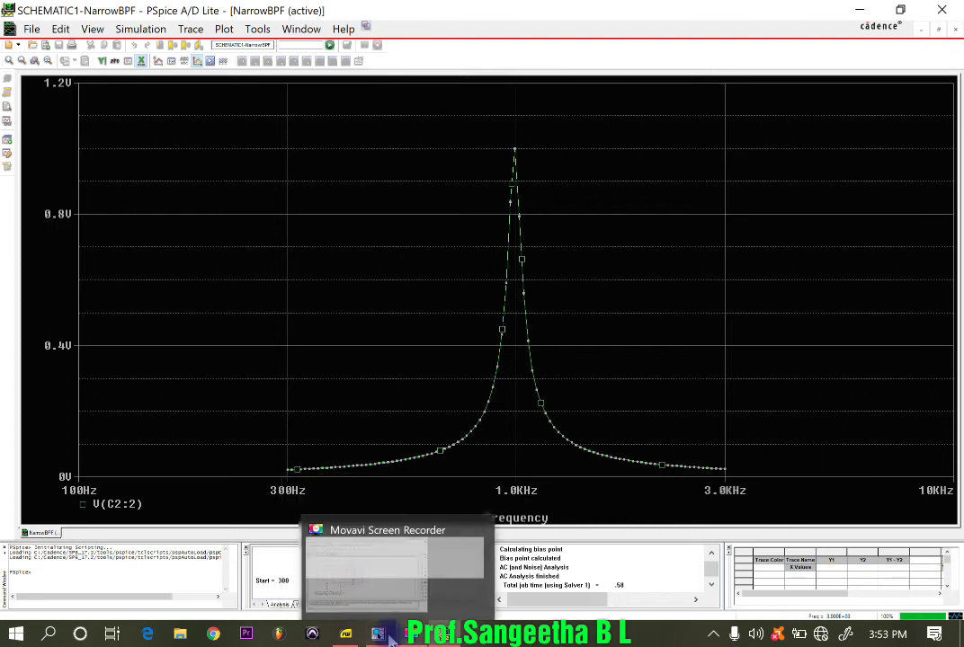
Step: Open the lab manual at the observation table and highlight the band pass filter's designed high frequency, 1.05KHz
click(345, 634)
scroll(328, 443, down, 8)
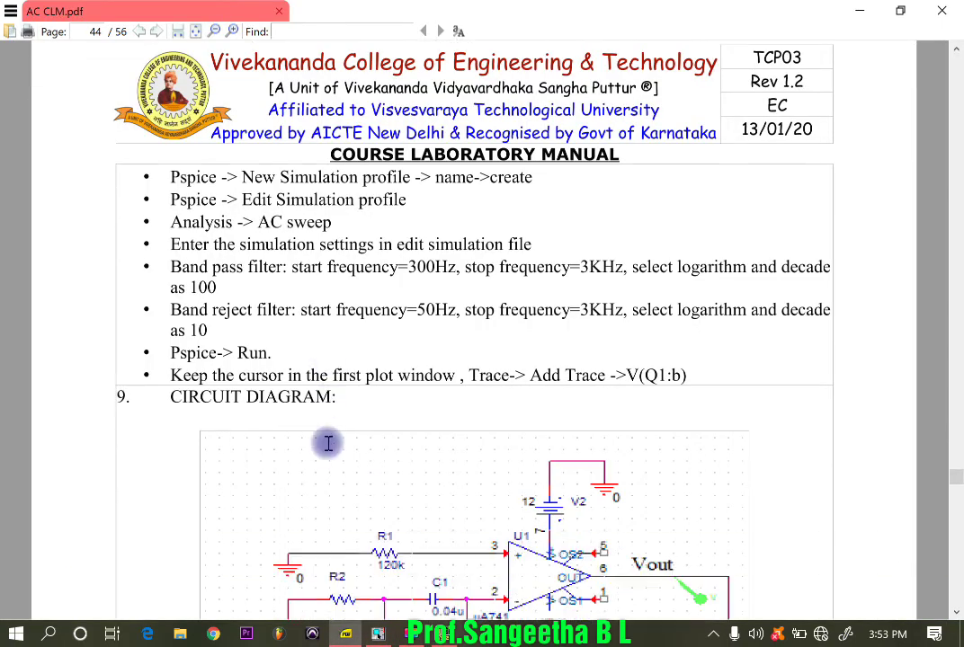
scroll(328, 443, down, 20)
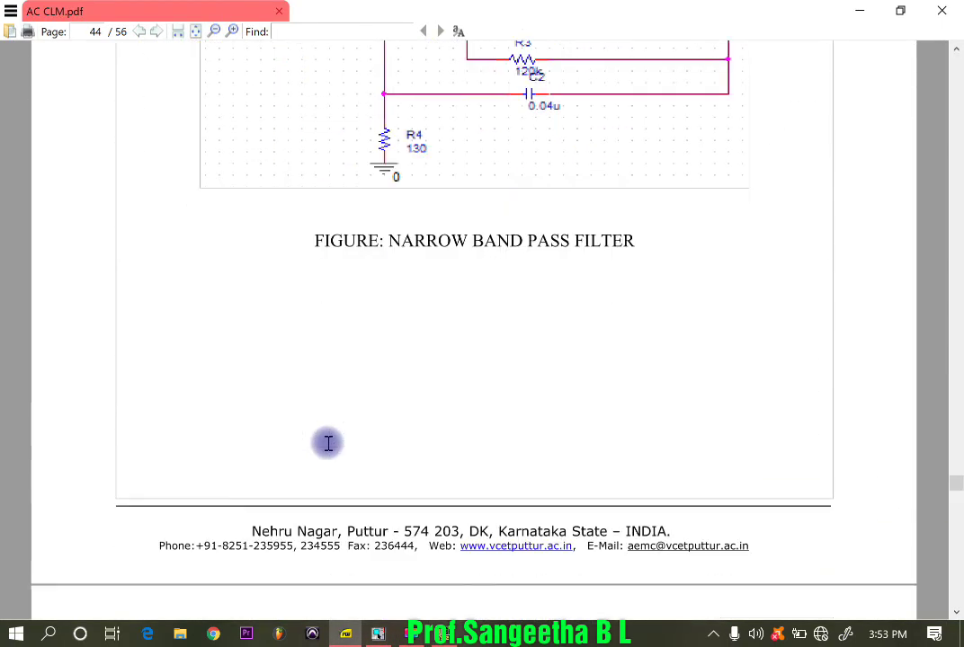
scroll(328, 443, down, 11)
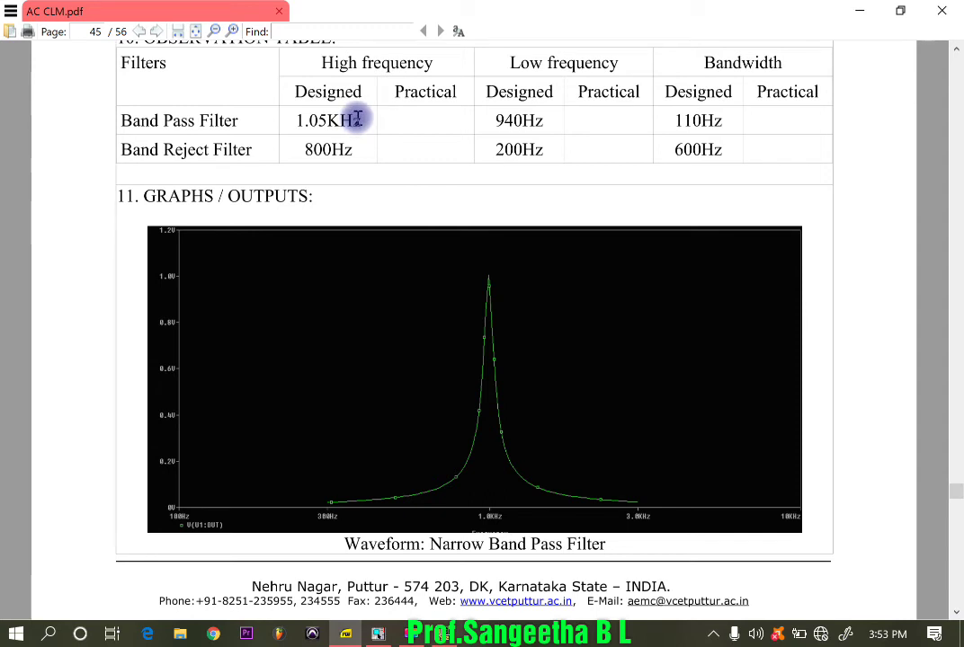
drag(362, 119, 299, 121)
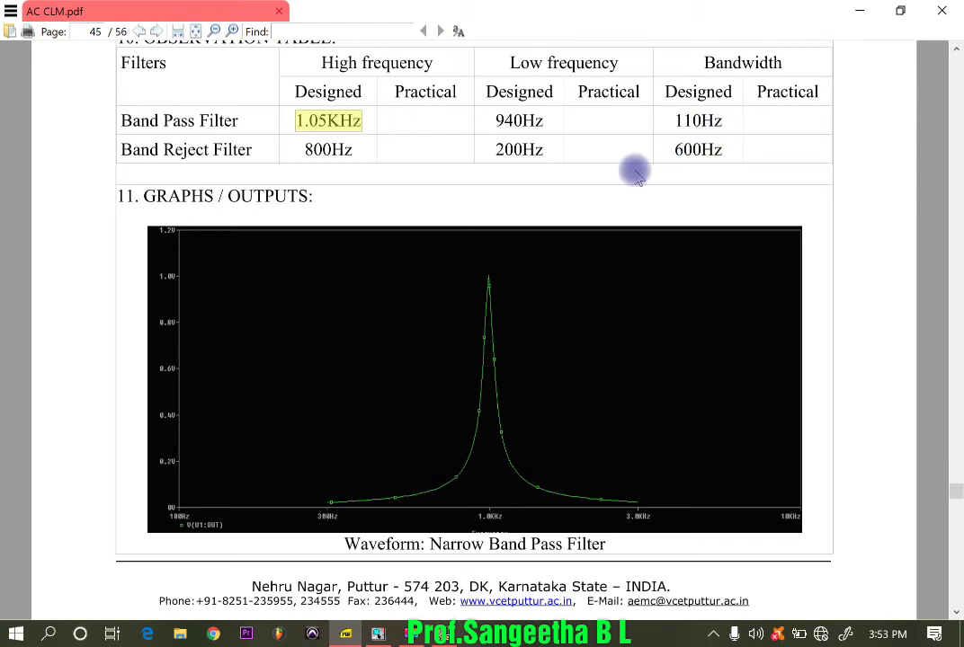
Step: Return to the PSpice plot and switch the data point marks off and on again
mouse_move(441, 634)
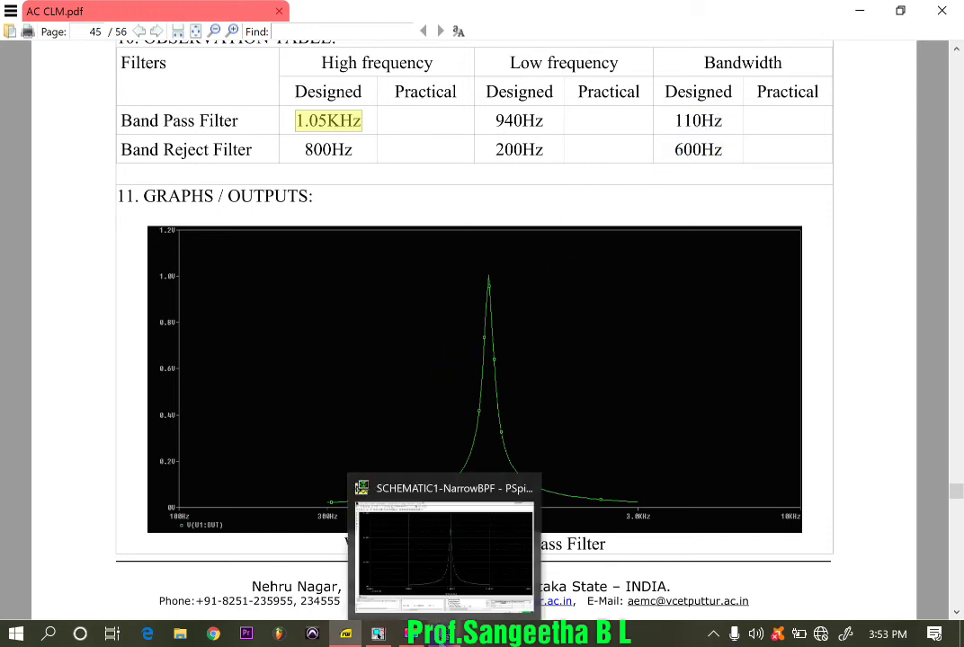
click(409, 584)
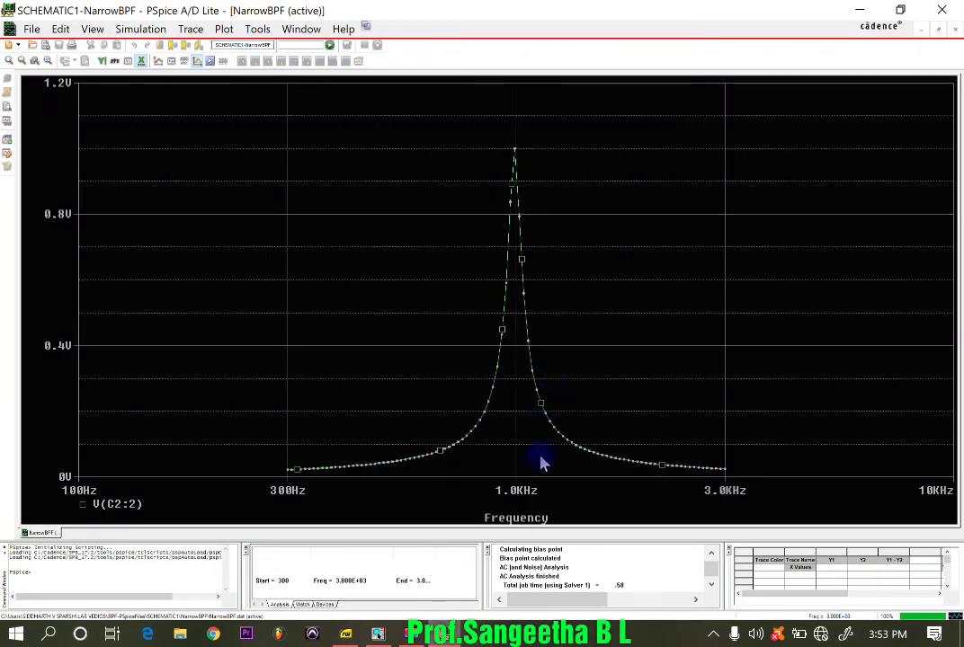
right_click(554, 376)
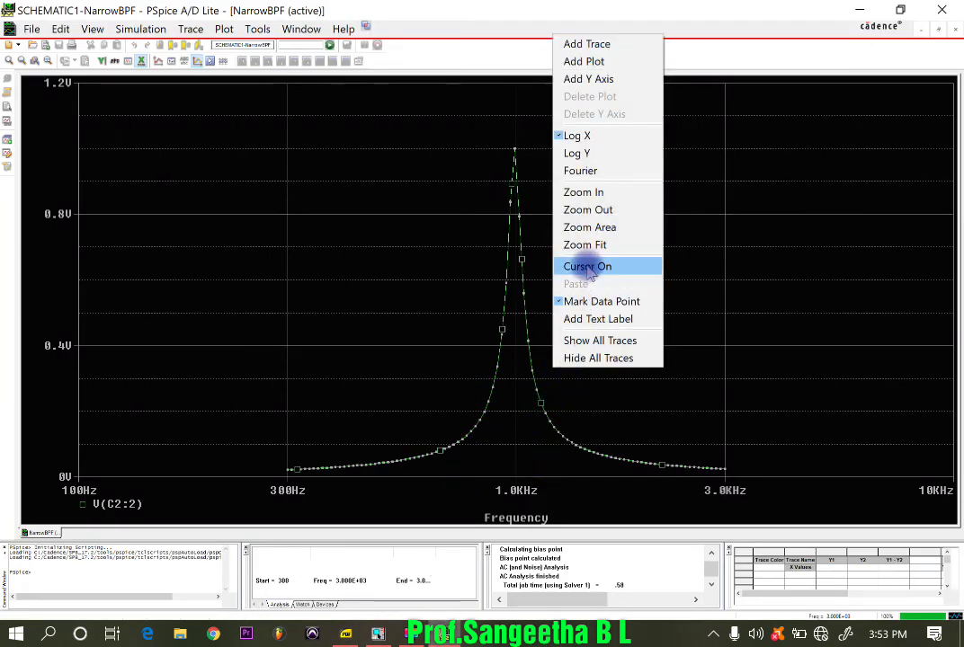
click(576, 301)
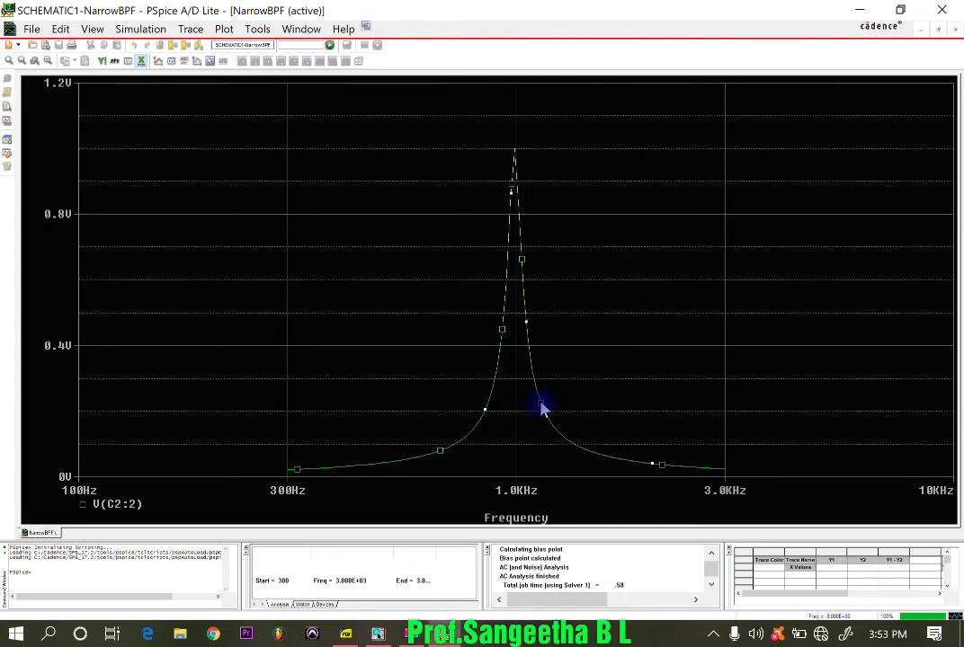
right_click(576, 370)
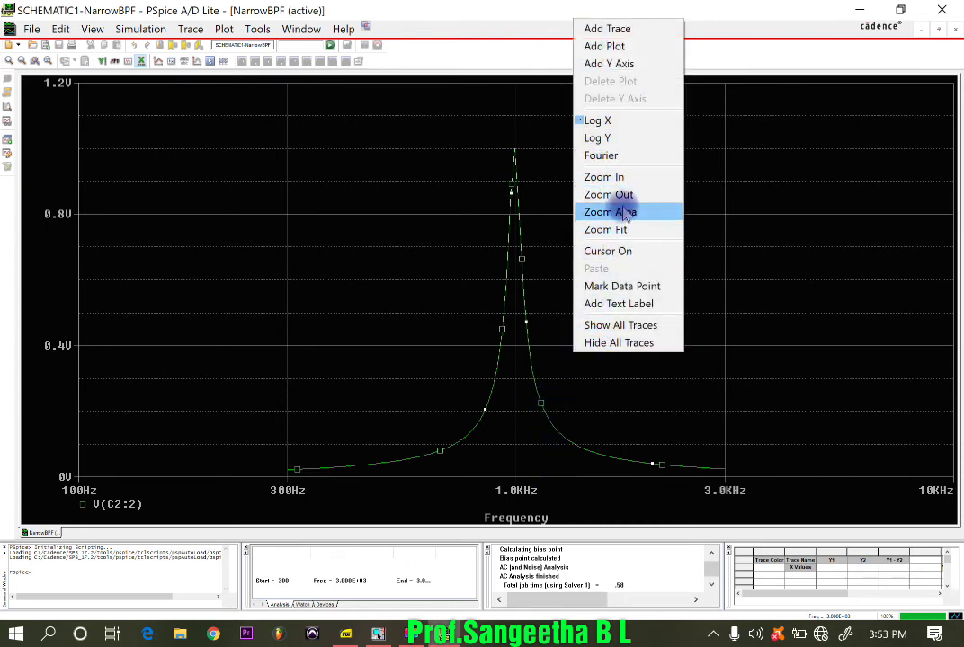
click(622, 287)
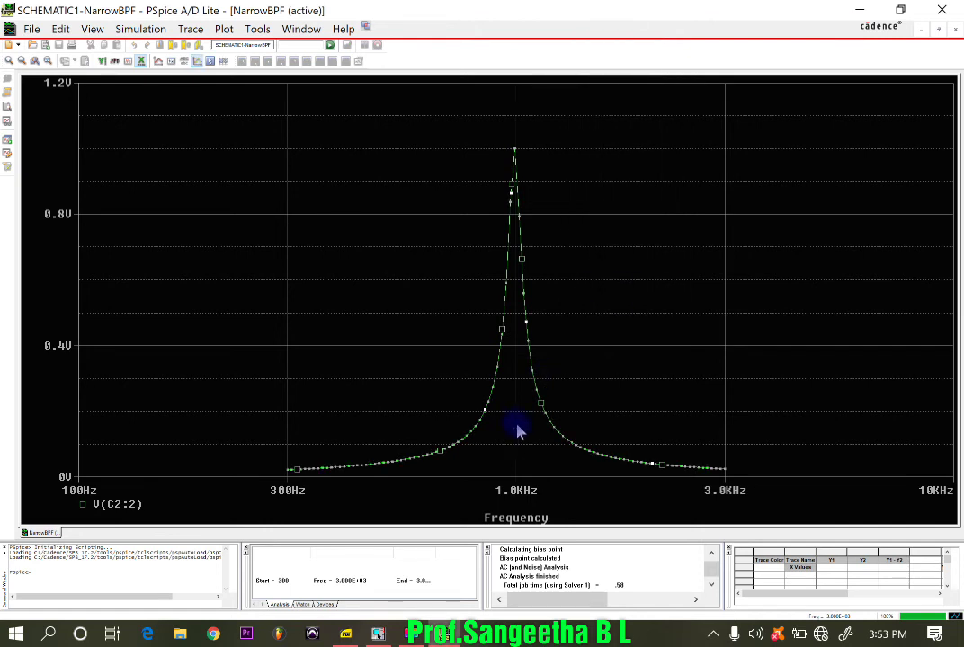
right_click(541, 407)
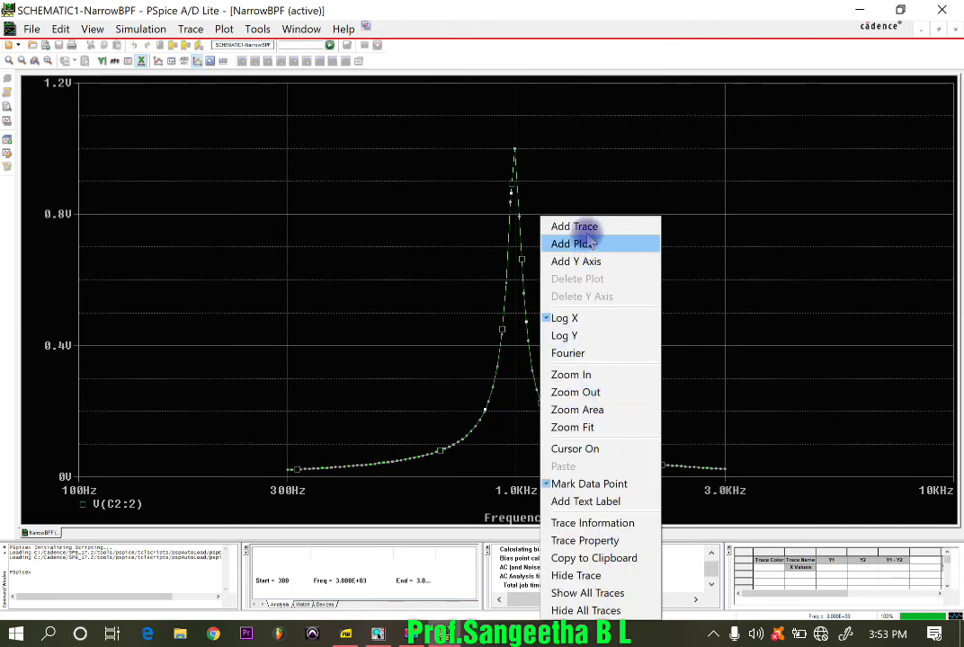
click(594, 228)
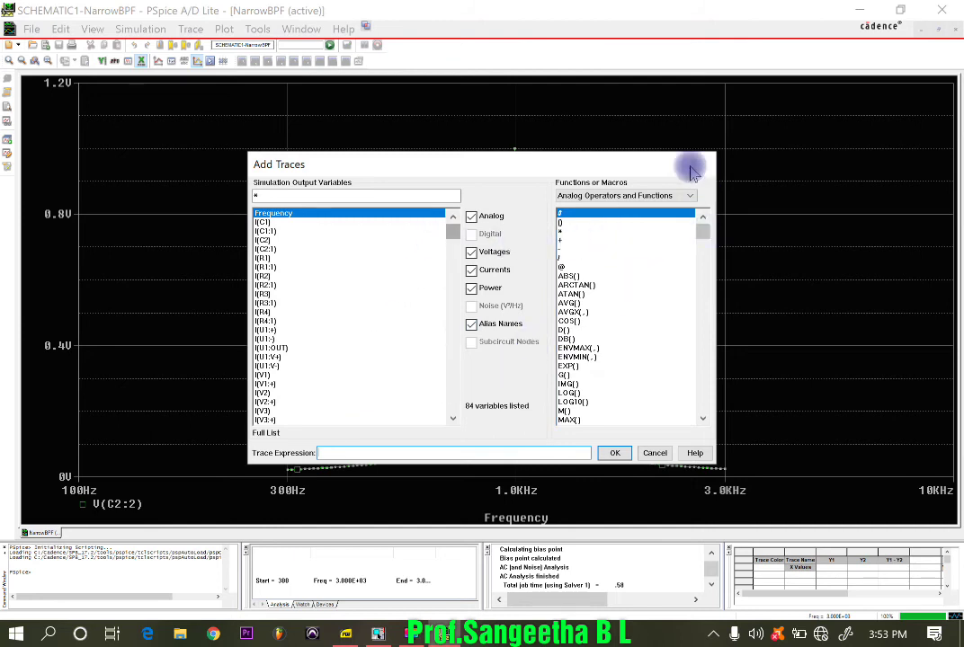
click(655, 453)
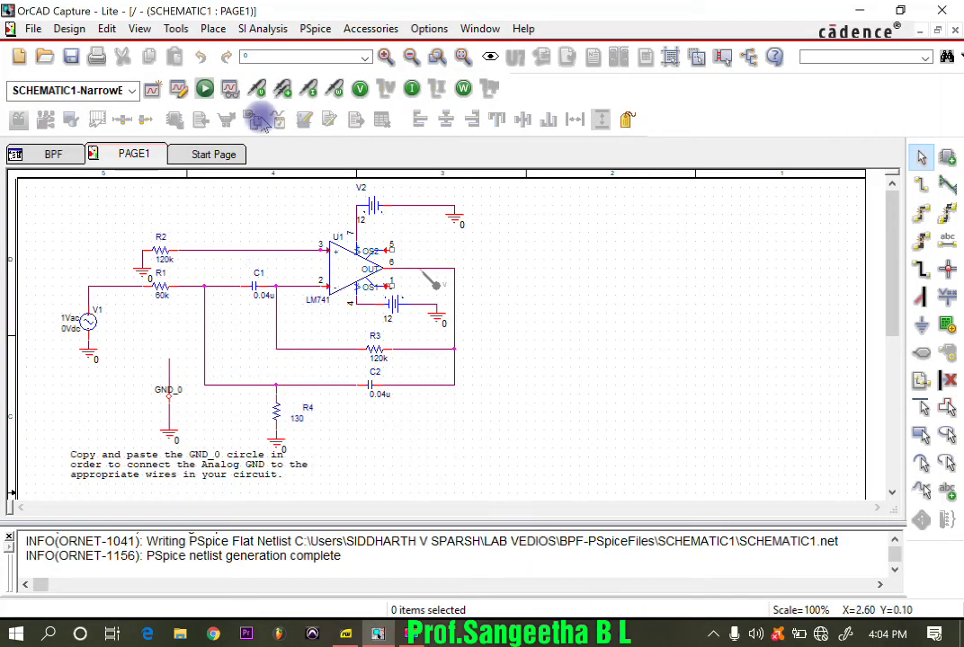
Step: Run the NarrowBPF simulation again from the OrCAD Capture schematic and bring up its response plot in PSpice
click(315, 29)
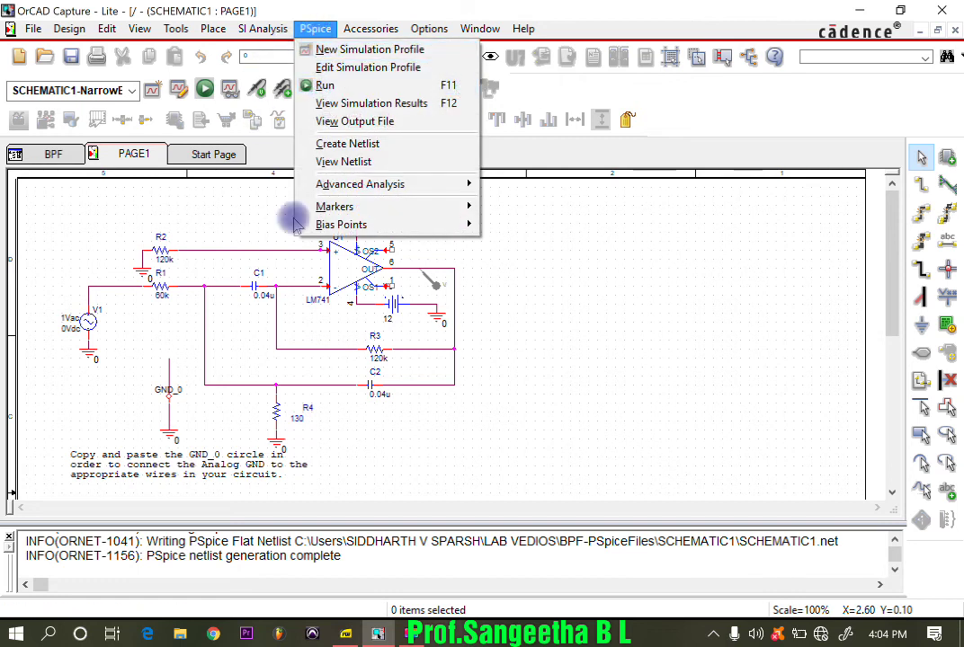
click(558, 341)
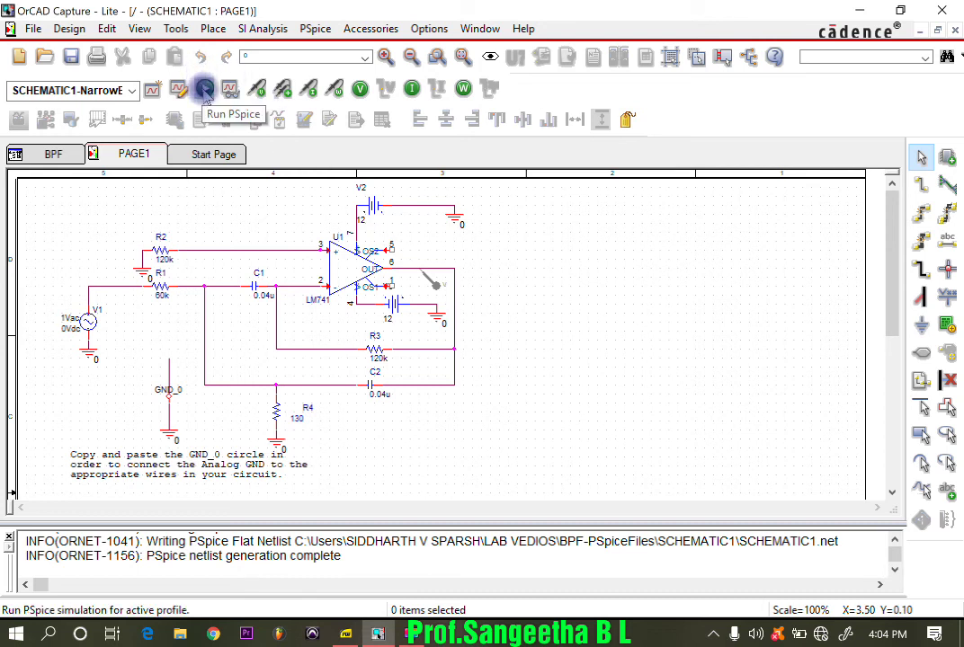
click(205, 89)
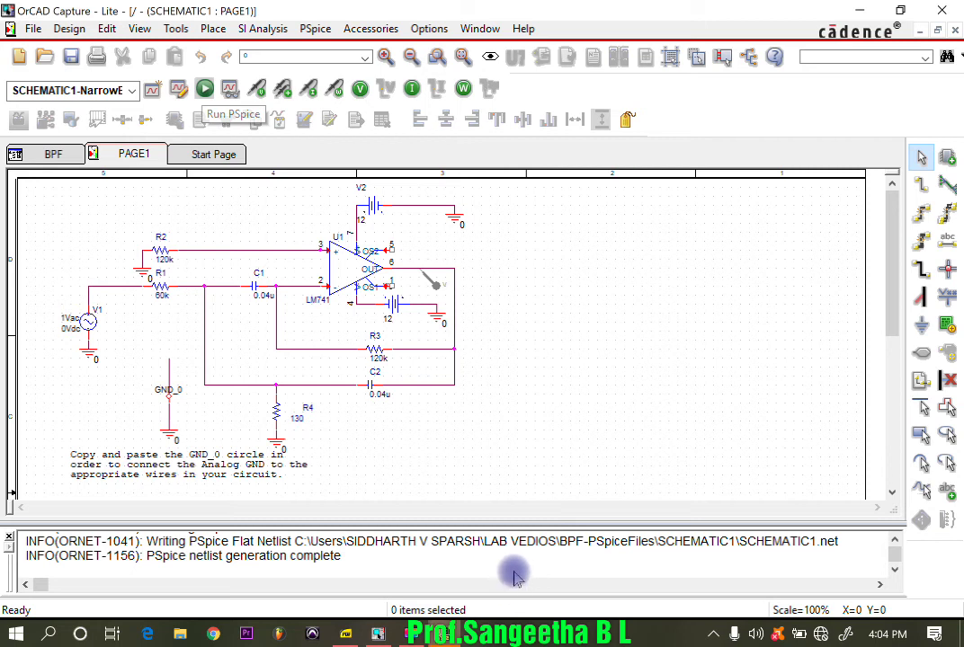
click(449, 633)
click(452, 633)
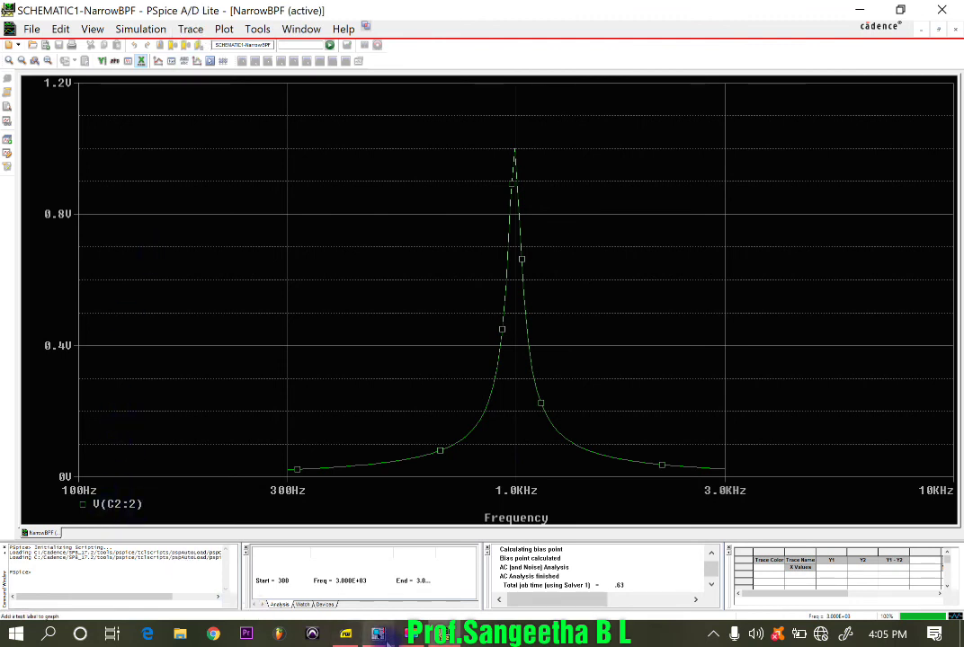
click(379, 634)
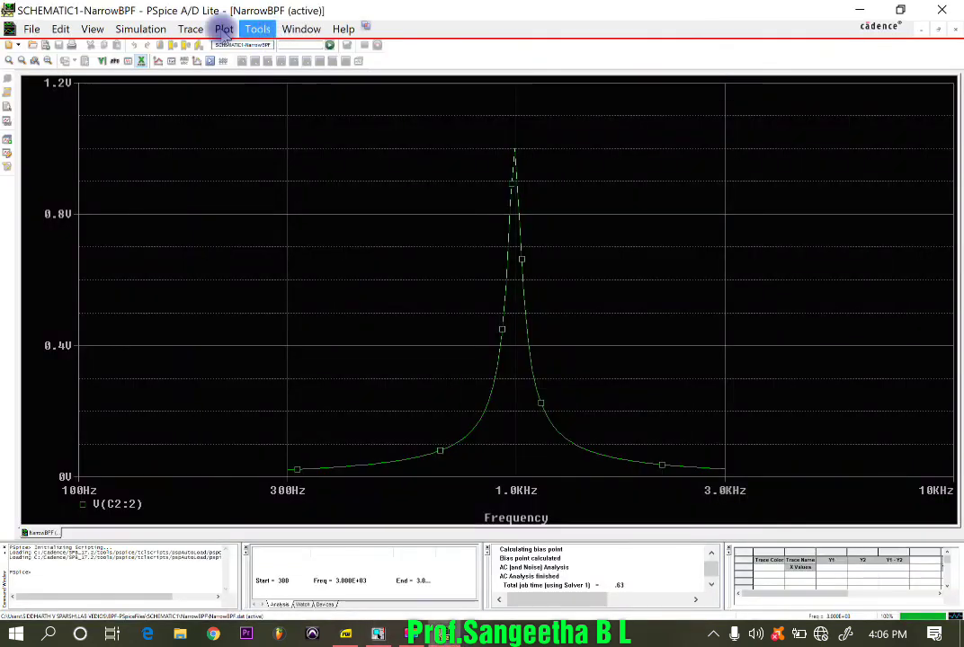
Step: Add a trace of the output variable V(C2:2) to the NarrowBPF frequency response plot
click(203, 32)
click(207, 32)
click(191, 30)
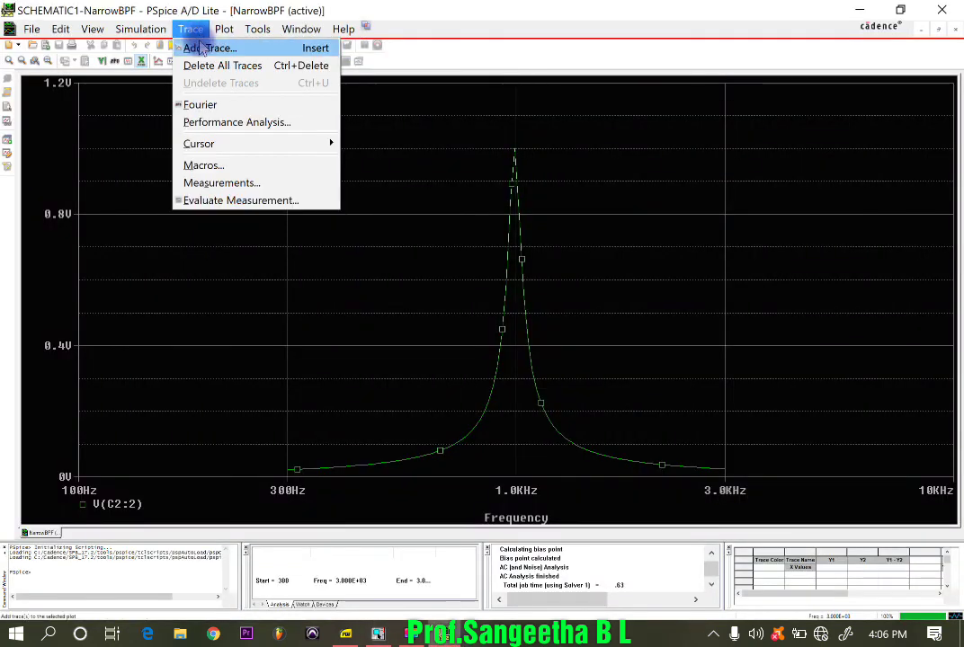
click(200, 49)
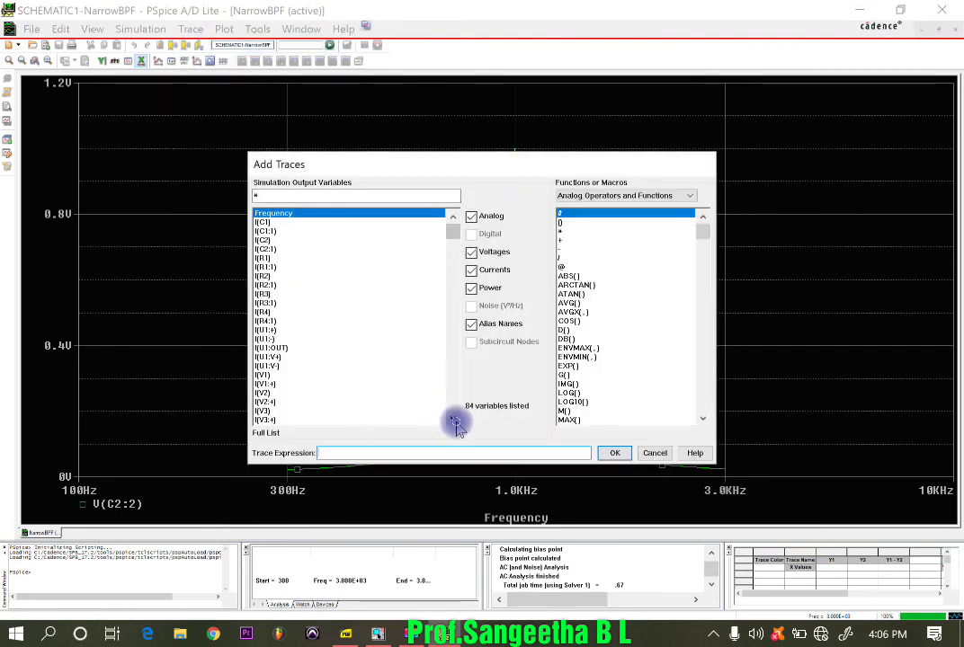
click(453, 418)
click(453, 419)
click(453, 418)
click(299, 402)
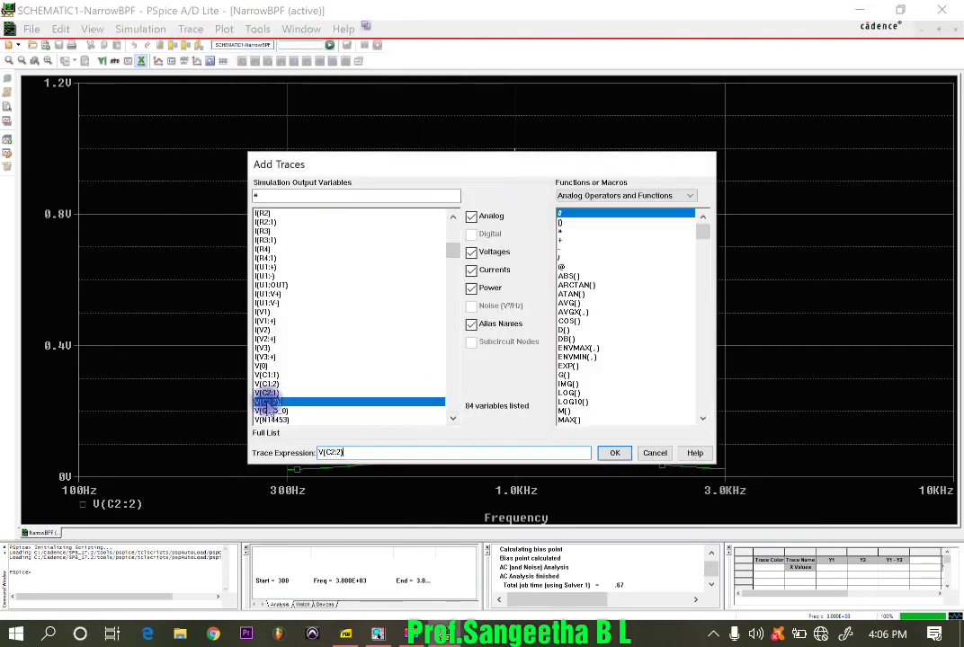
click(611, 453)
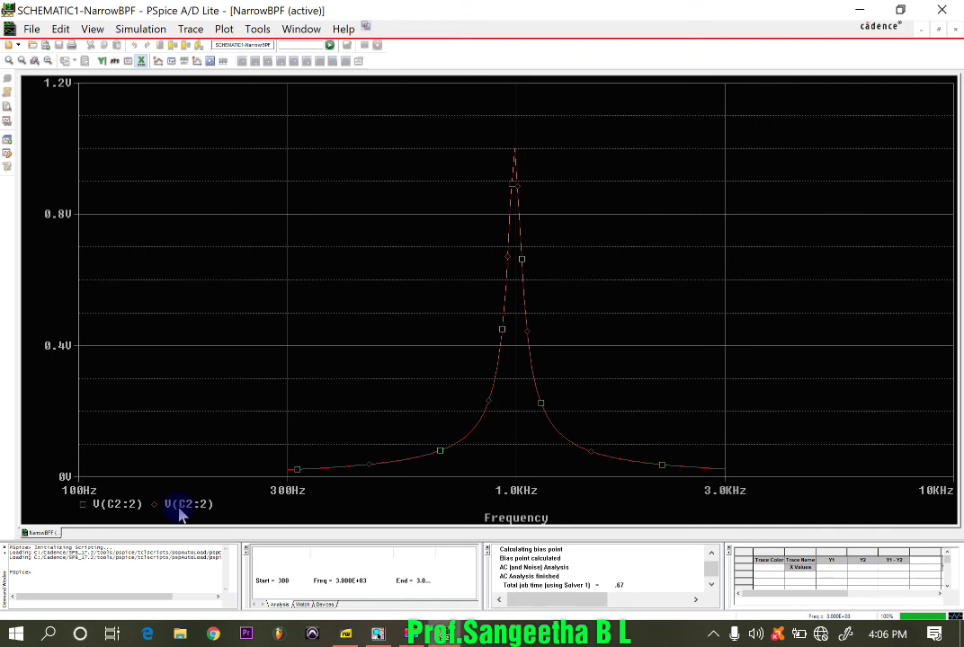
Step: Check the filter schematic in OrCAD Capture, return to the PSpice response plot and close the PSpice window
click(378, 634)
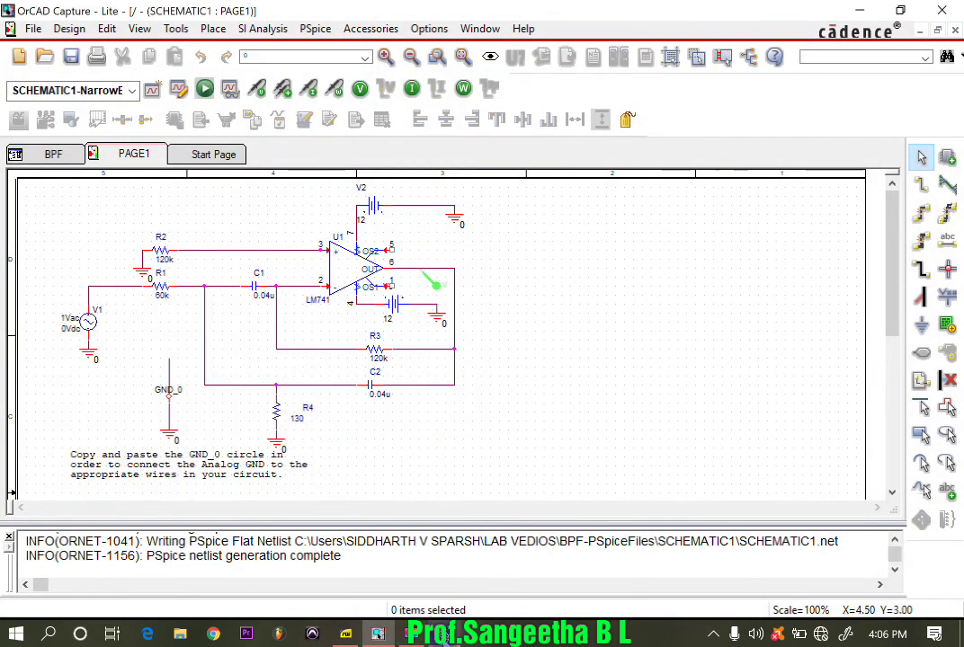
click(443, 637)
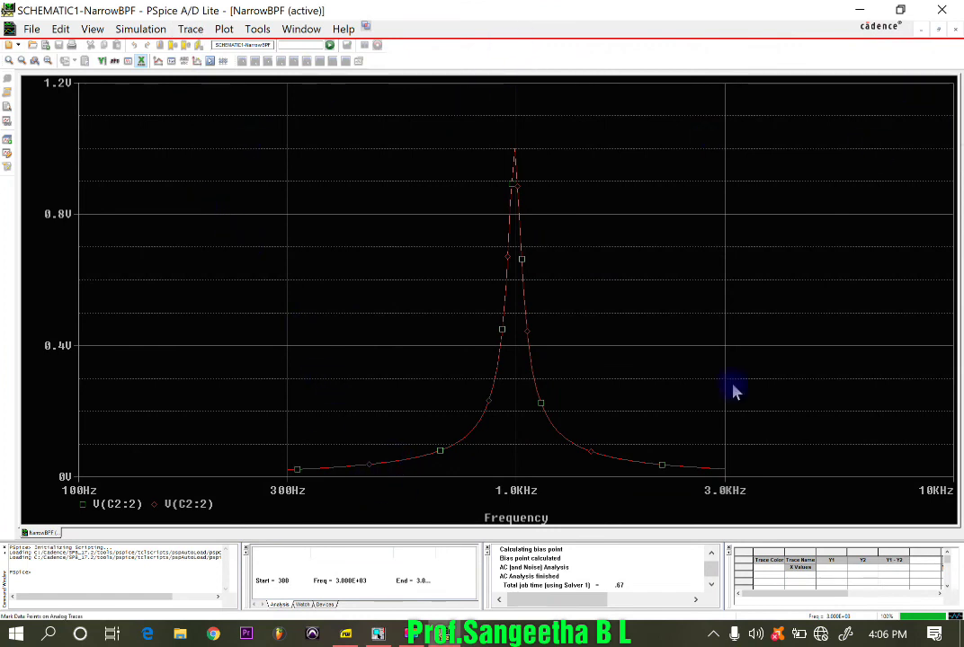
click(939, 14)
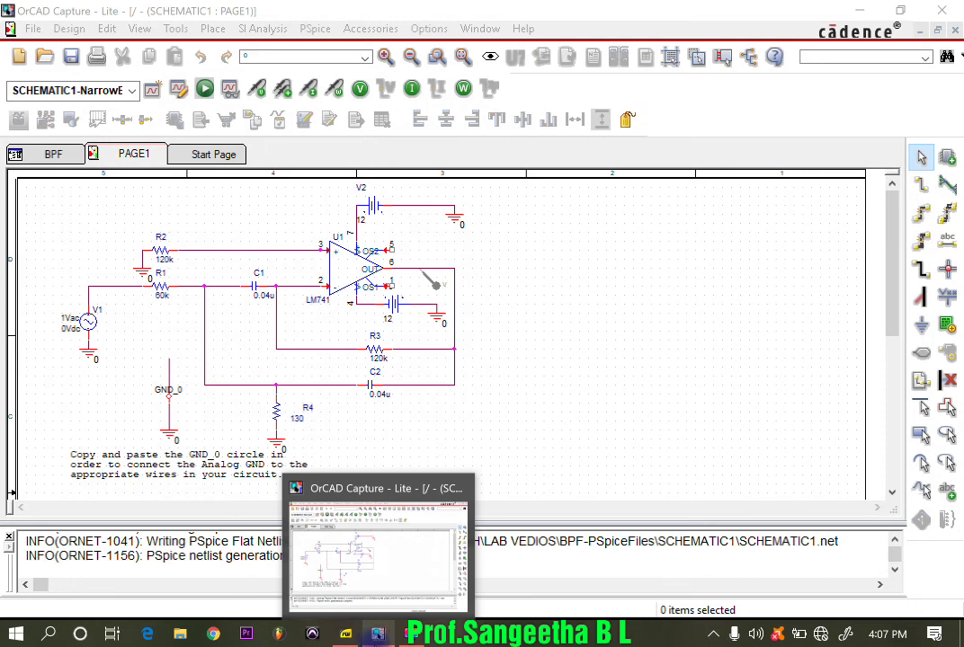
Step: Switch to the lab manual PDF and review the observation table, the narrow band pass waveform, and the results, learning outcomes and application areas
click(344, 636)
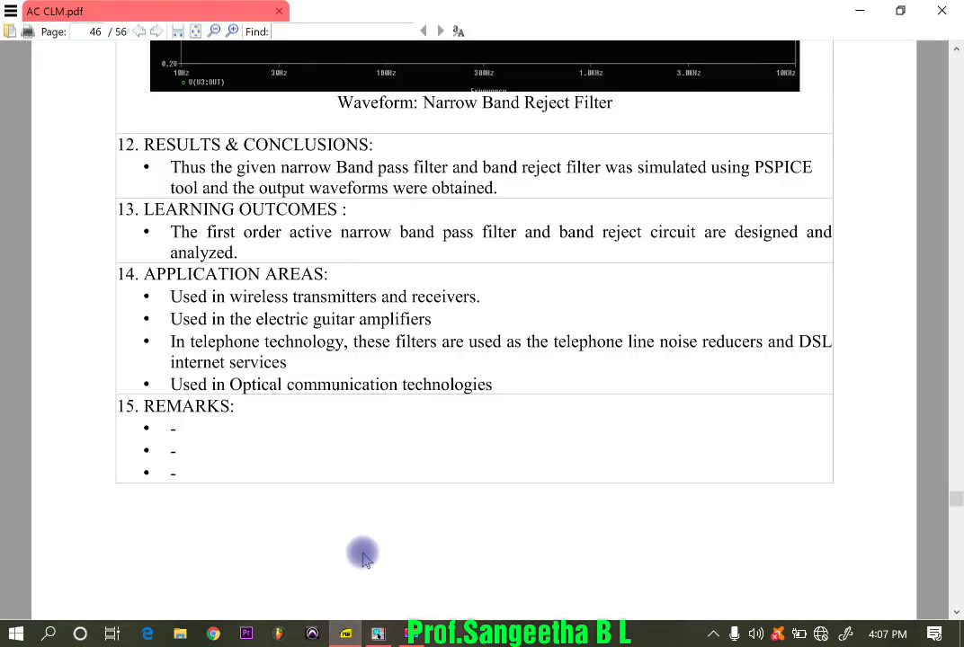
scroll(361, 350, up, 3)
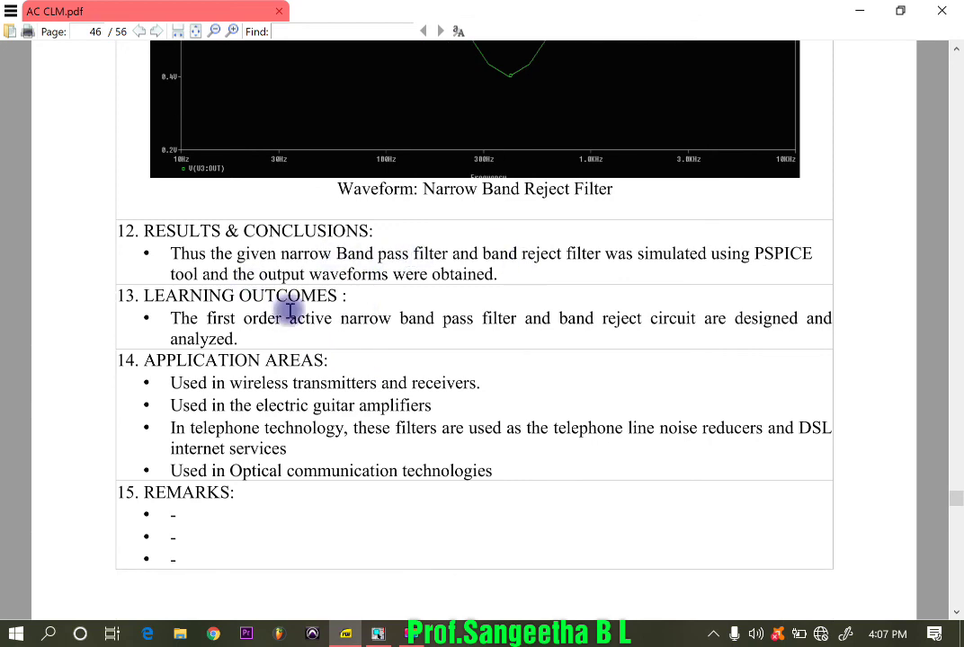
scroll(430, 366, up, 10)
scroll(683, 381, up, 9)
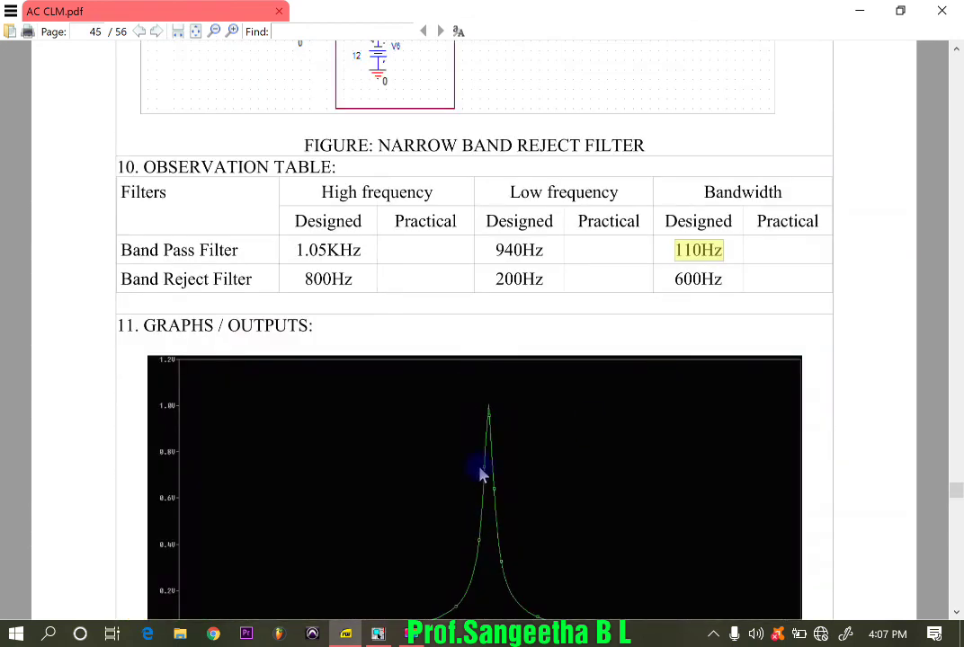
scroll(481, 475, down, 5)
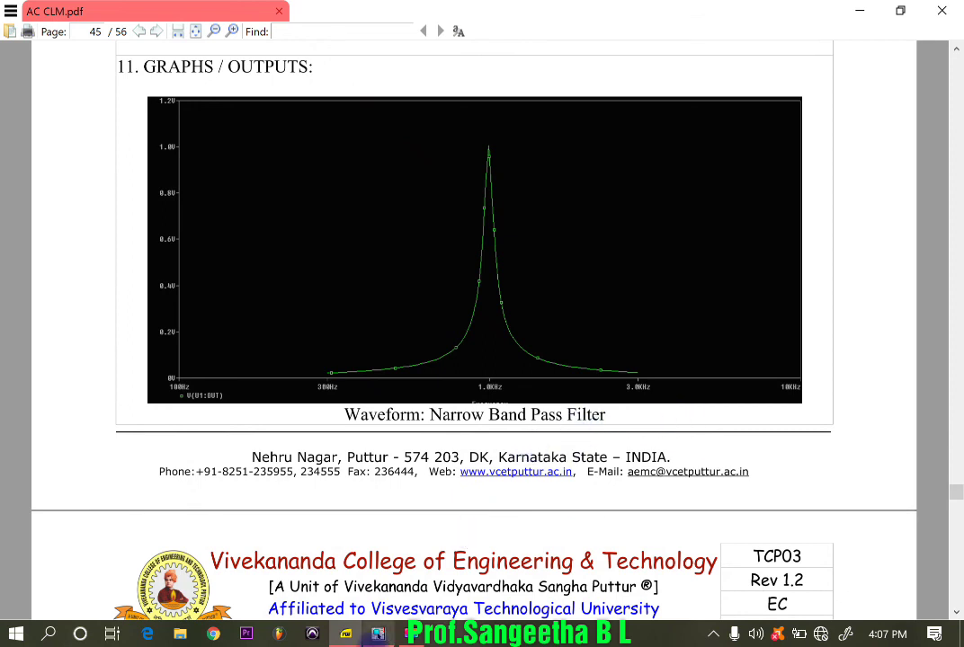
scroll(398, 531, down, 10)
scroll(398, 538, down, 5)
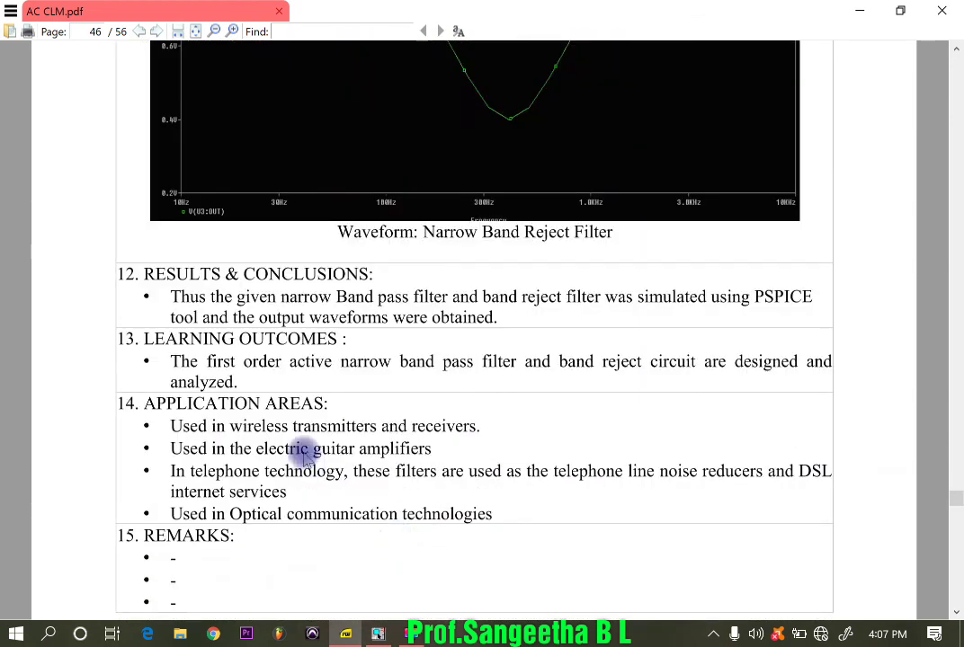
scroll(303, 558, down, 2)
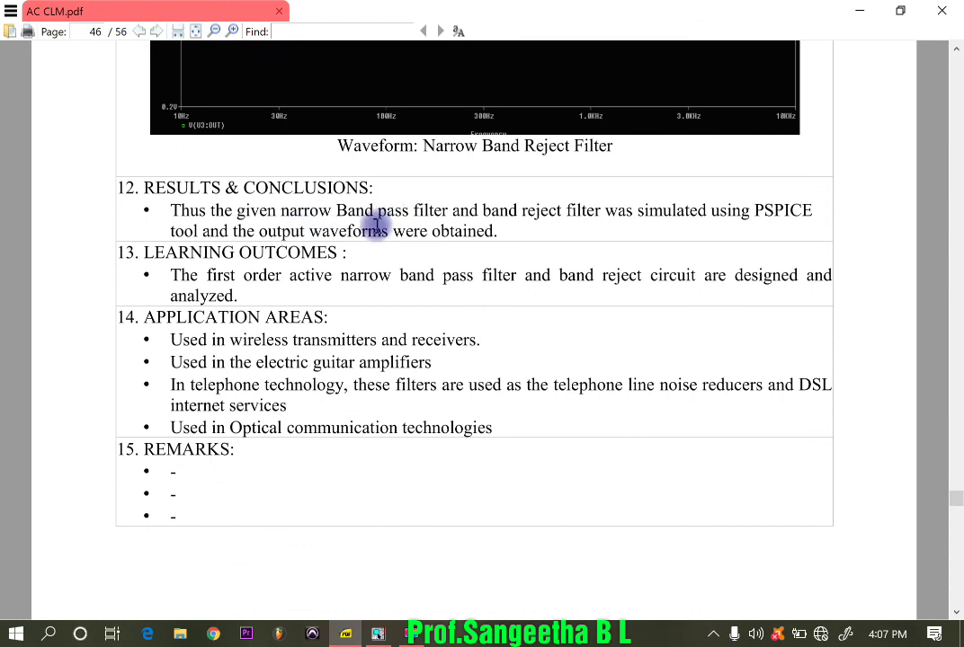